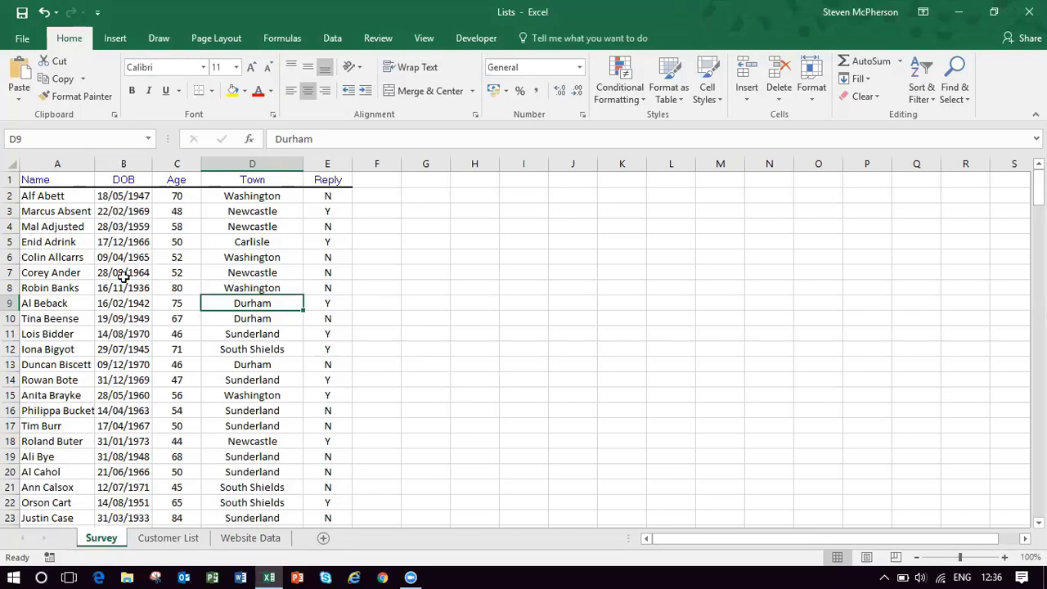
Step: Select the whole survey data region, starting from a cell in the Age column
left_click_drag(64, 183, 298, 508)
left_click(177, 350)
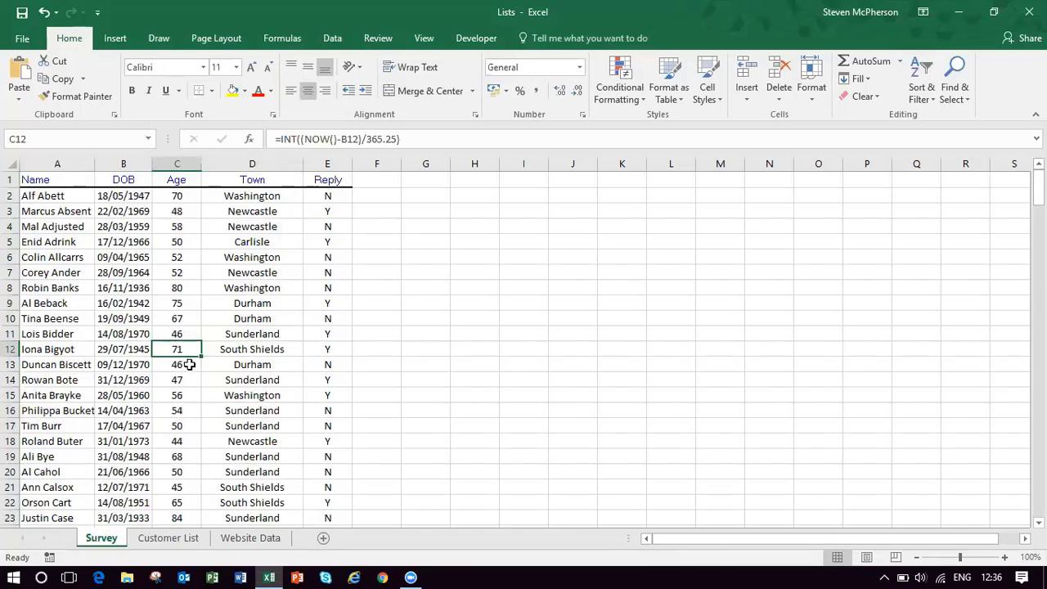
key("ctrl+a")
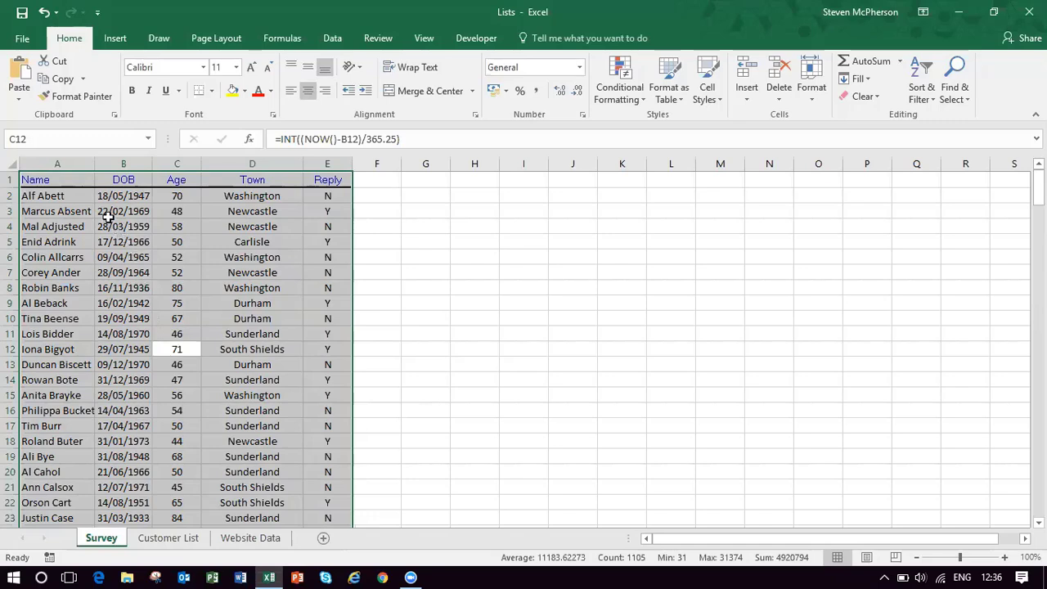
Step: Starting at the Name header, look through the survey rows and return to the beginning of the list
left_click(72, 180)
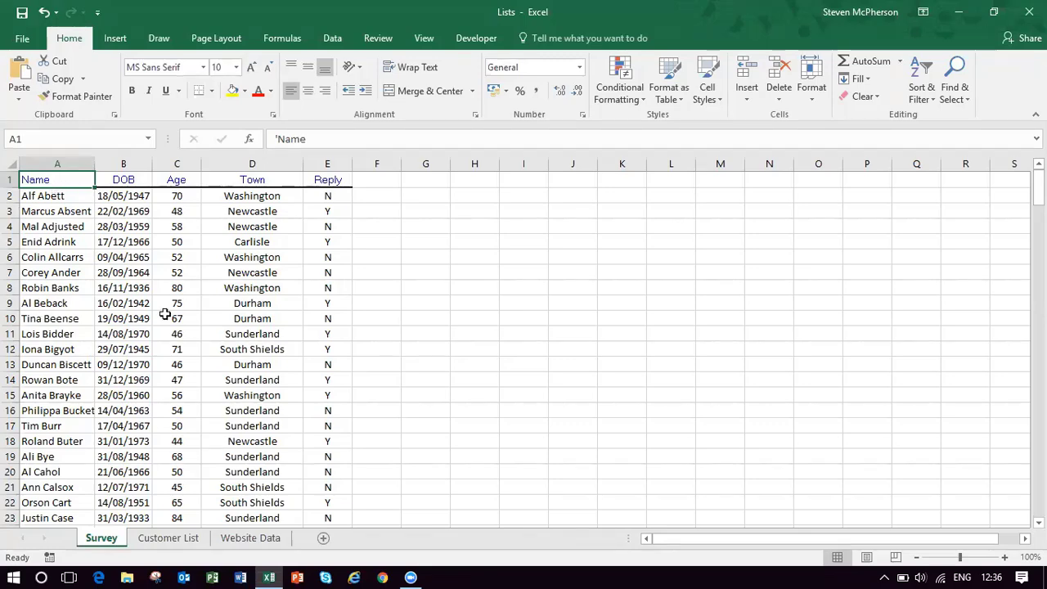
scroll(146, 306, "down", 20)
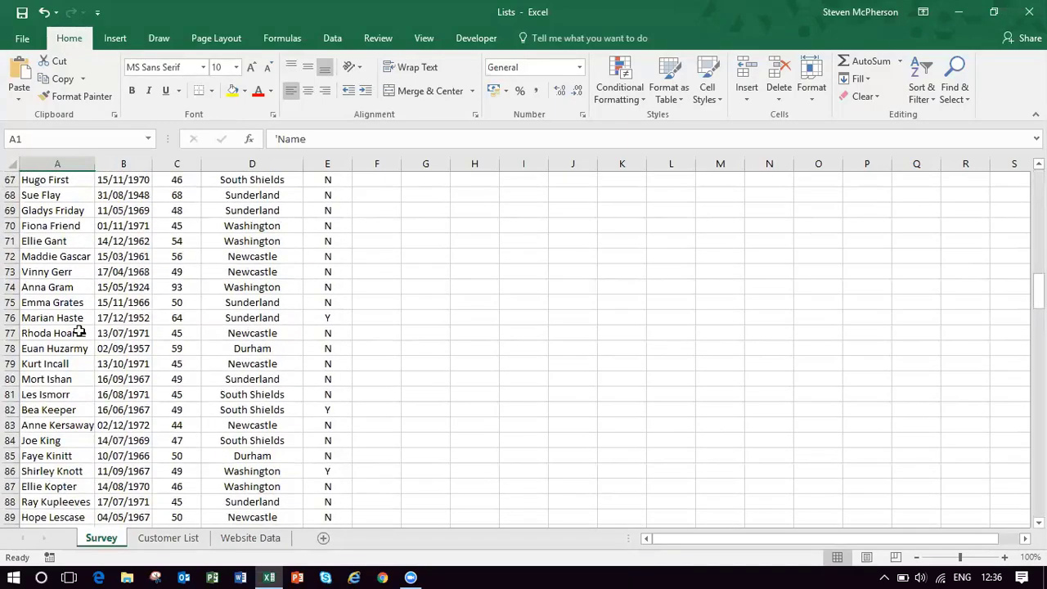
scroll(74, 324, "up", 14)
scroll(72, 324, "up", 8)
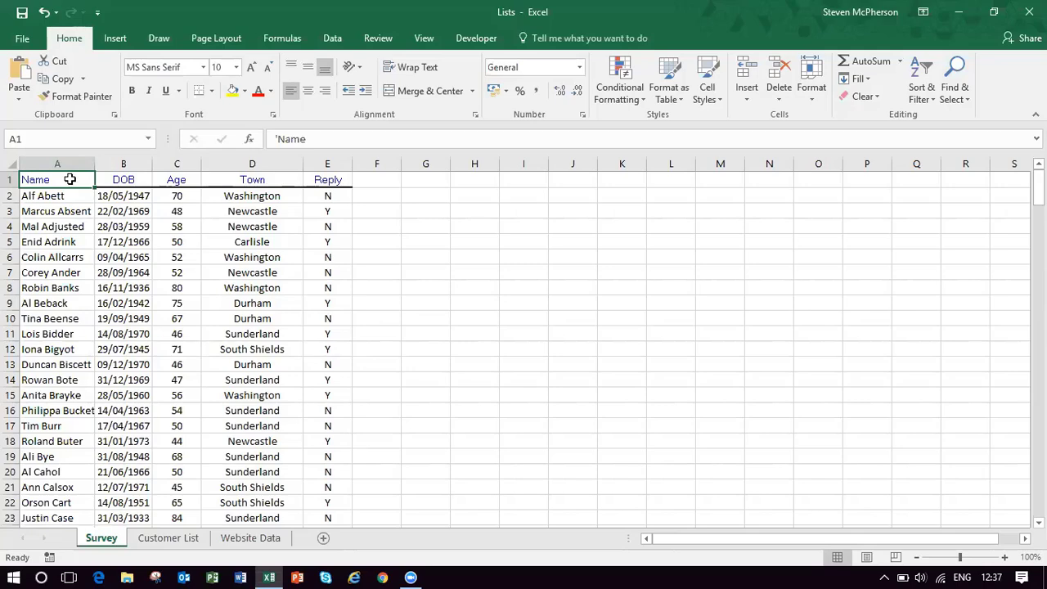
Step: Go to the last row and last column of the survey list, and return to the Name header
key("ctrl+Down")
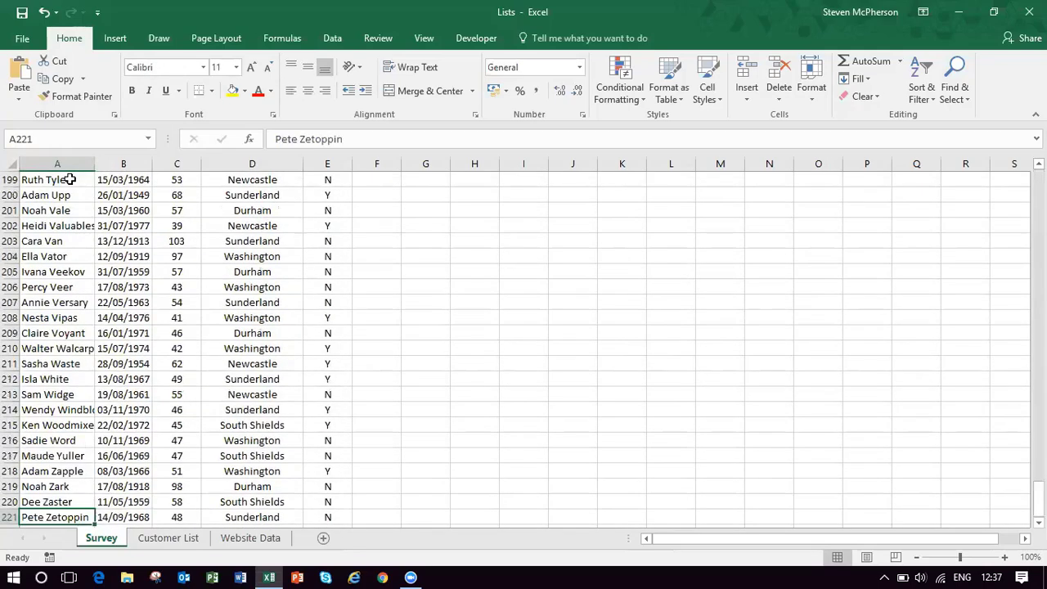
scroll(59, 479, "down", 1)
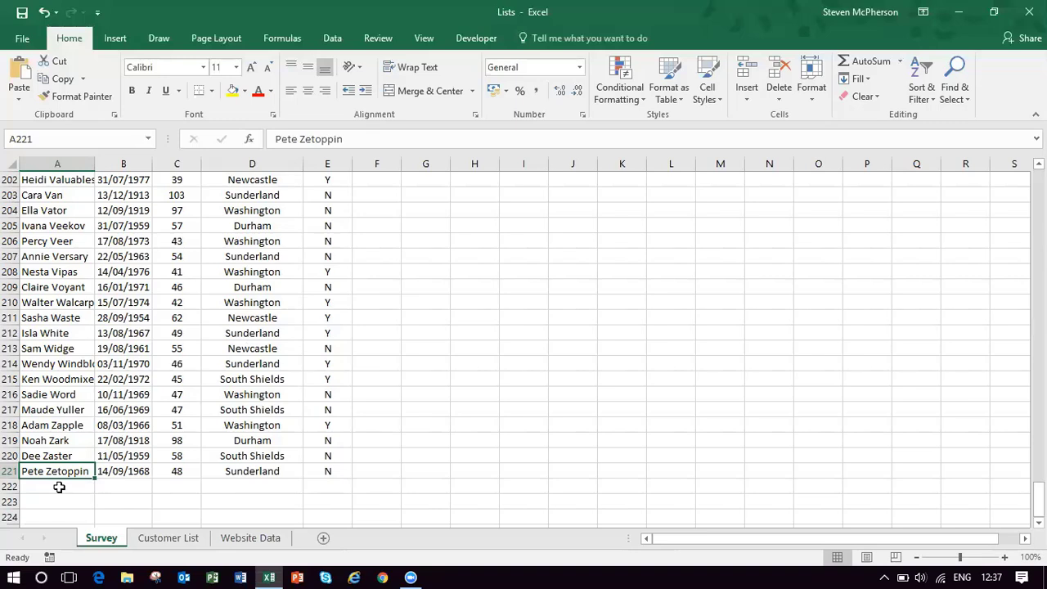
key("ctrl+Right")
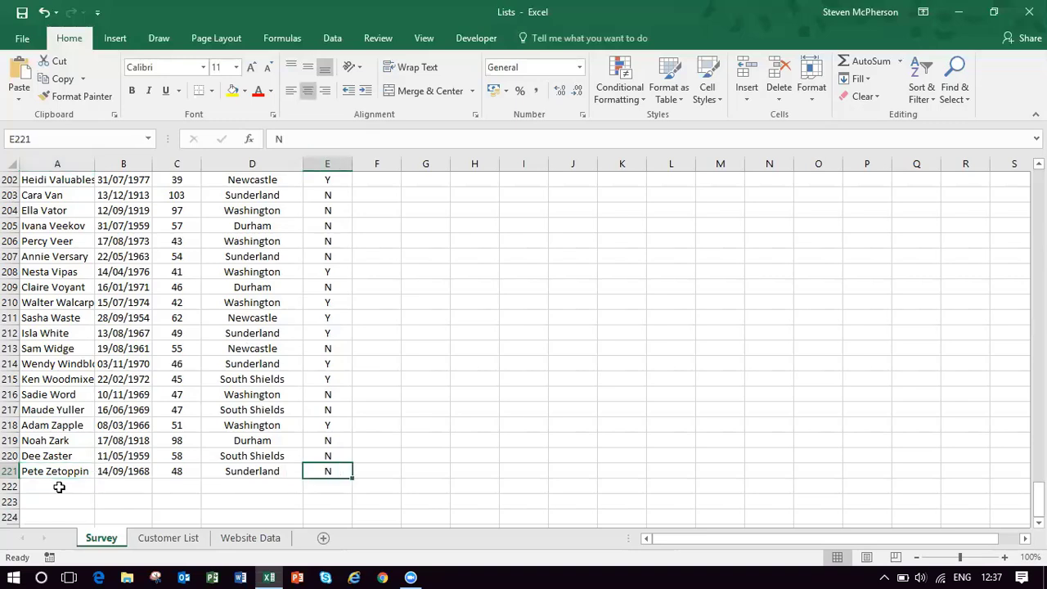
key("ctrl+Up")
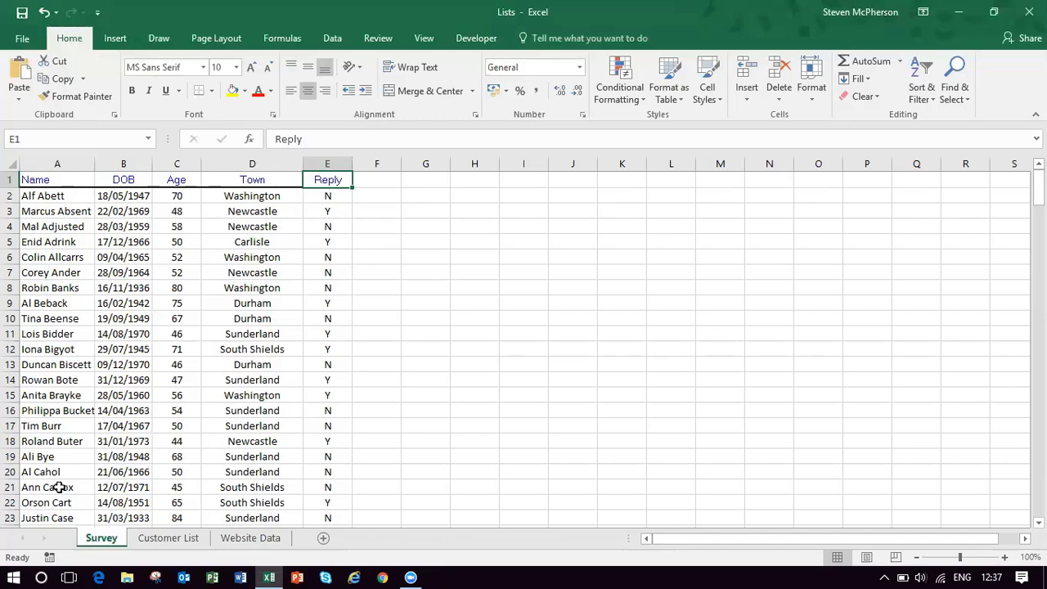
left_click(66, 180)
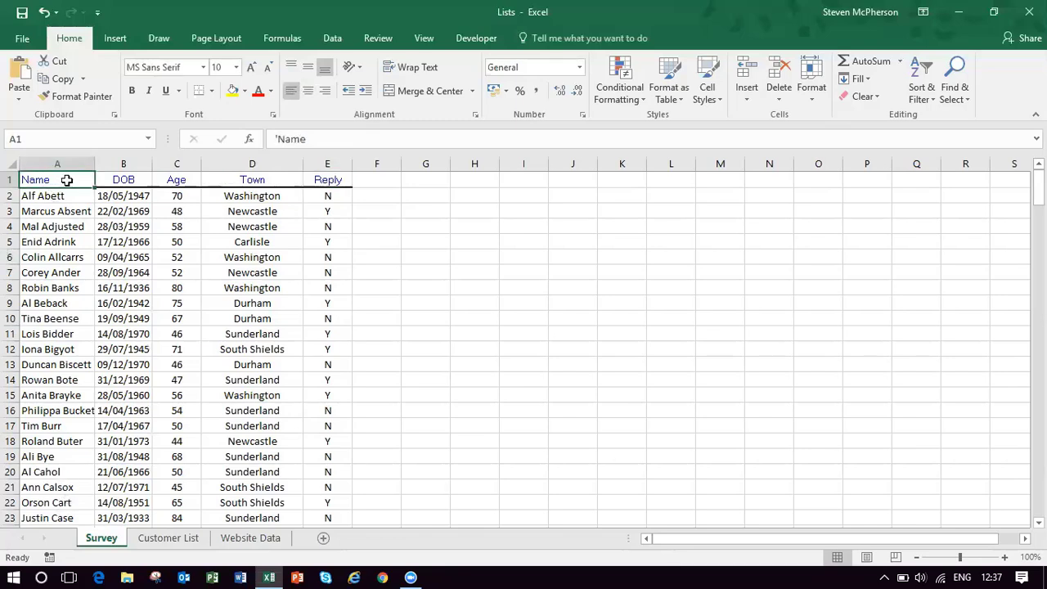
Step: Select the Reply column from its header to the last entry, and clear the selection
left_click(328, 181)
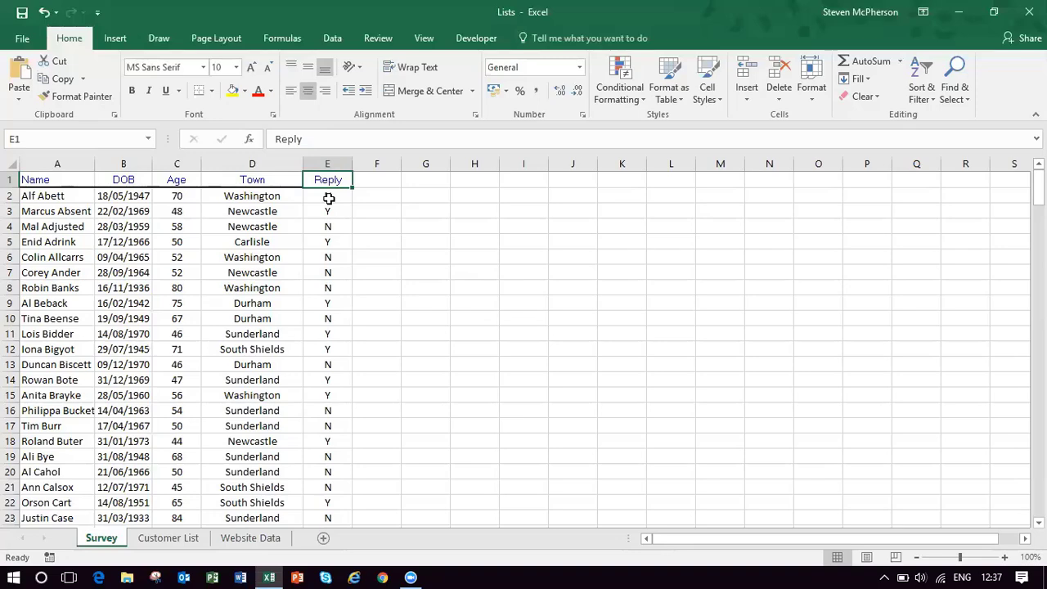
key("ctrl+shift+Down")
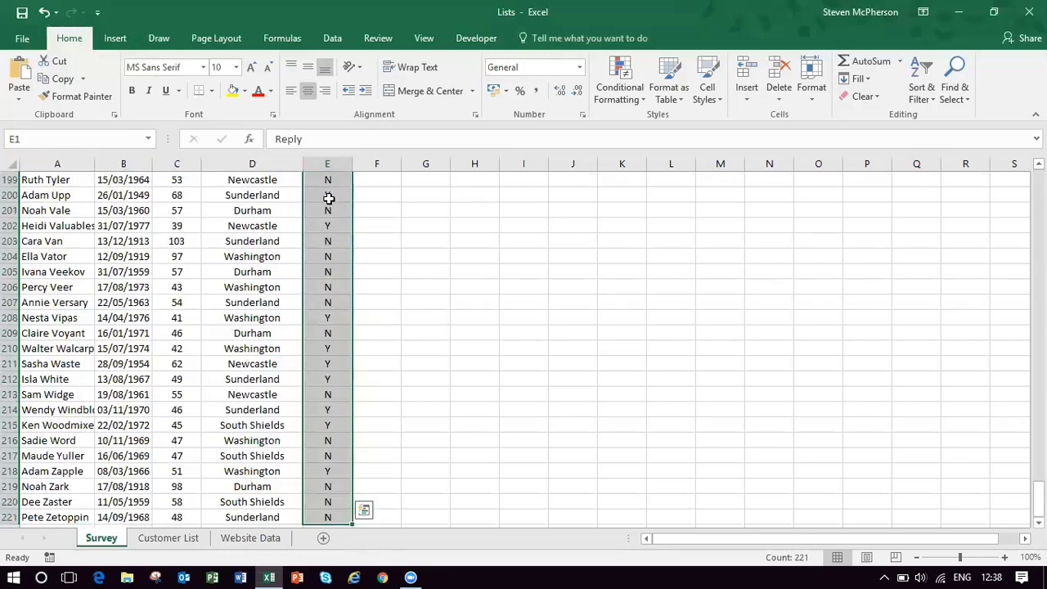
left_click(328, 198)
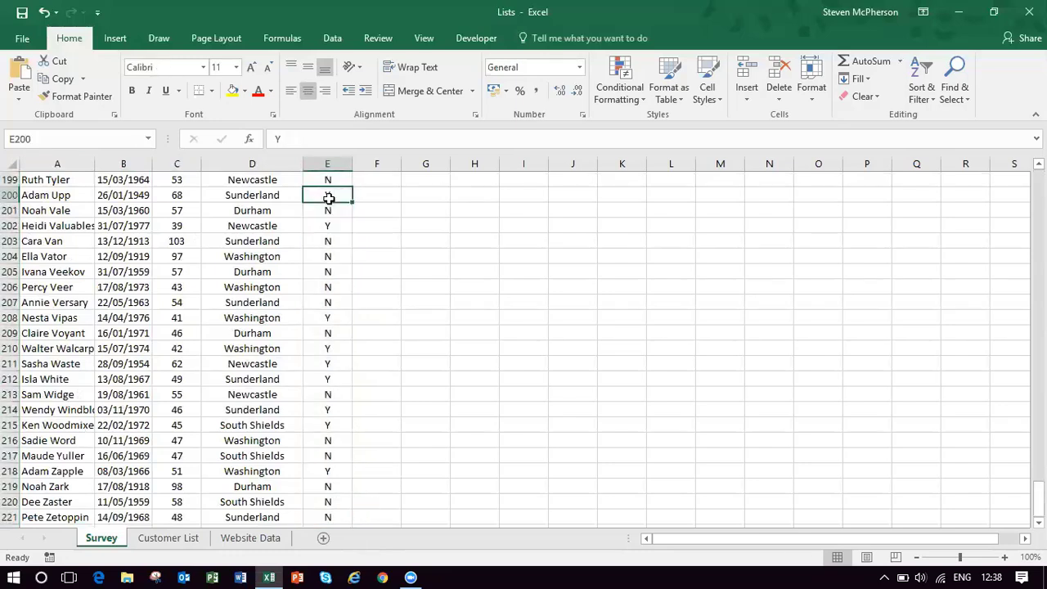
Step: Select the partial range A1:D15 from the Name header, and deselect it
key("ctrl+Home")
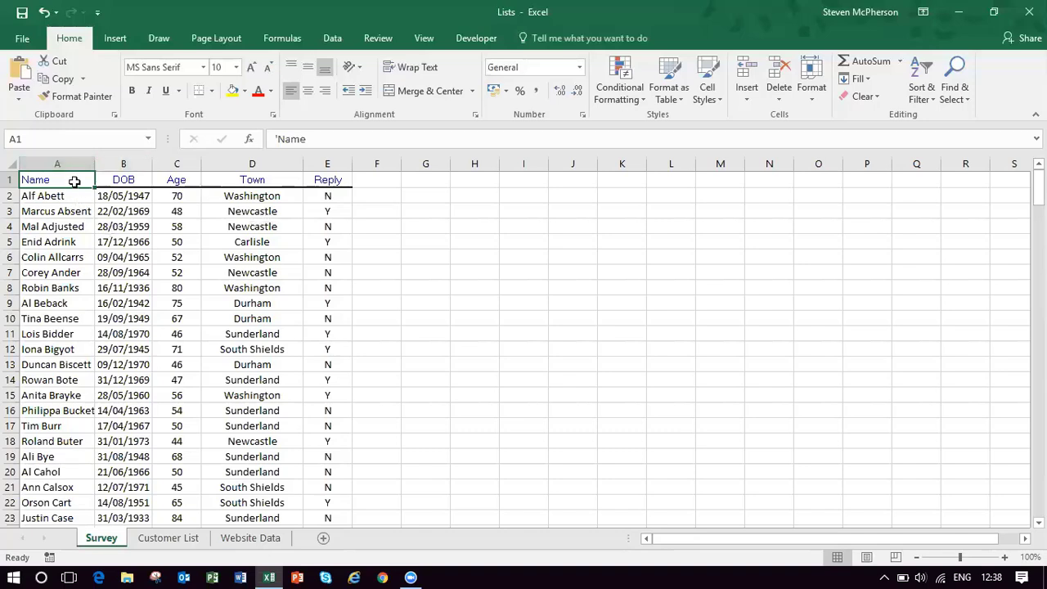
left_click_drag(74, 181, 227, 393)
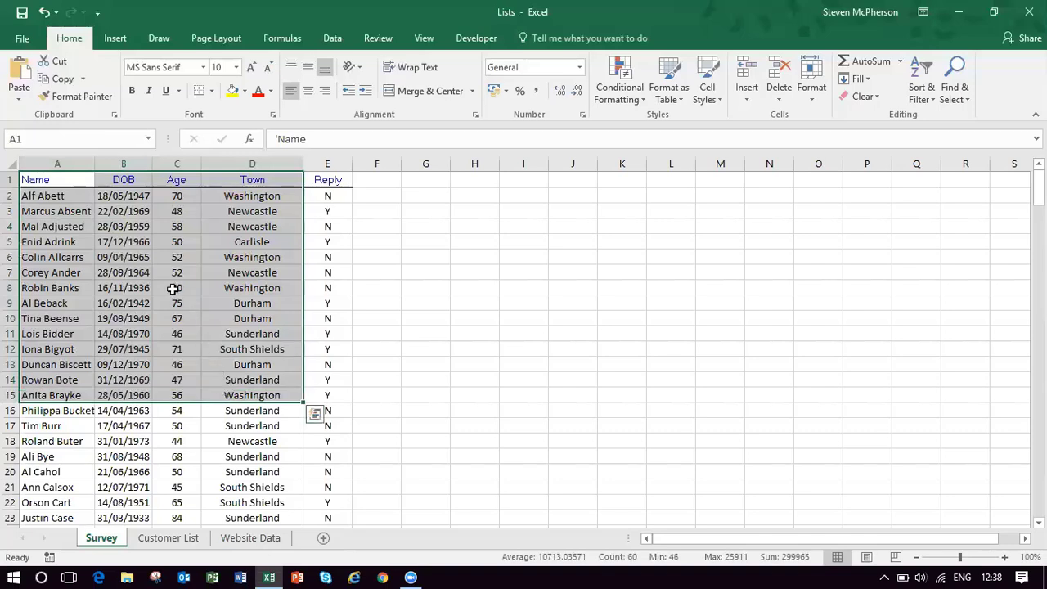
left_click(173, 288)
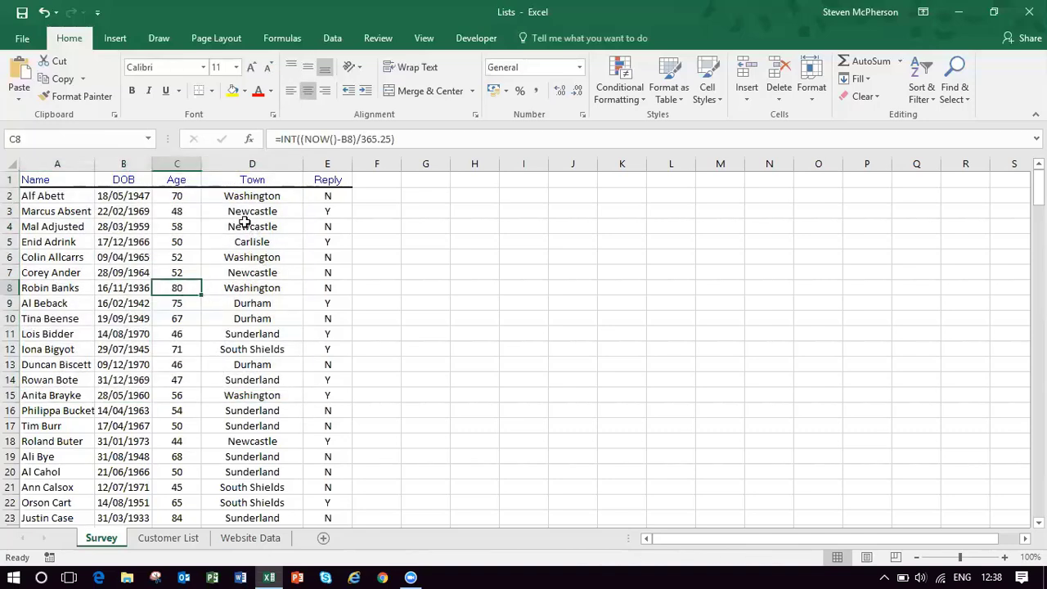
Step: Sort the survey list by Town from A to Z, and re-sort it from Z to A
left_click(258, 258)
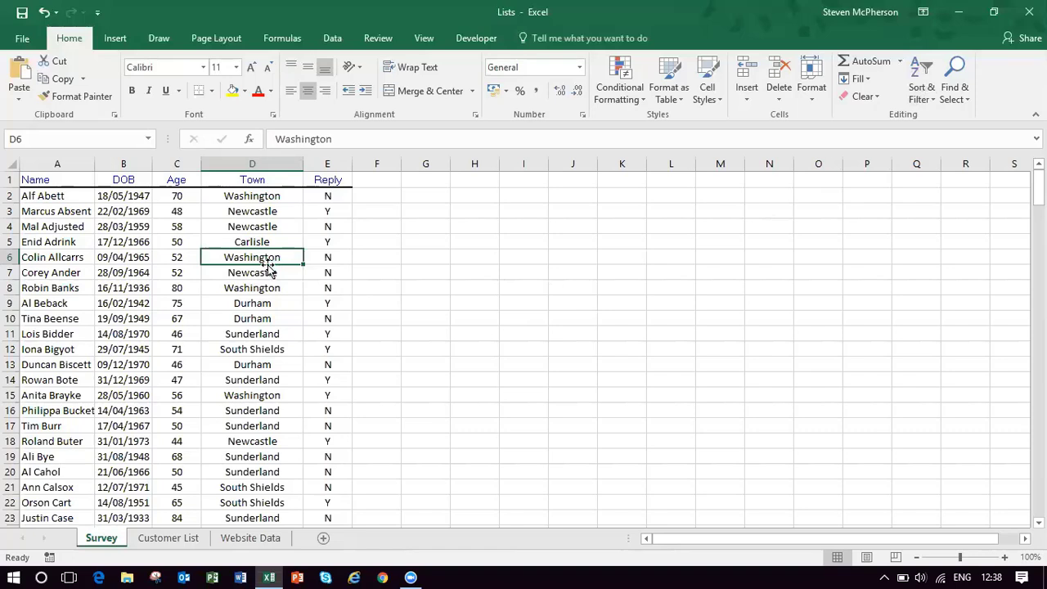
left_click(333, 39)
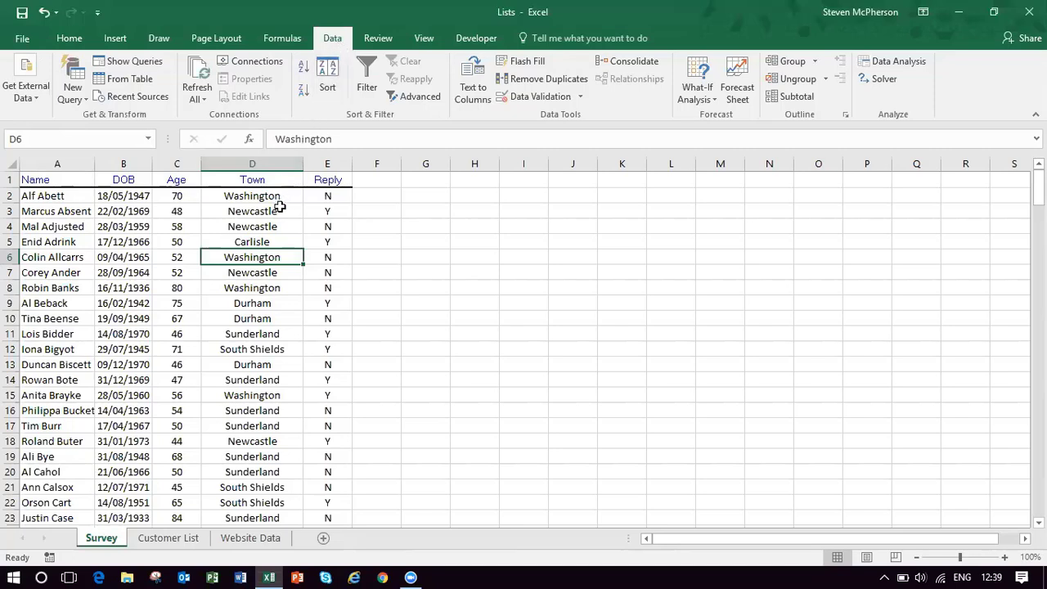
left_click(303, 72)
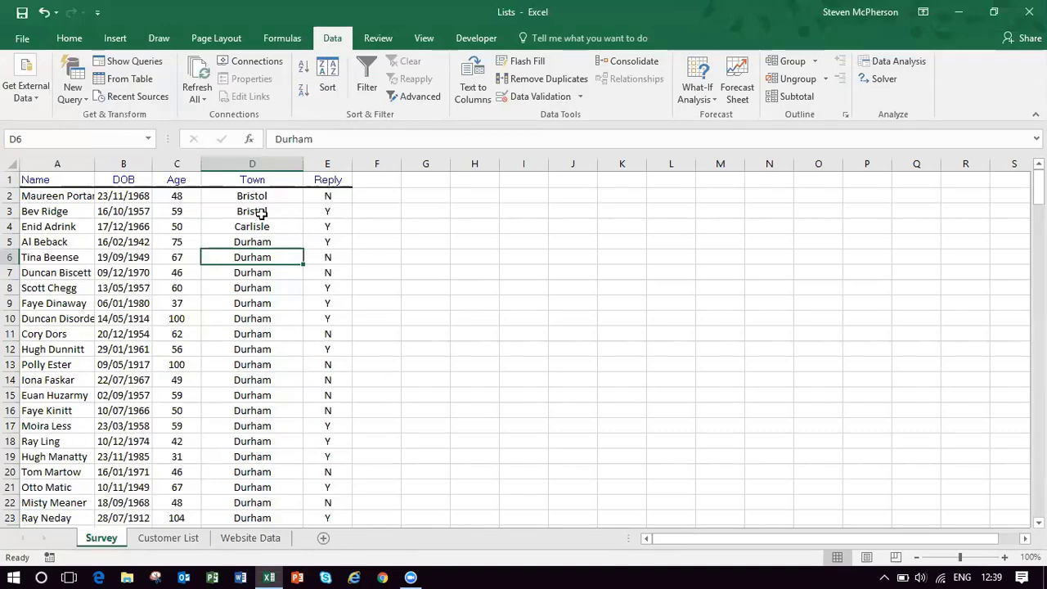
left_click(304, 90)
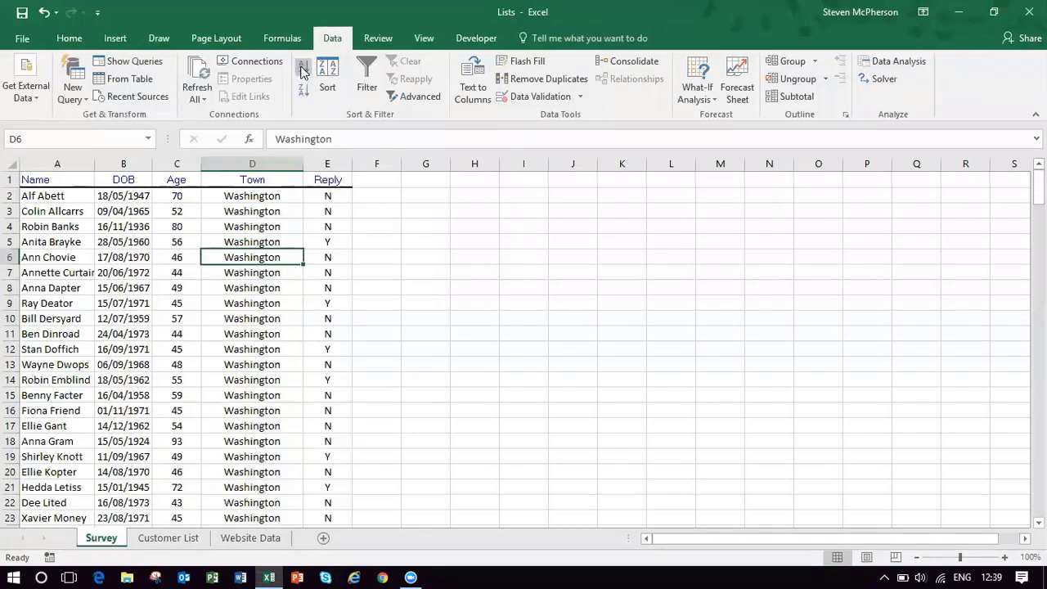
Step: Sort the survey list by Age from largest to smallest, re-sort it by Town from A to Z, and check the order
left_click(182, 196)
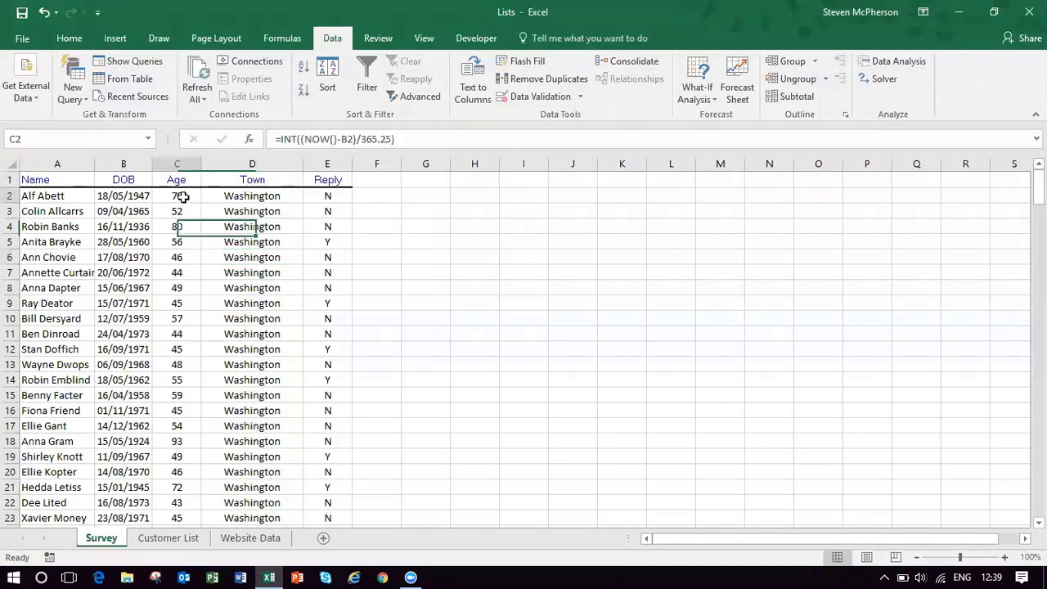
left_click(304, 92)
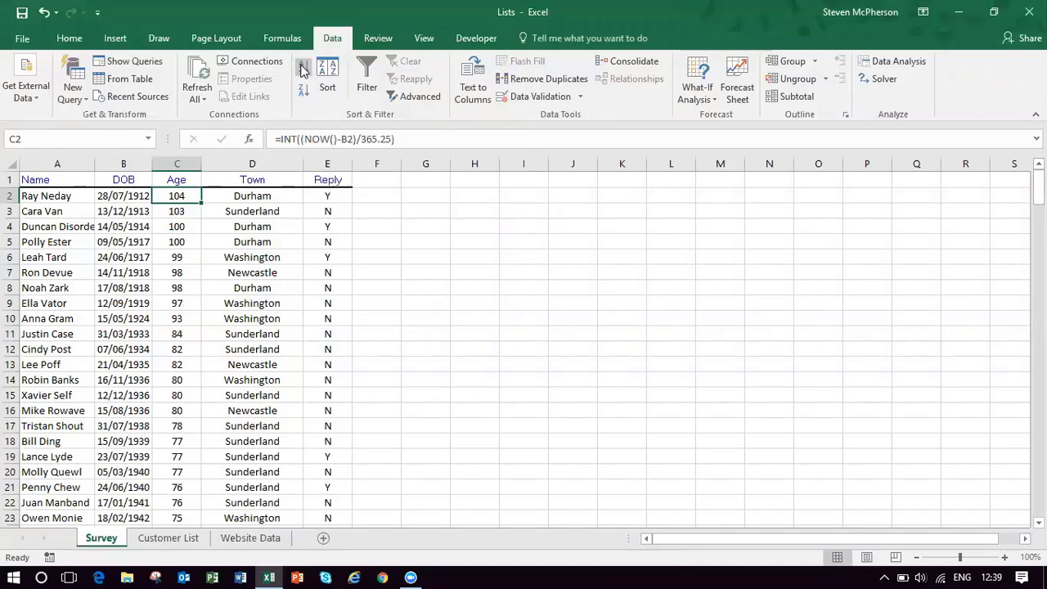
left_click(267, 195)
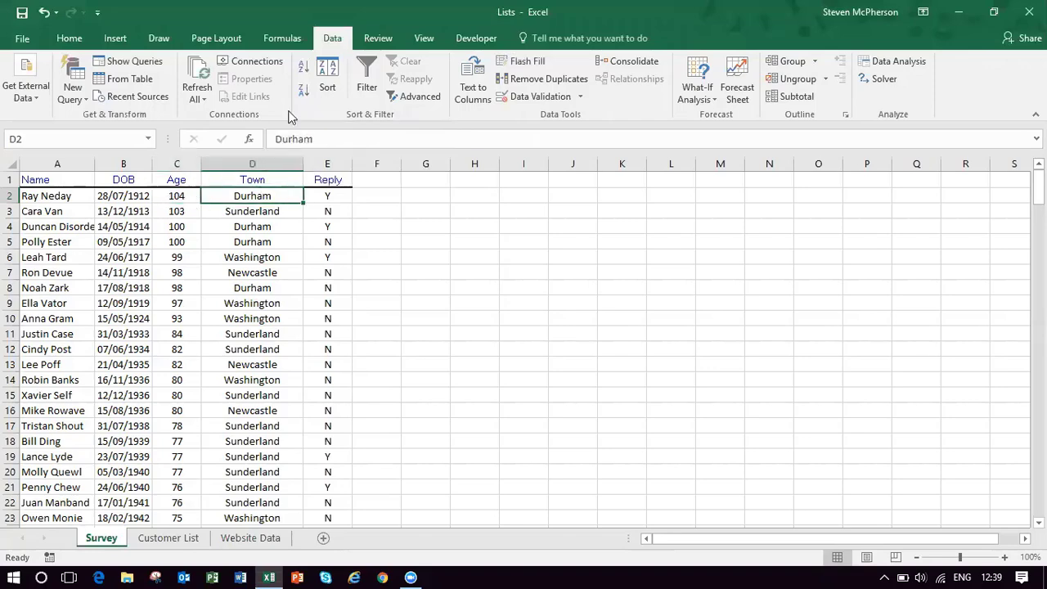
left_click(303, 69)
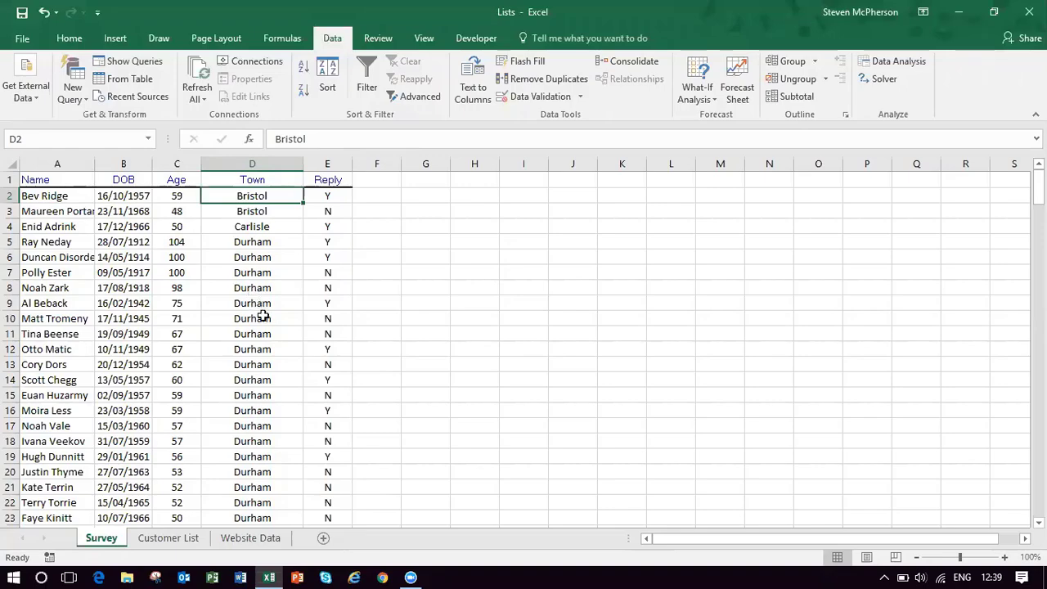
scroll(256, 297, "down", 6)
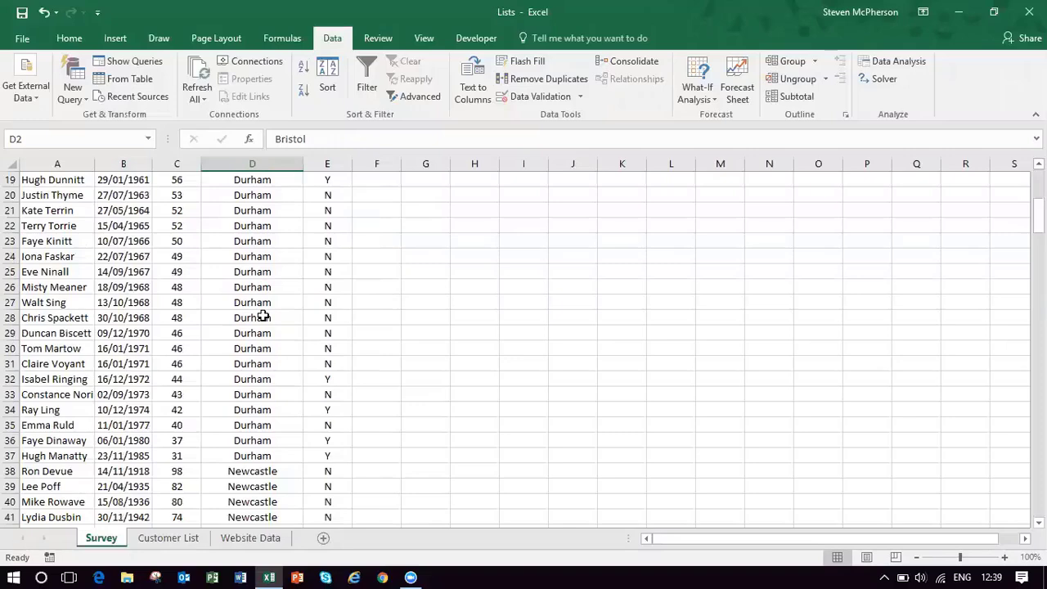
scroll(263, 317, "up", 6)
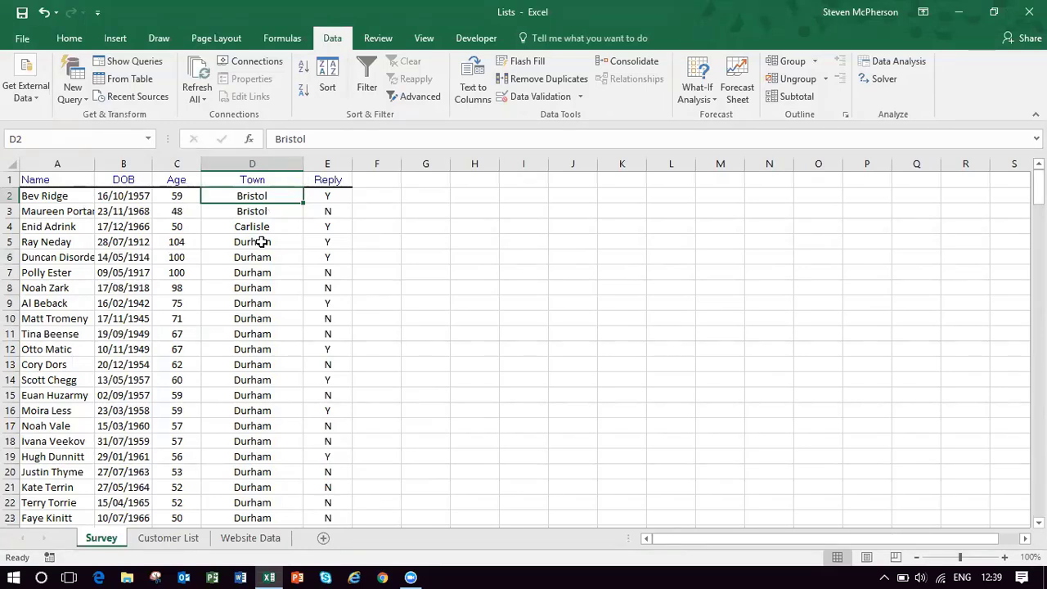
Step: Start a custom sort by Town from A to Z and add a second level by Age, smallest to largest
left_click(178, 255)
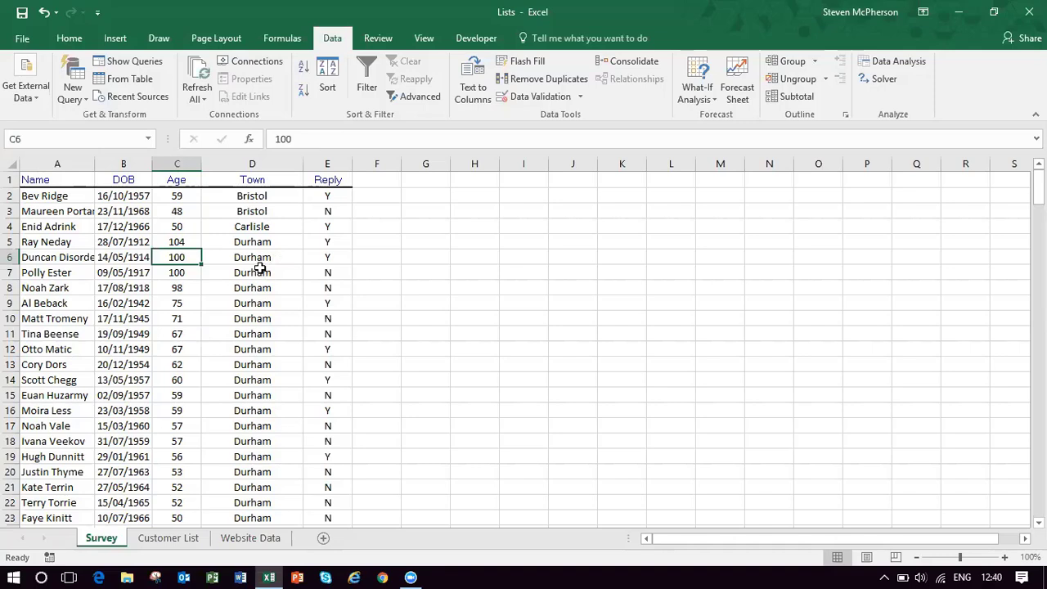
left_click(330, 75)
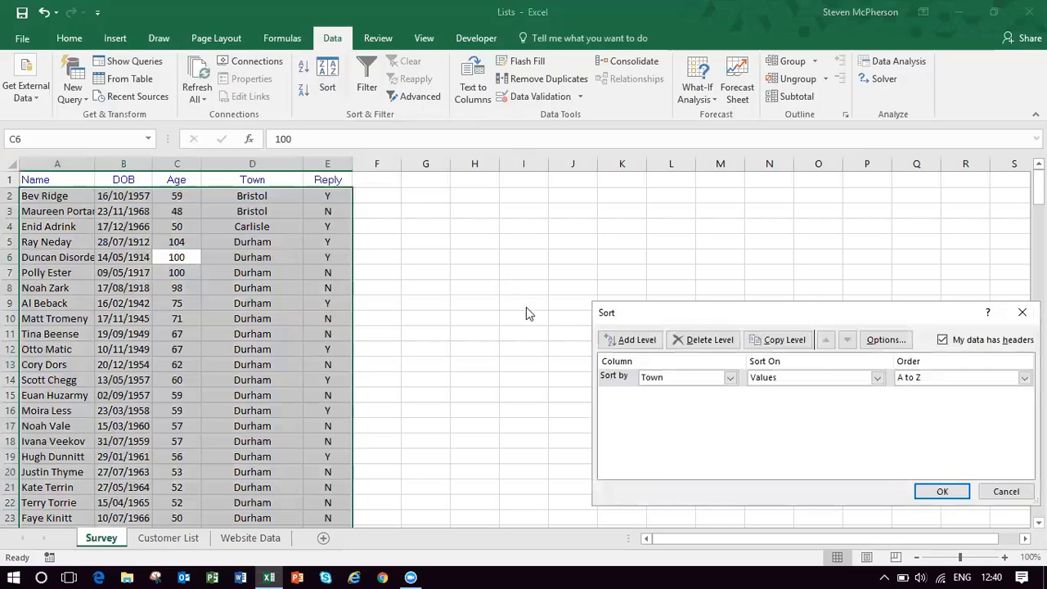
left_click_drag(654, 318, 475, 225)
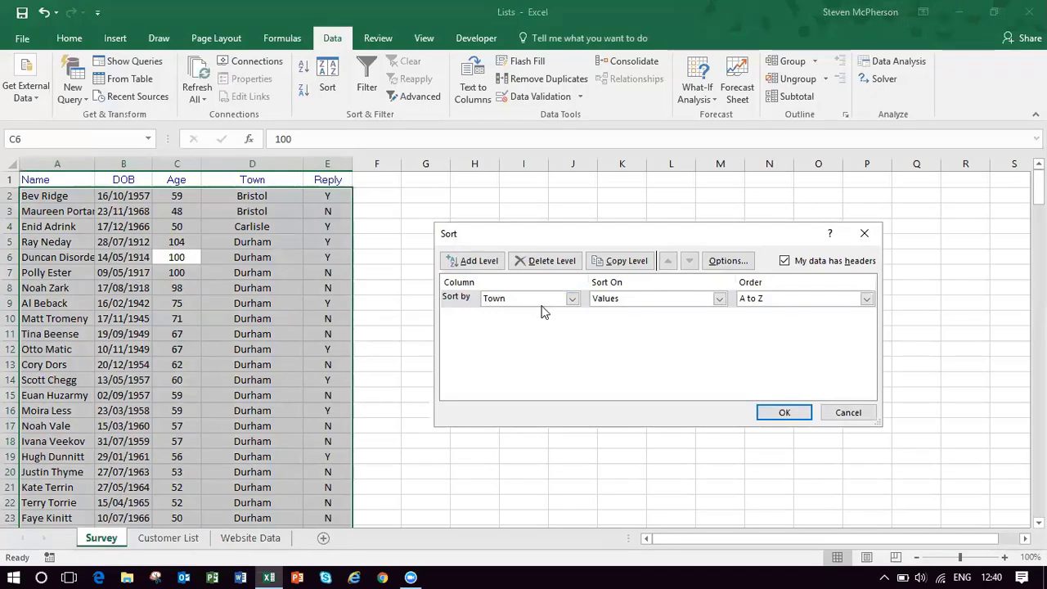
left_click(487, 268)
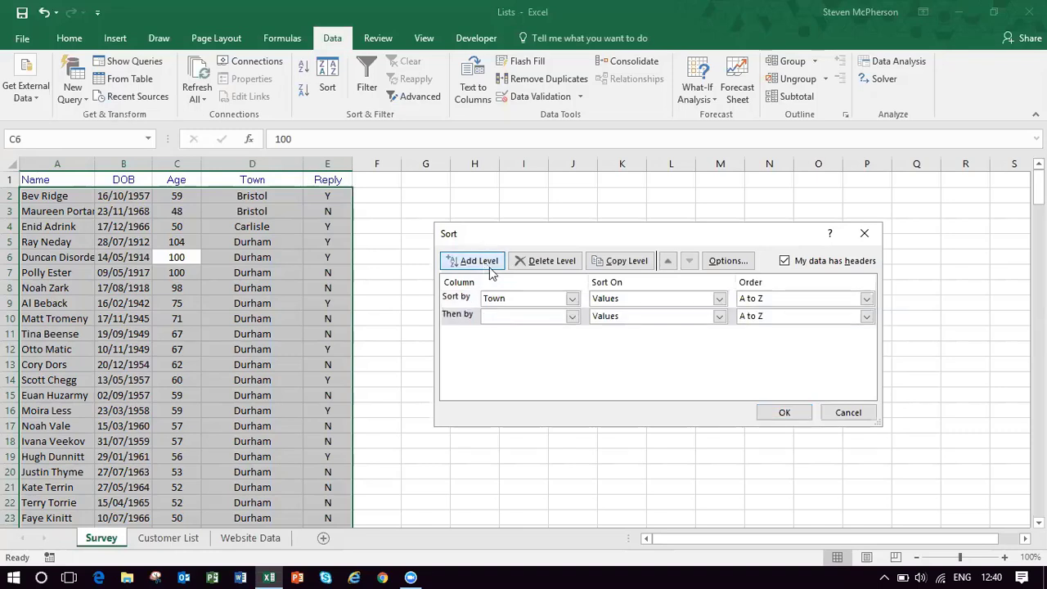
left_click(572, 316)
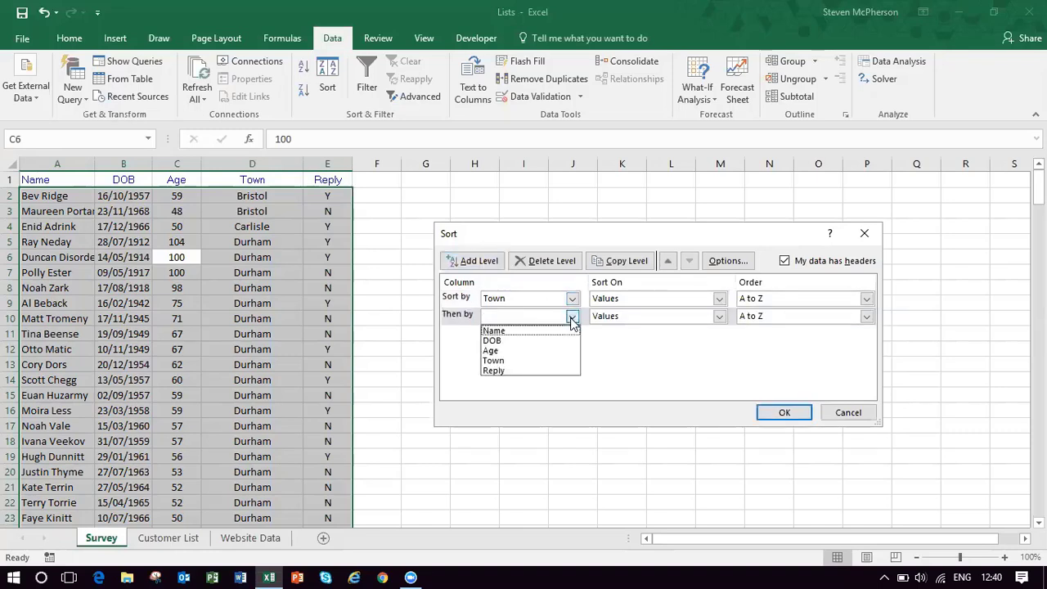
left_click(543, 351)
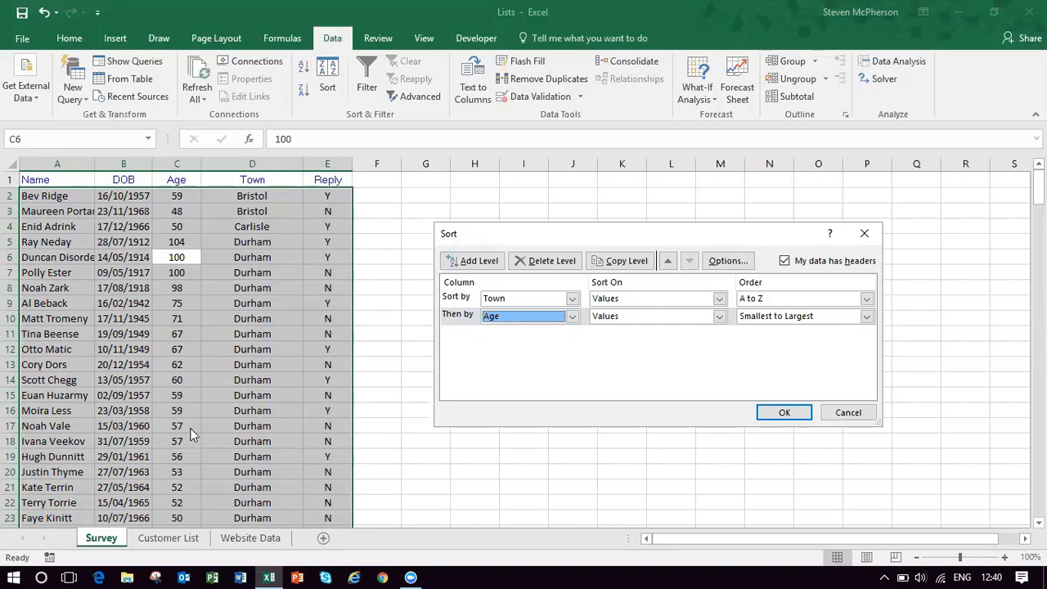
Step: Add a third sort level by DOB, oldest to newest, and apply the custom sort
left_click(472, 260)
left_click(573, 335)
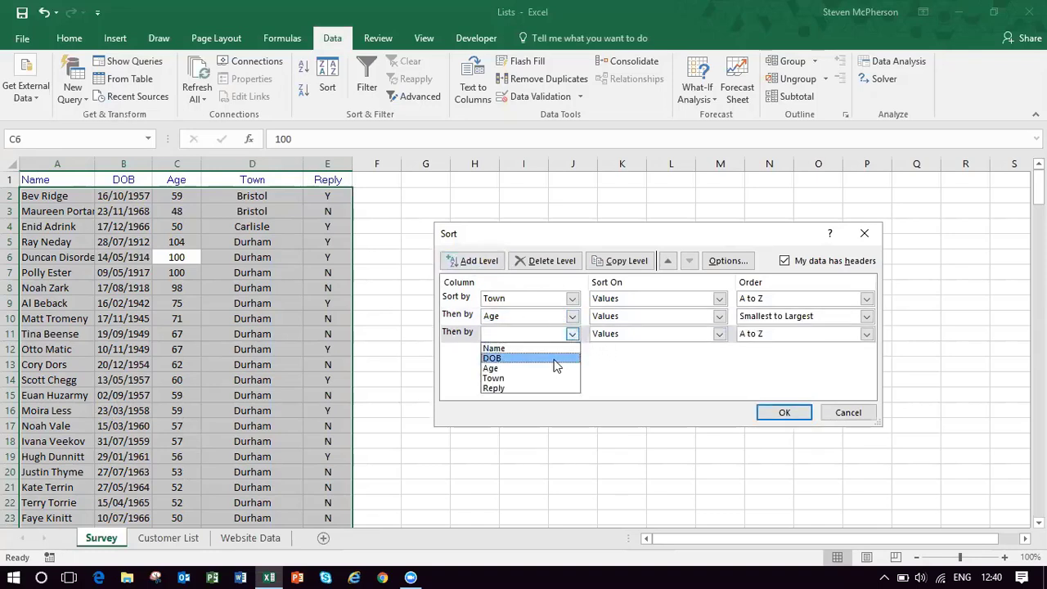
left_click(555, 365)
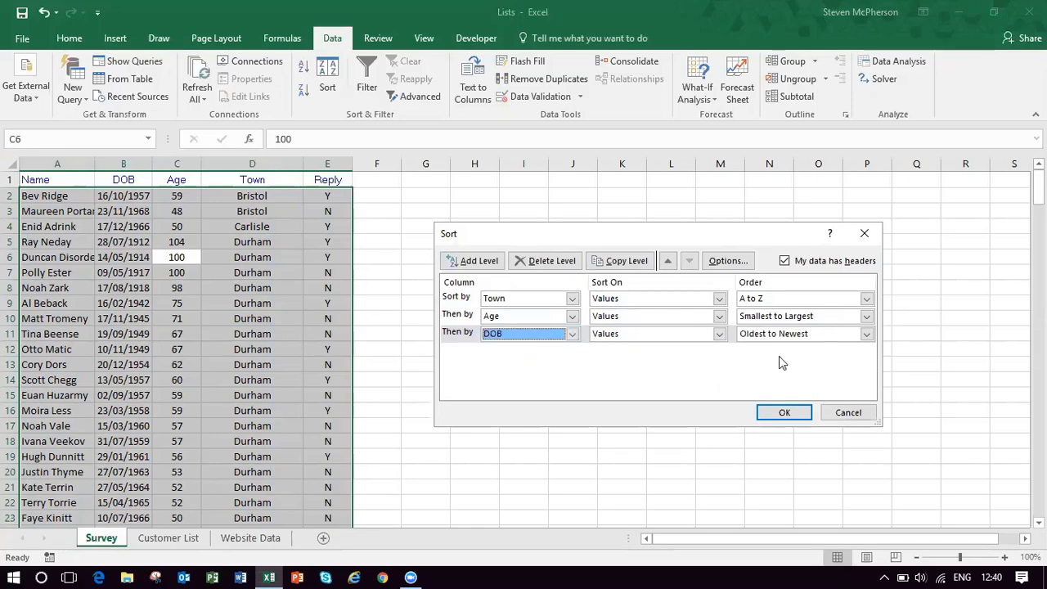
left_click(784, 413)
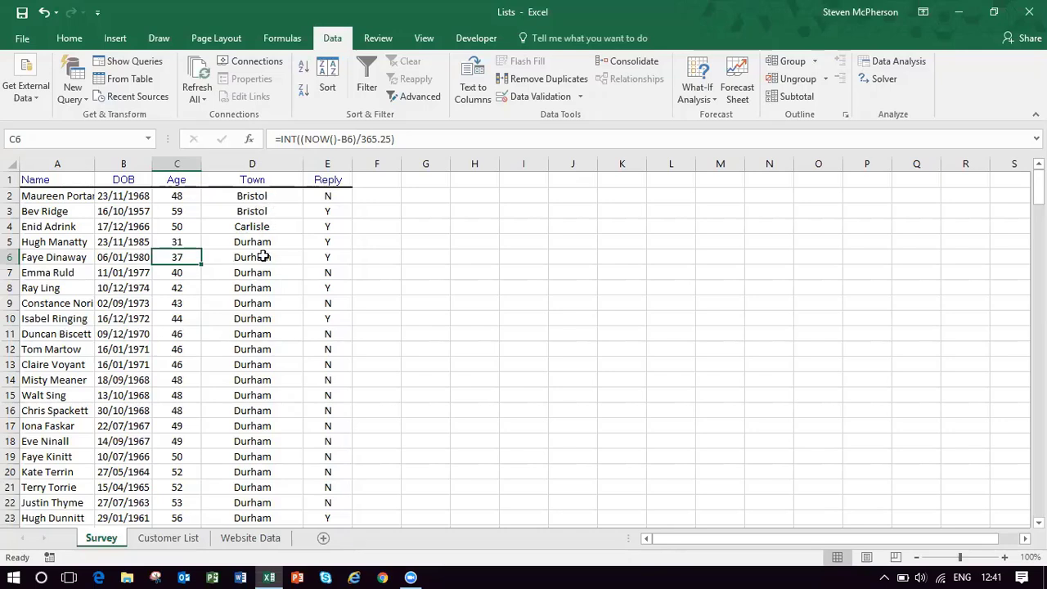
Step: Check the sorted order by selecting the Durham entries D5:D37 and looking at where the Newcastle entries begin
left_click(268, 241)
scroll(265, 255, "down", 6)
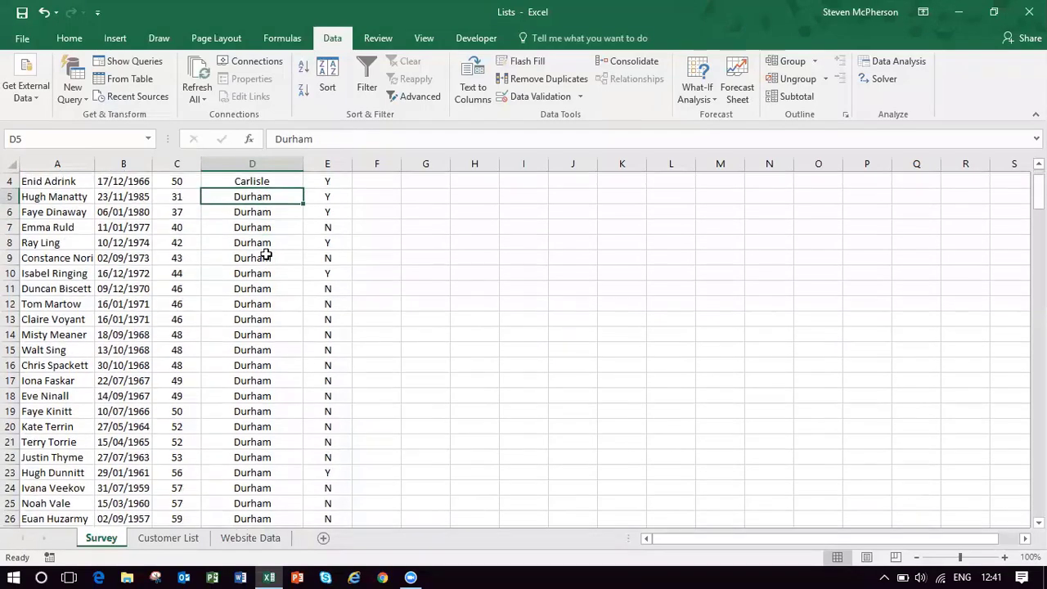
scroll(266, 255, "up", 6)
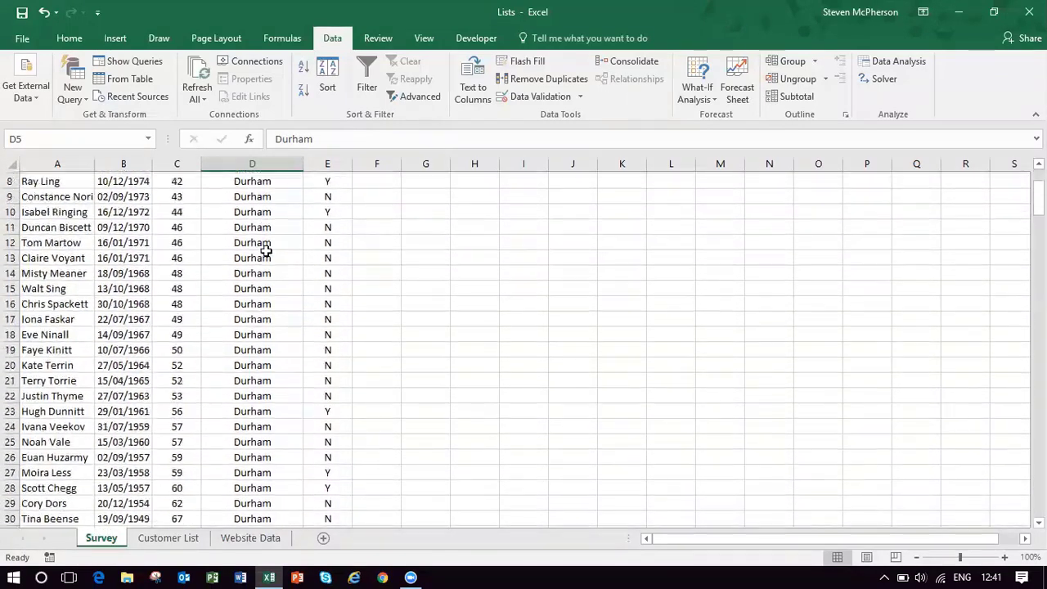
left_click_drag(265, 241, 275, 396)
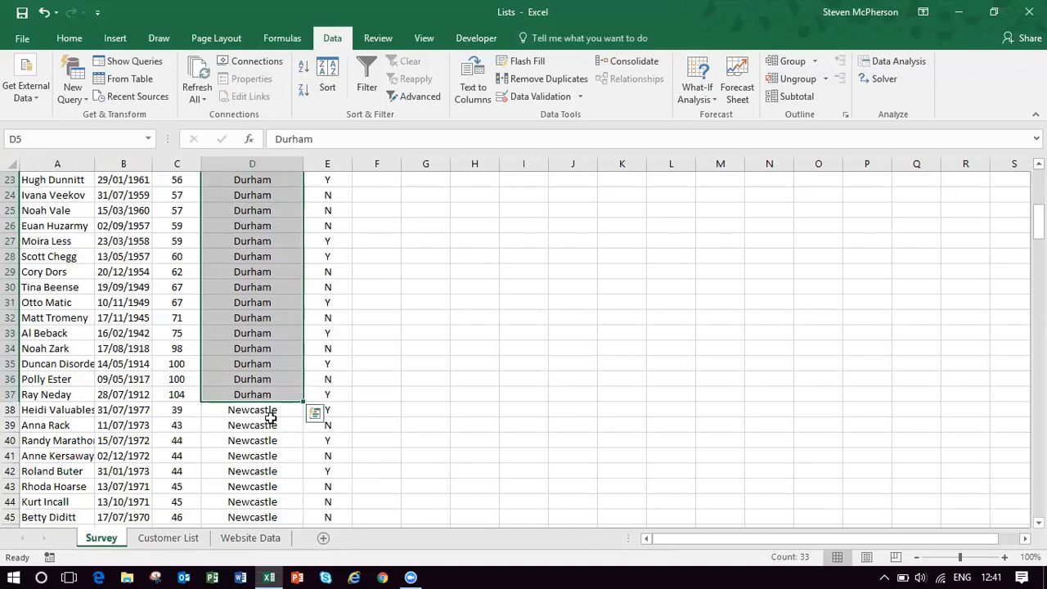
left_click(265, 440)
scroll(264, 439, "up", 5)
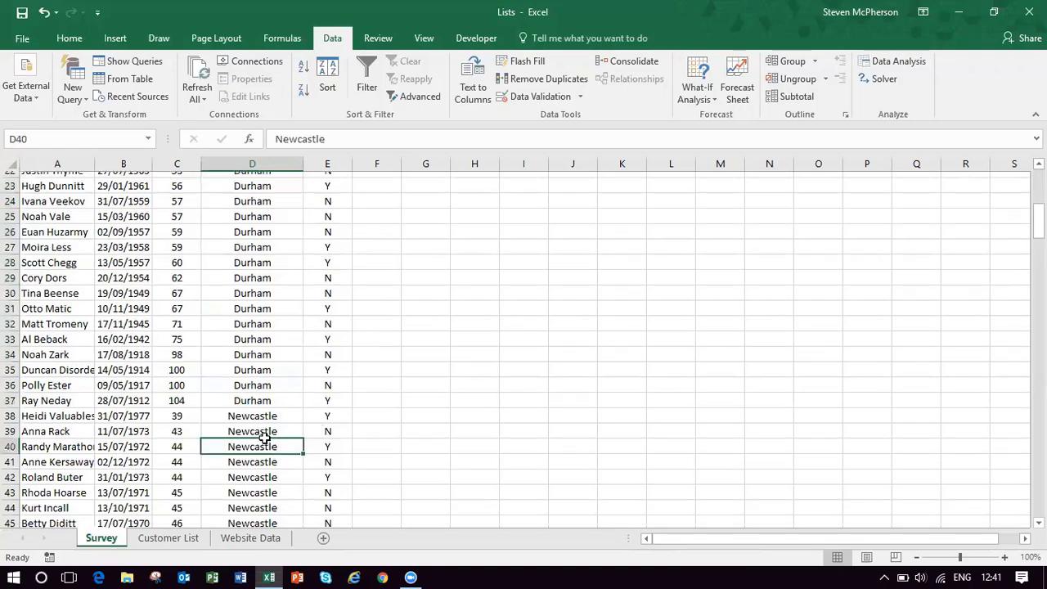
scroll(264, 440, "up", 3)
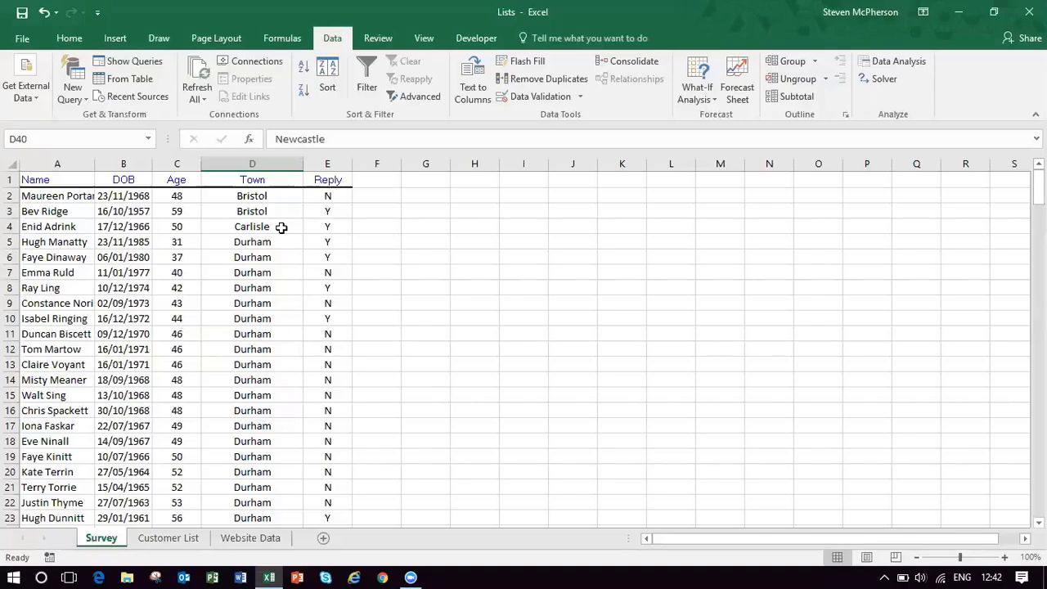
Step: Add subtotals to the survey list that count Reply at each change in Town
left_click(281, 228)
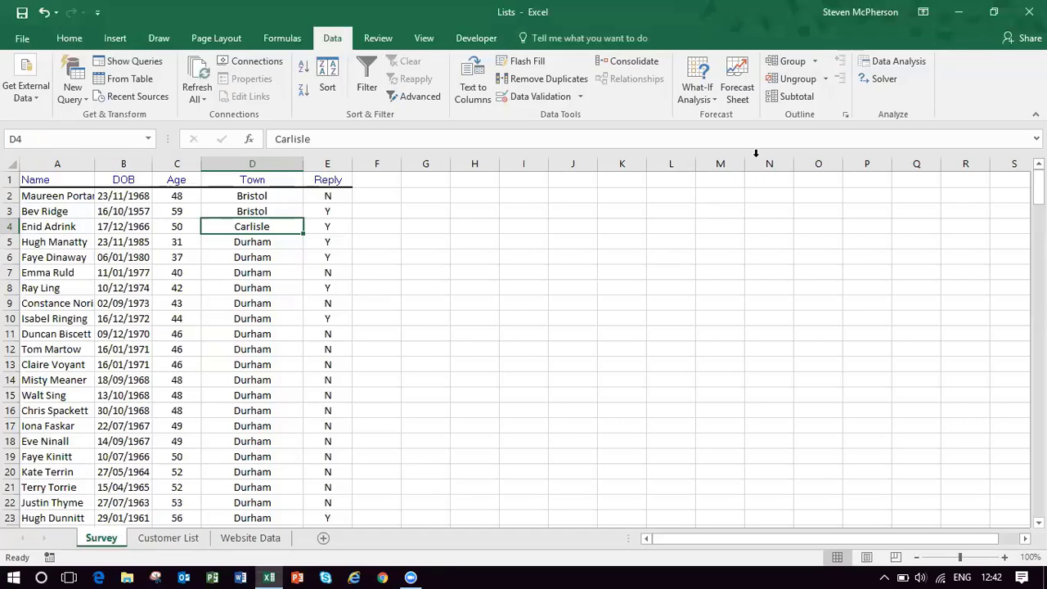
left_click(791, 99)
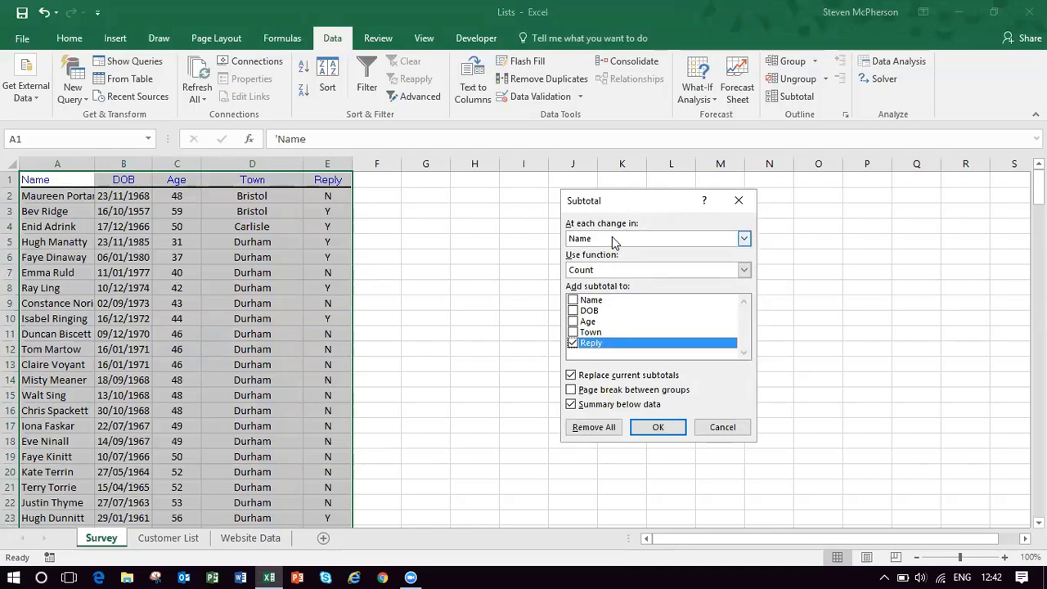
left_click(745, 239)
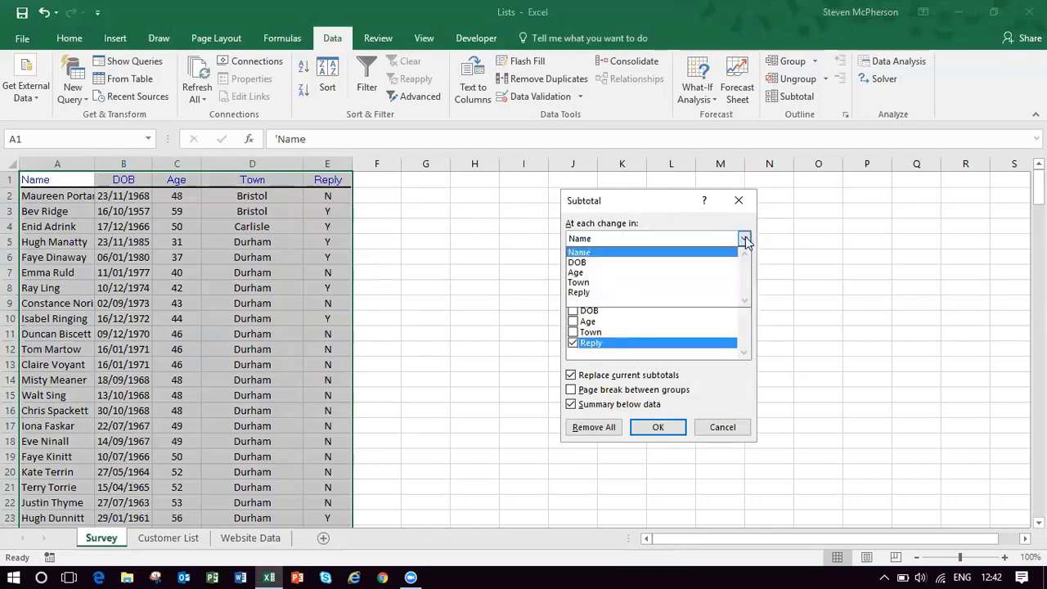
left_click(719, 282)
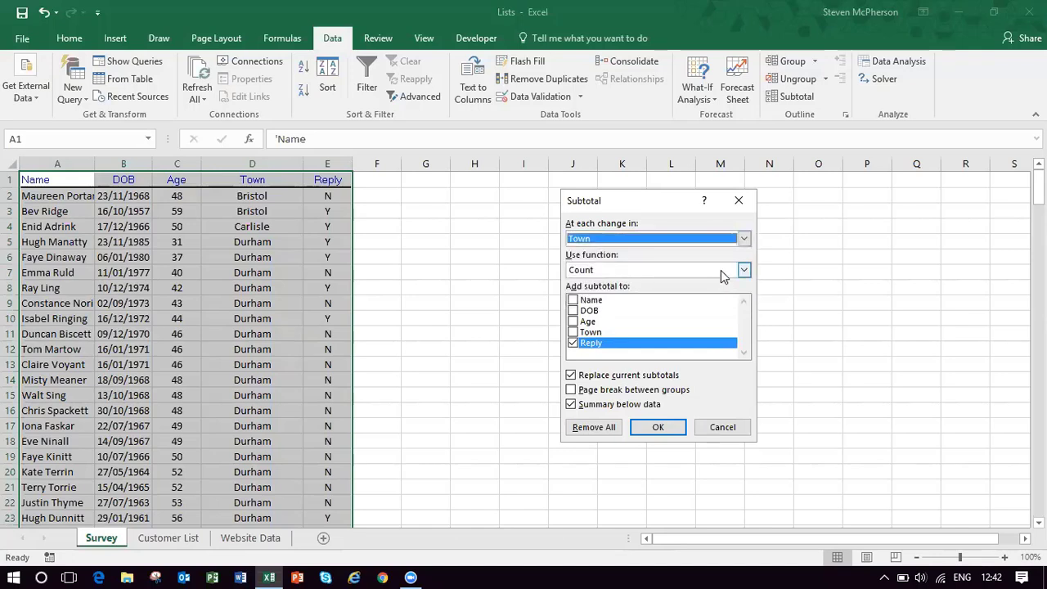
left_click(744, 271)
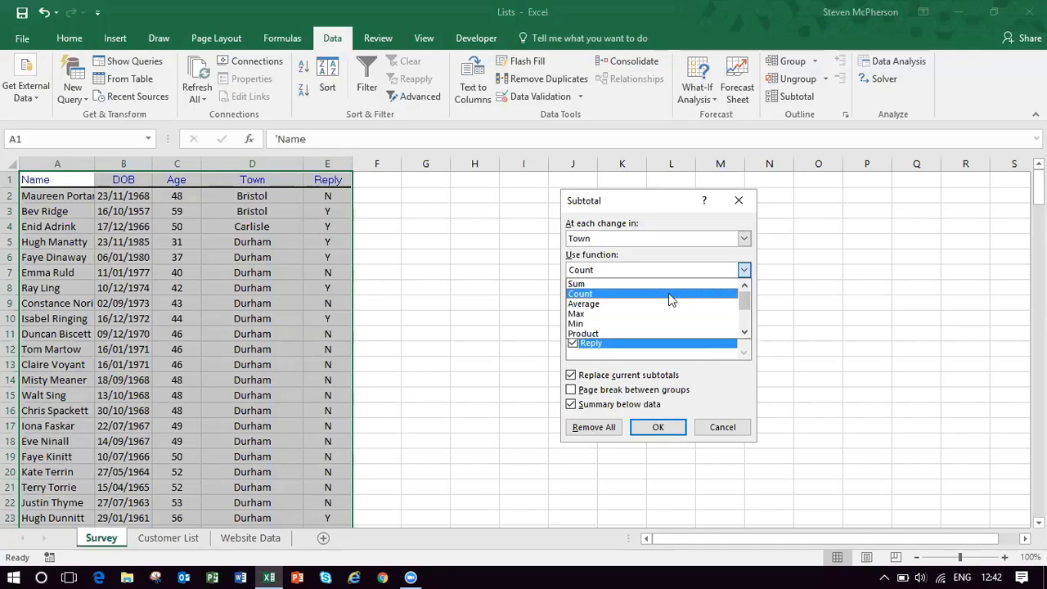
left_click(594, 294)
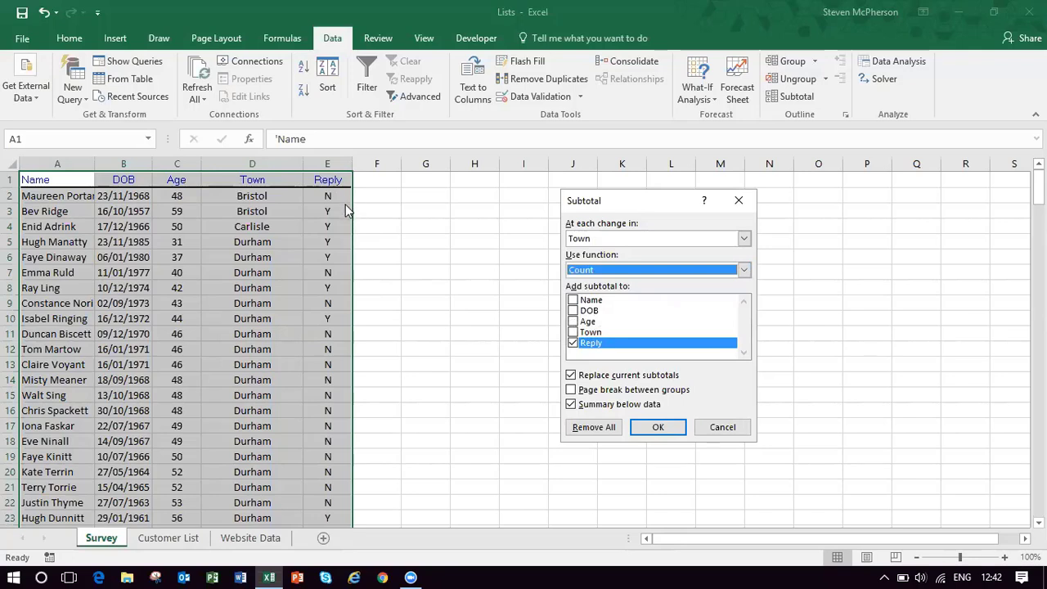
left_click(663, 427)
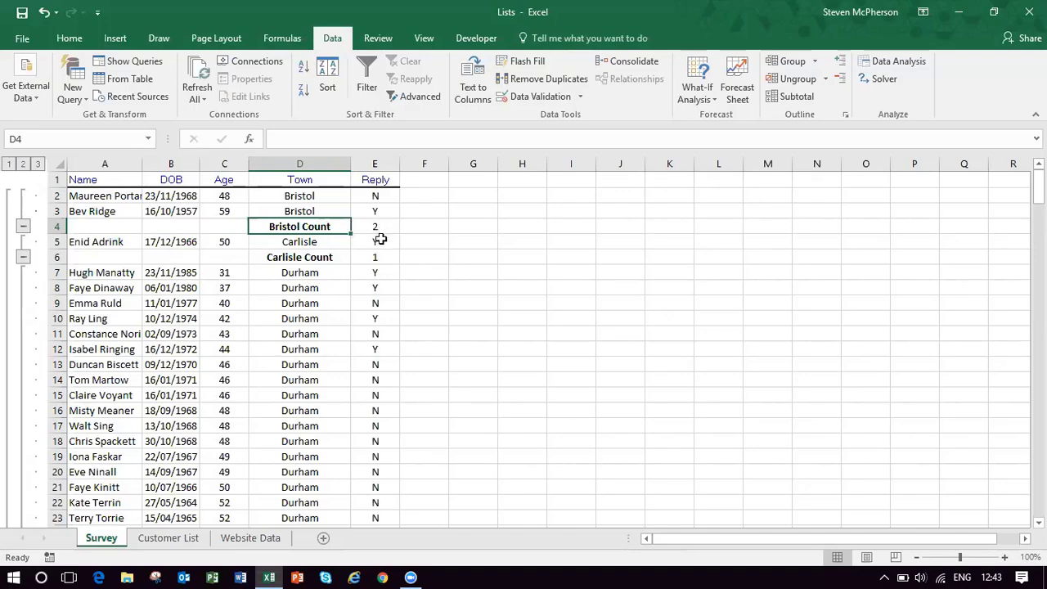
Step: Review the town counts through the list and at the outline's grand-total, town-total and full-detail levels
scroll(381, 237, "down", 9)
scroll(381, 244, "down", 1)
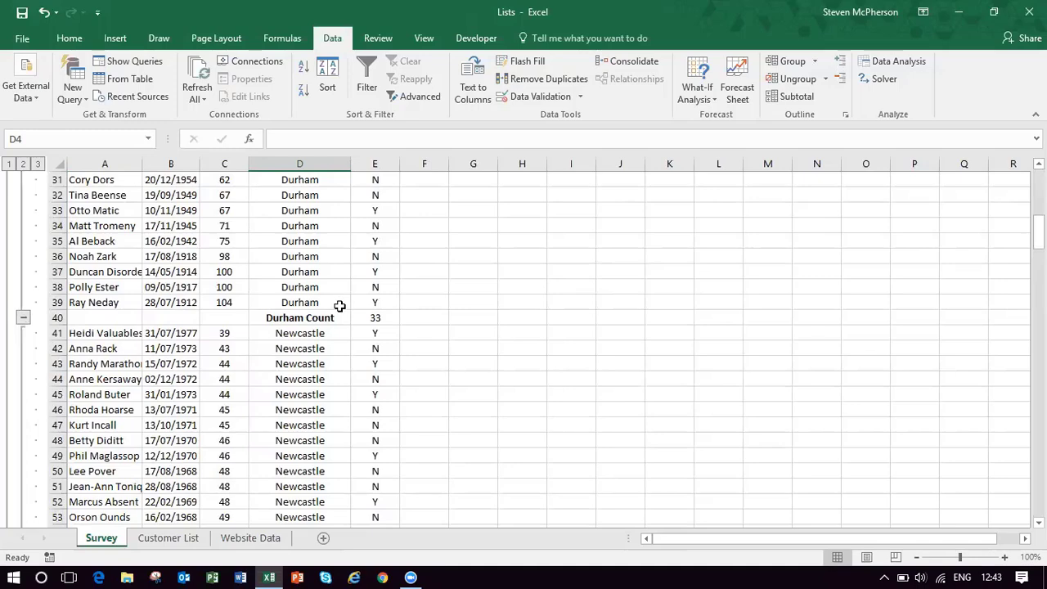
scroll(371, 316, "down", 9)
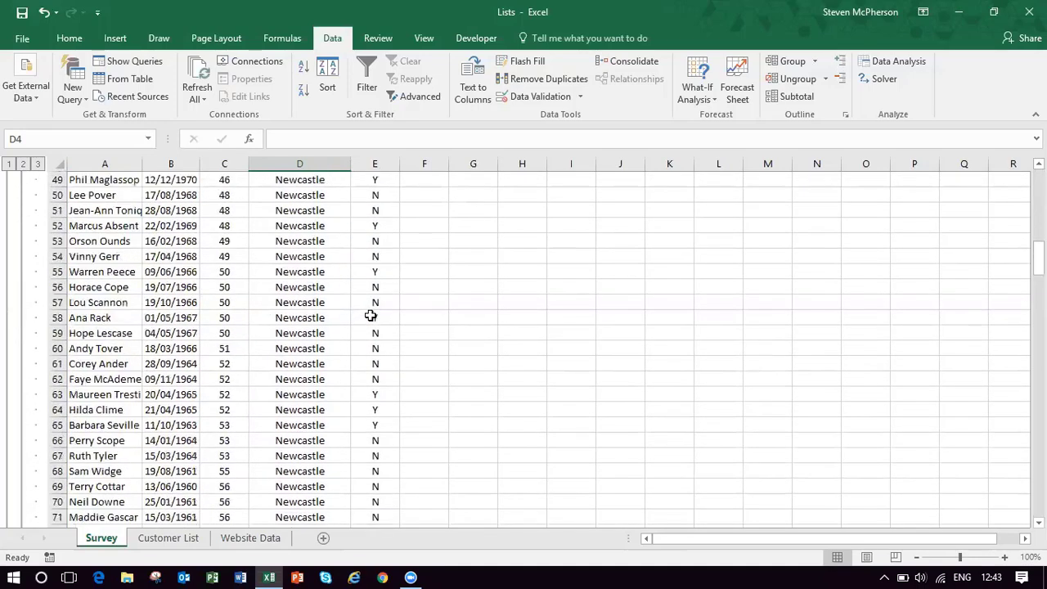
scroll(370, 317, "down", 6)
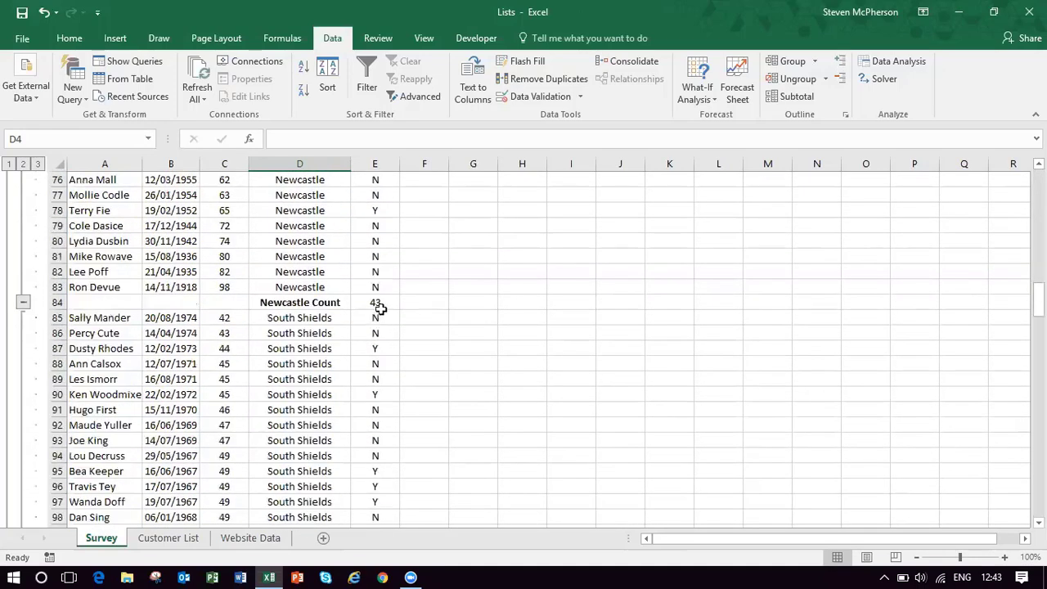
scroll(344, 319, "up", 17)
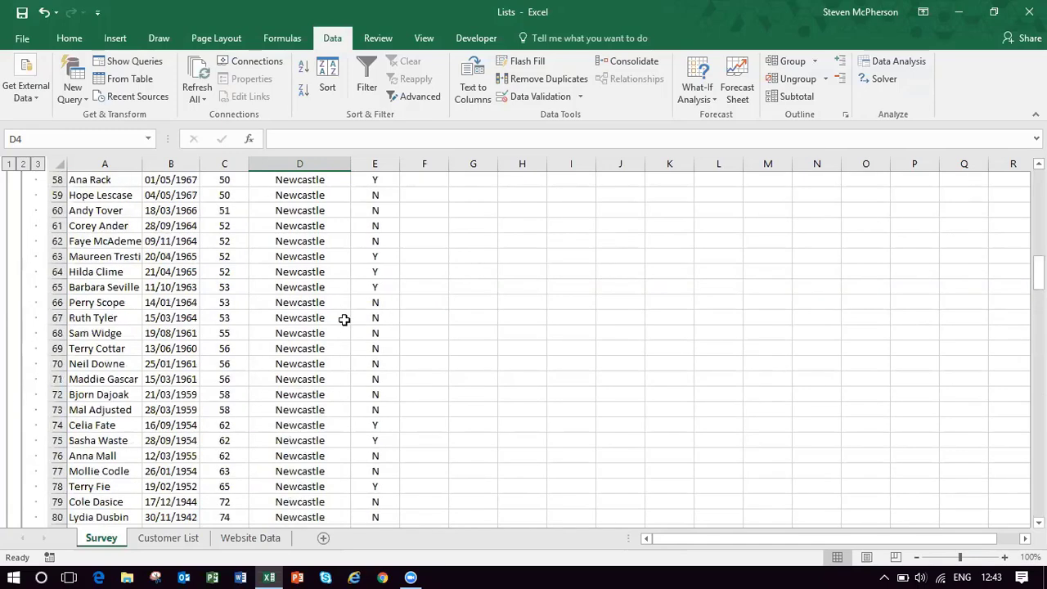
scroll(345, 319, "up", 8)
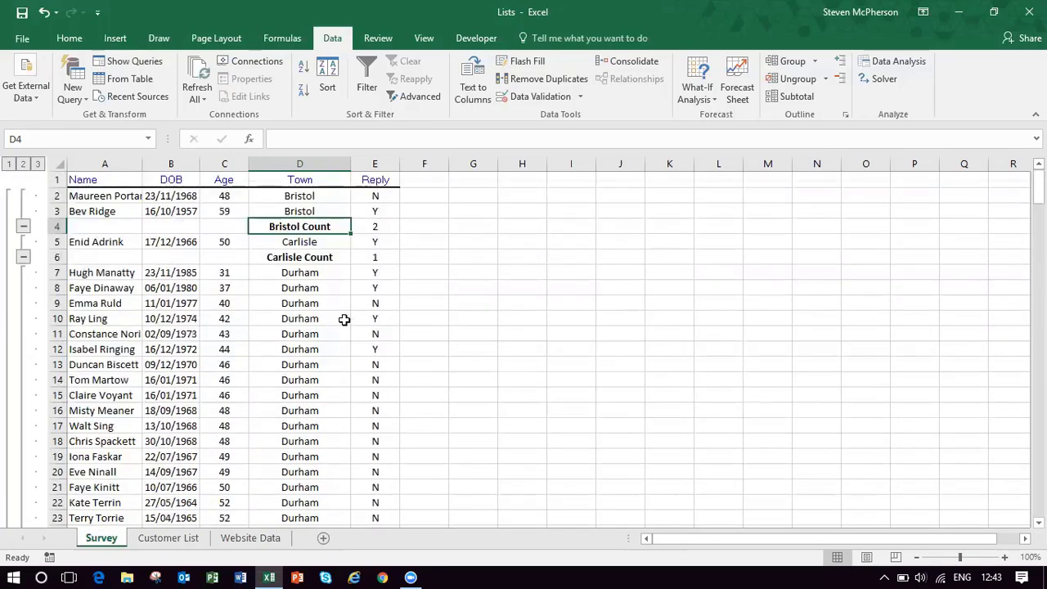
left_click(9, 164)
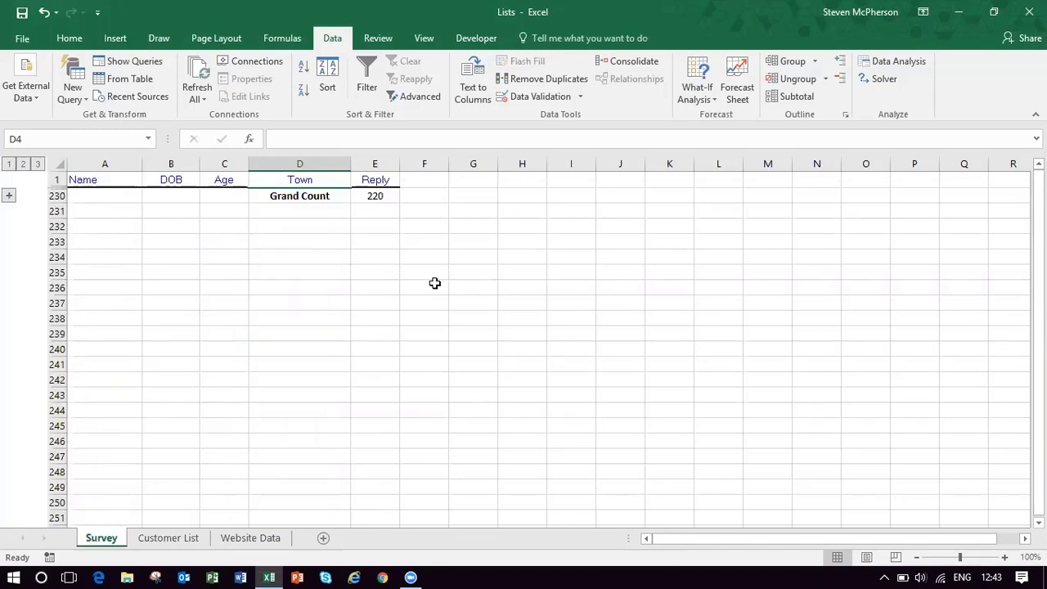
left_click(23, 165)
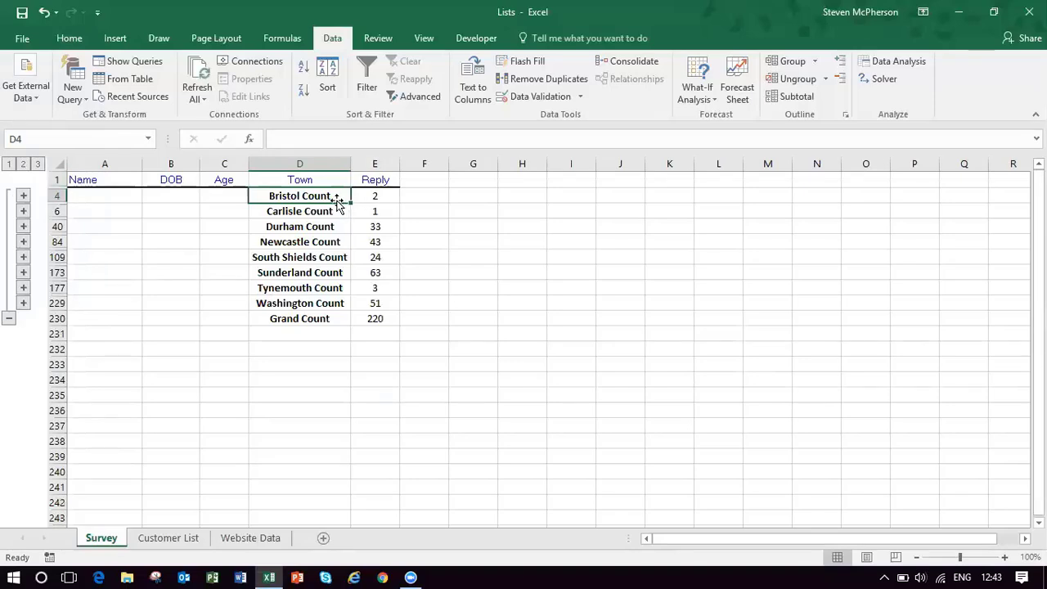
left_click(38, 164)
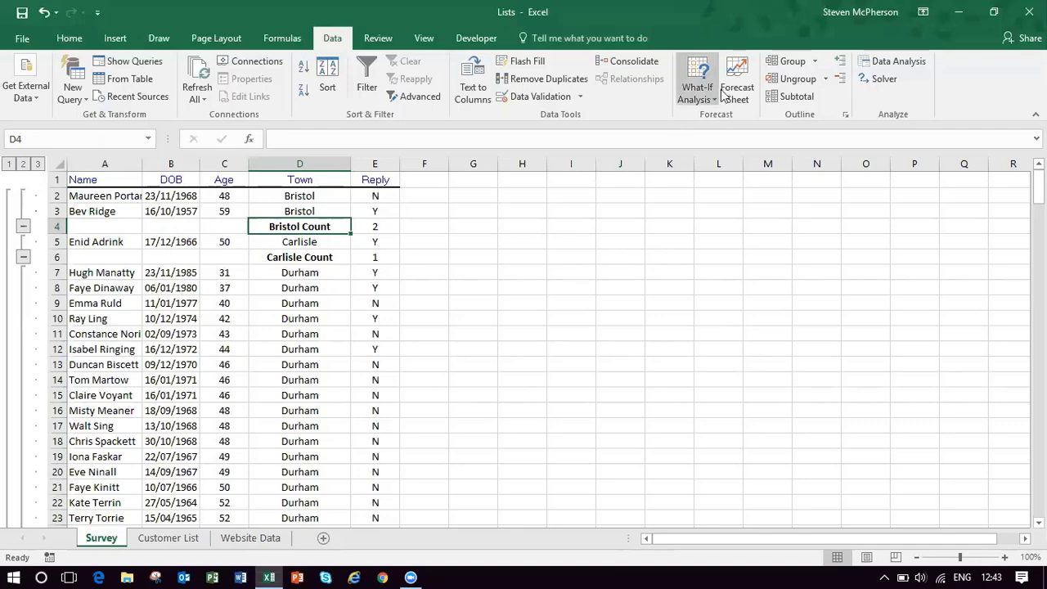
Step: Replace the count subtotals with the average Age at each change in Town, leaving Reply out
left_click(797, 96)
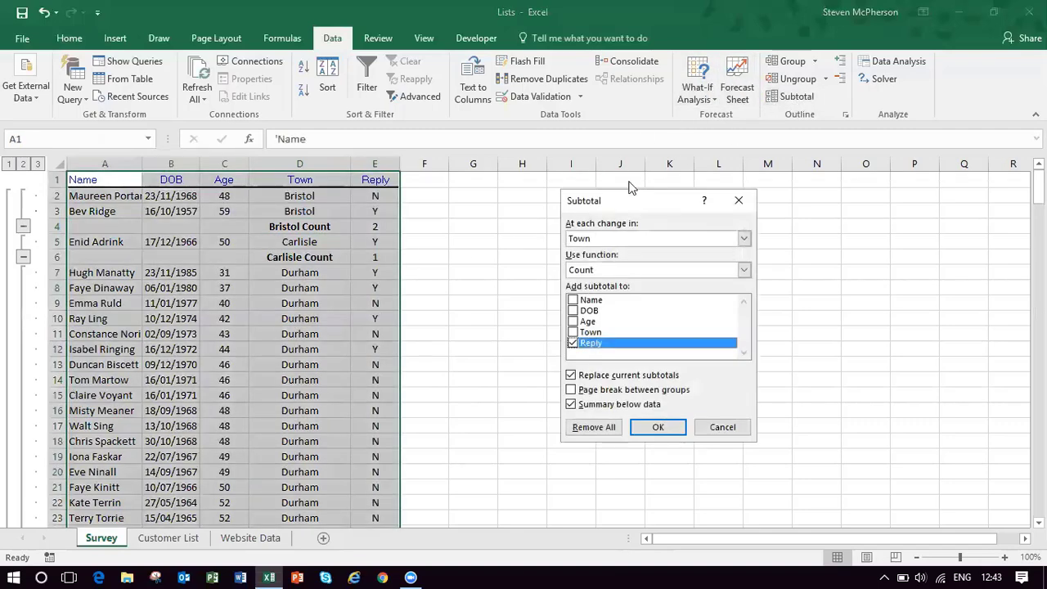
left_click(744, 270)
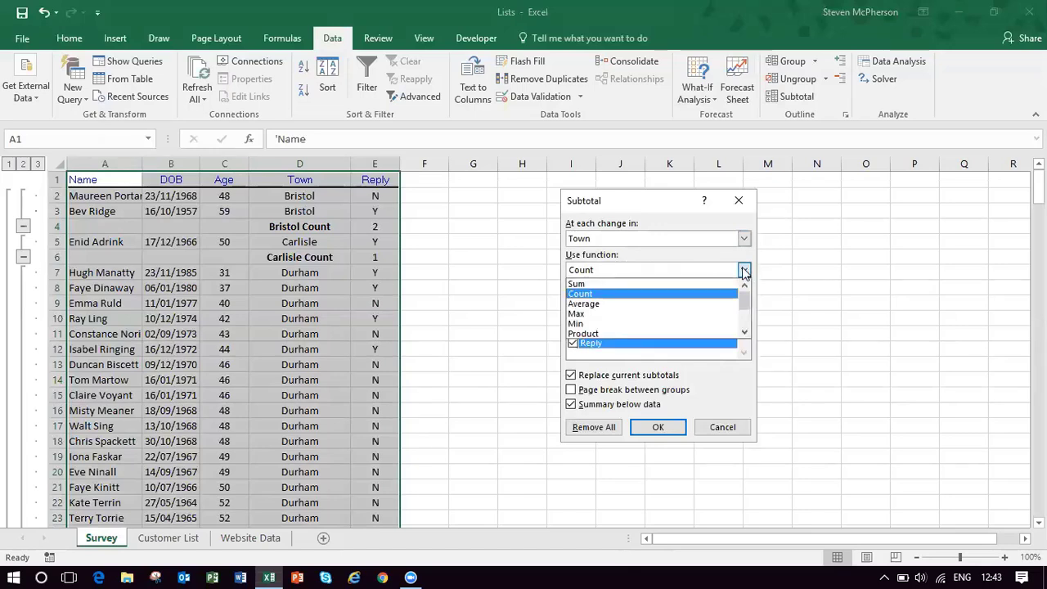
left_click(689, 305)
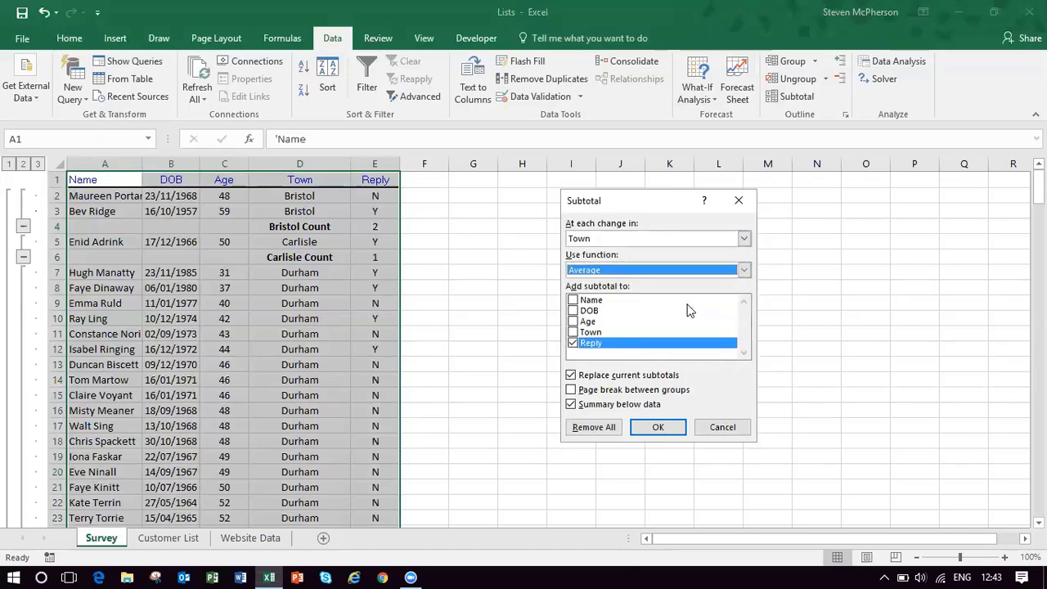
left_click(572, 344)
left_click(573, 321)
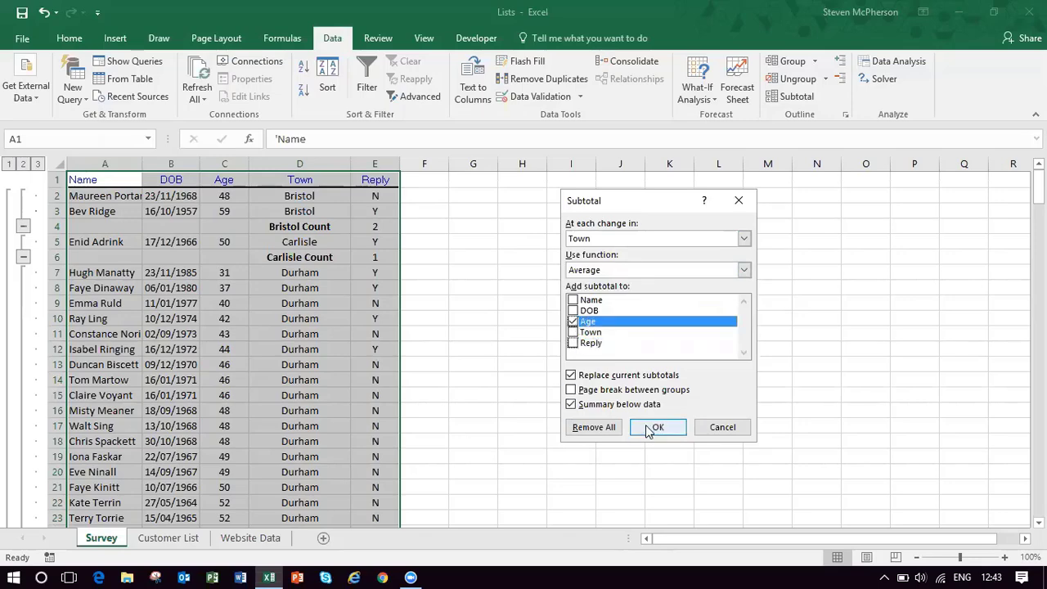
left_click(656, 428)
left_click(300, 227)
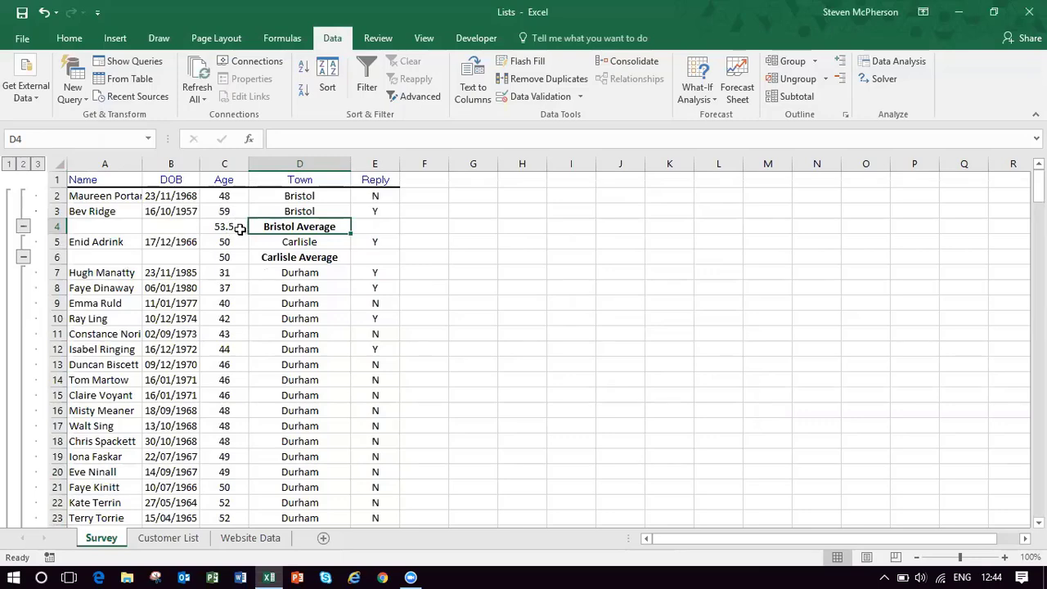
Step: Look over the average ages by town and remove all subtotals from the survey list
scroll(243, 231, "down", 5)
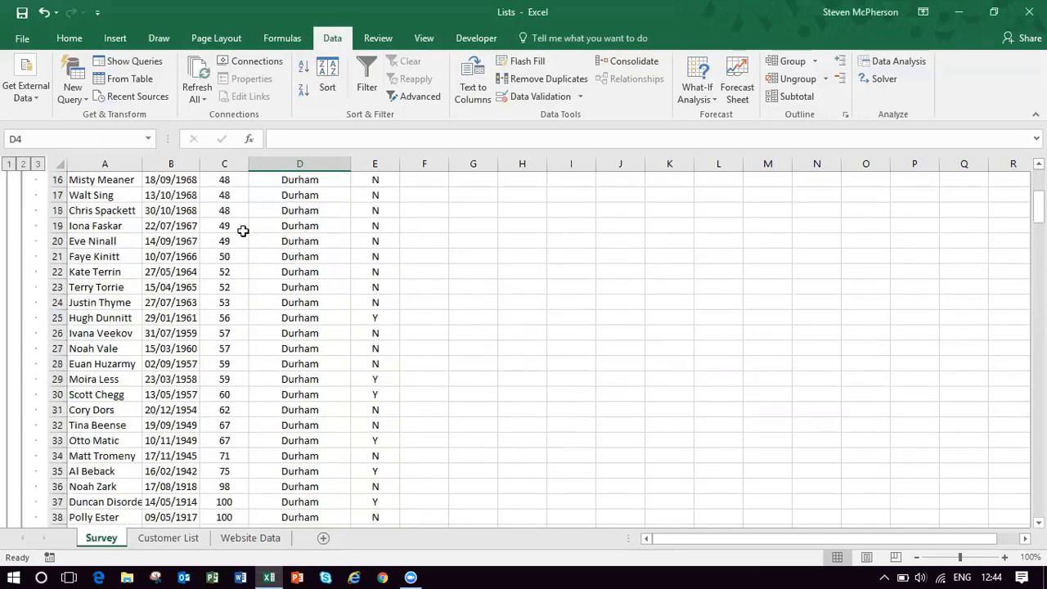
scroll(243, 230, "up", 5)
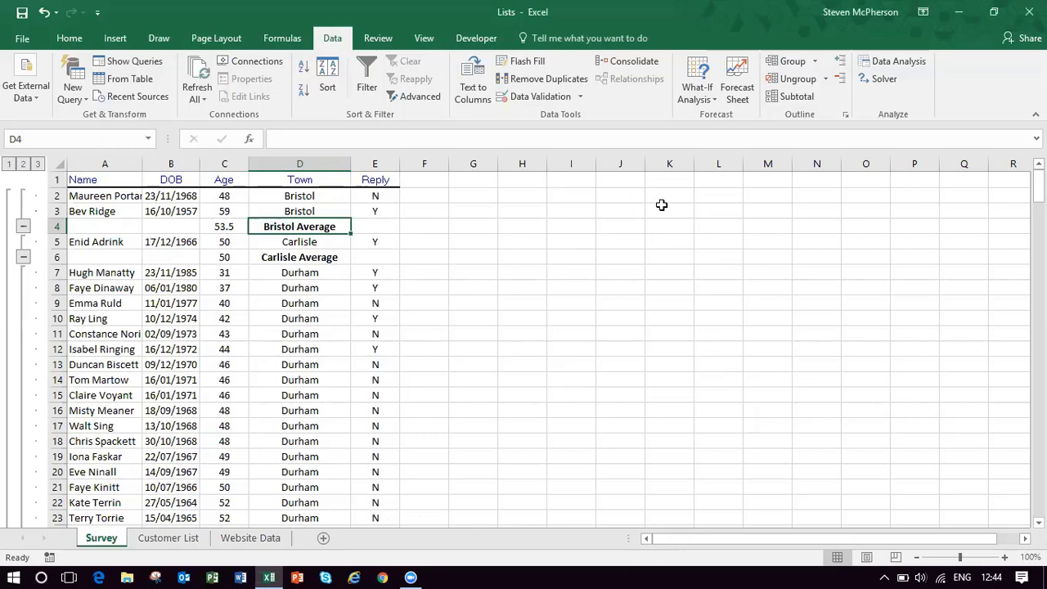
left_click(798, 98)
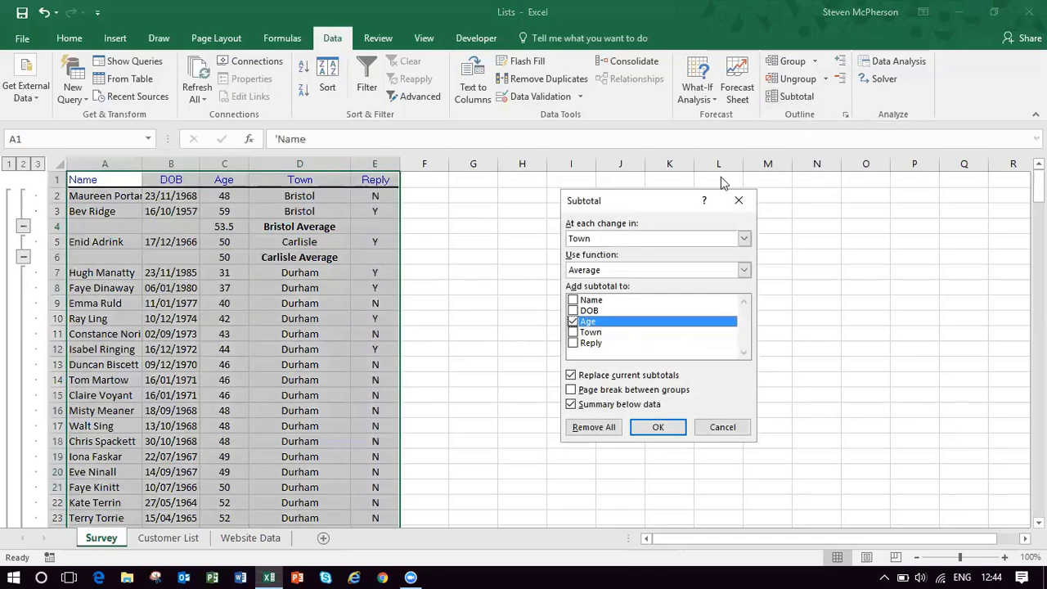
left_click(598, 427)
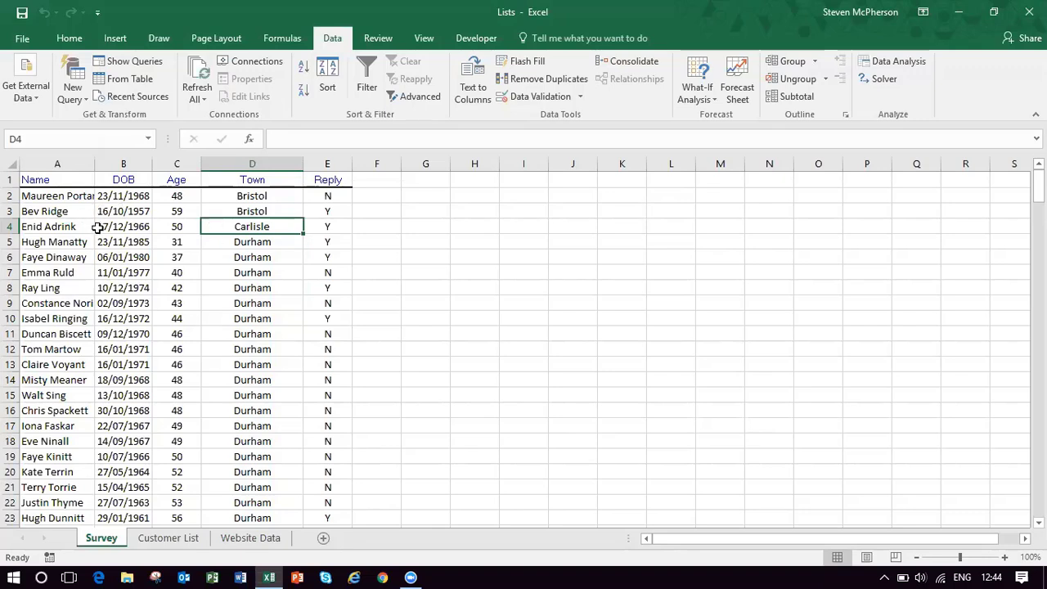
Step: Check the header row A1:E1 and turn on filtering for the survey list
left_click_drag(39, 180, 319, 178)
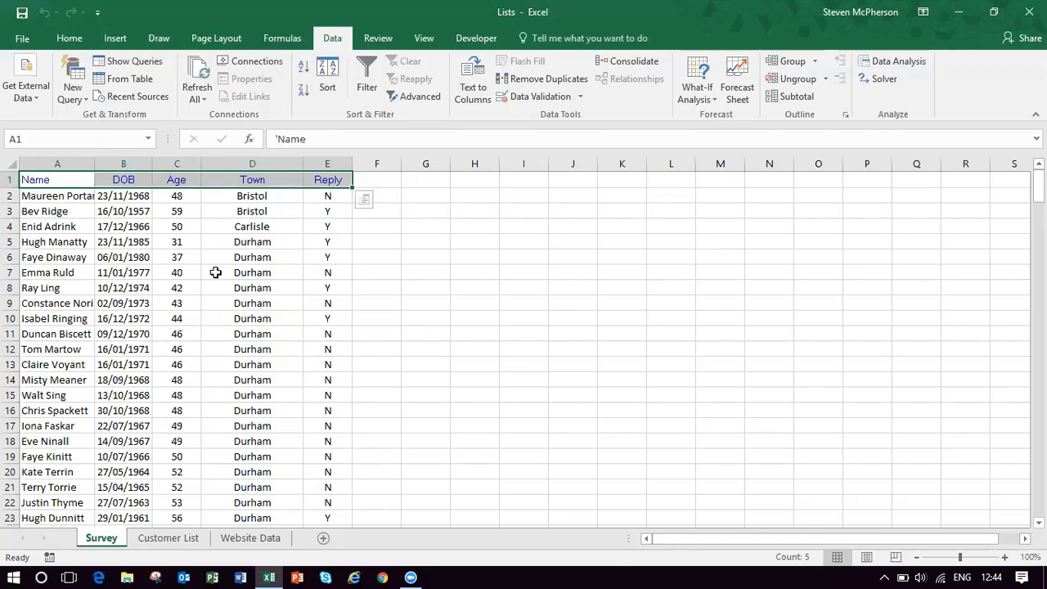
left_click(215, 273)
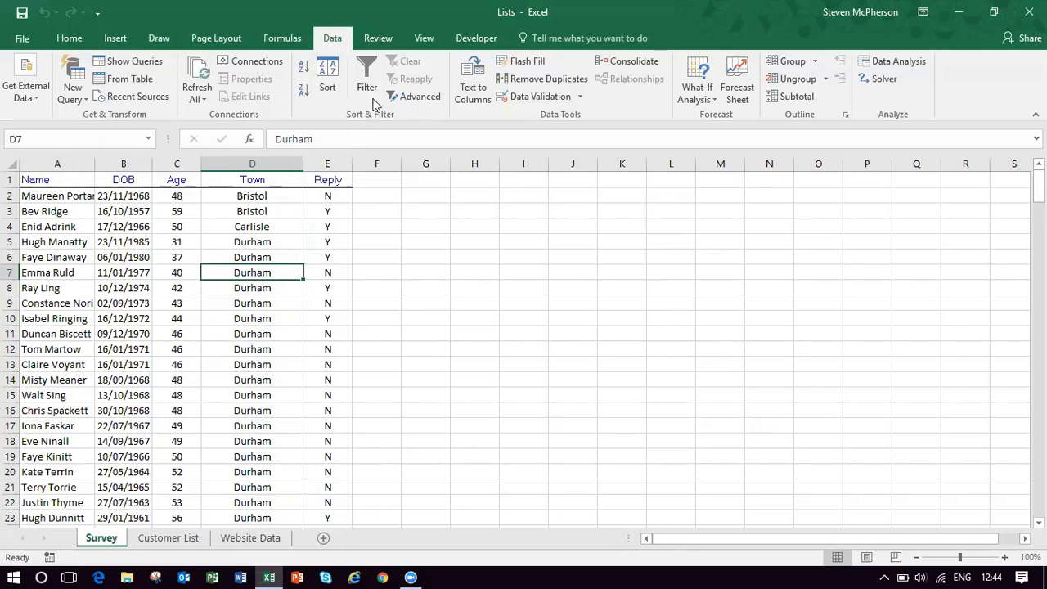
left_click(369, 74)
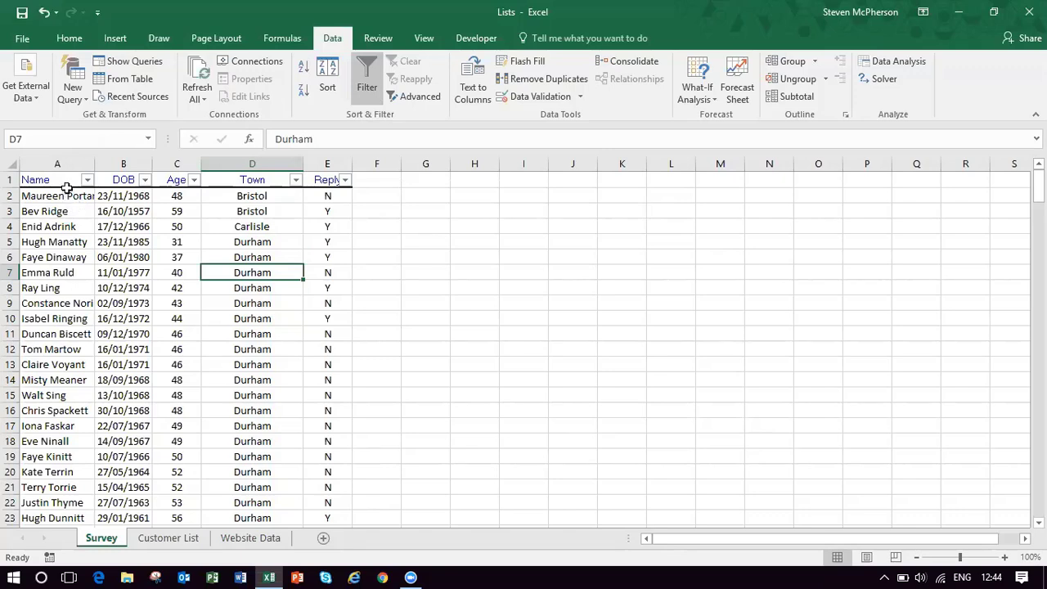
left_click(296, 180)
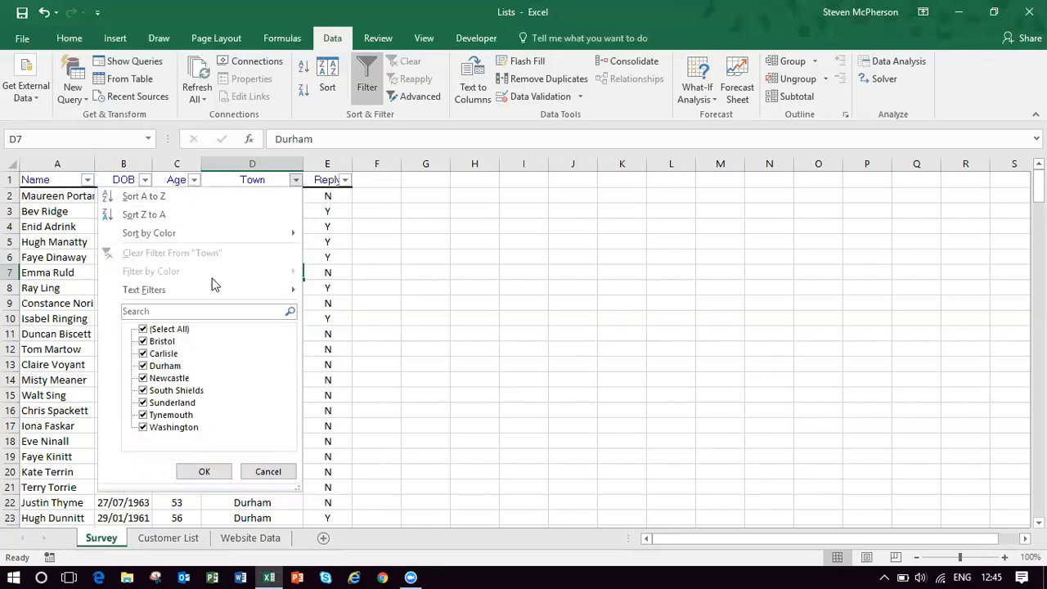
mouse_move(200, 283)
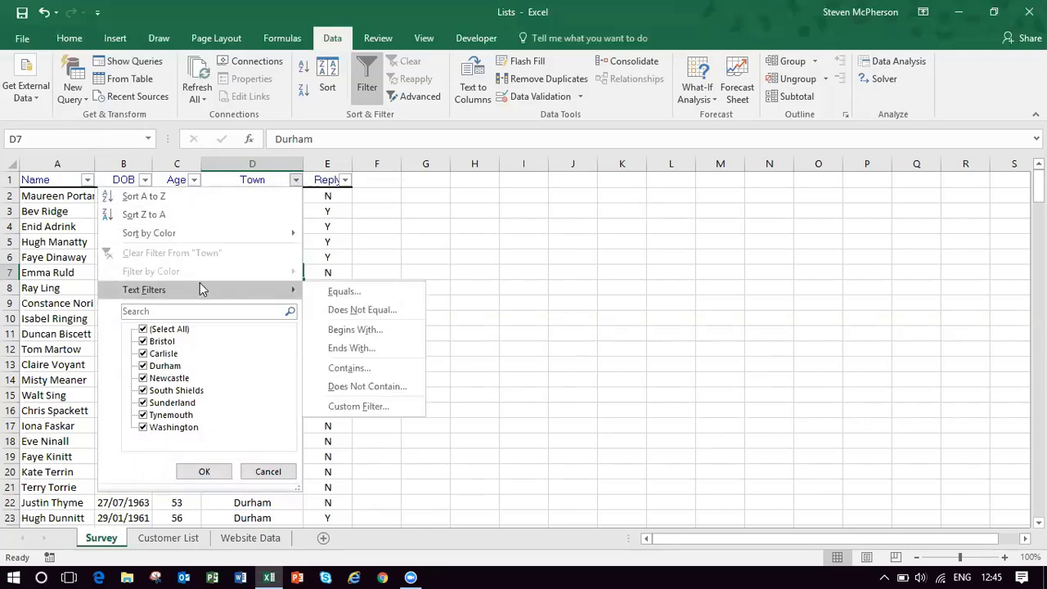
left_click(144, 328)
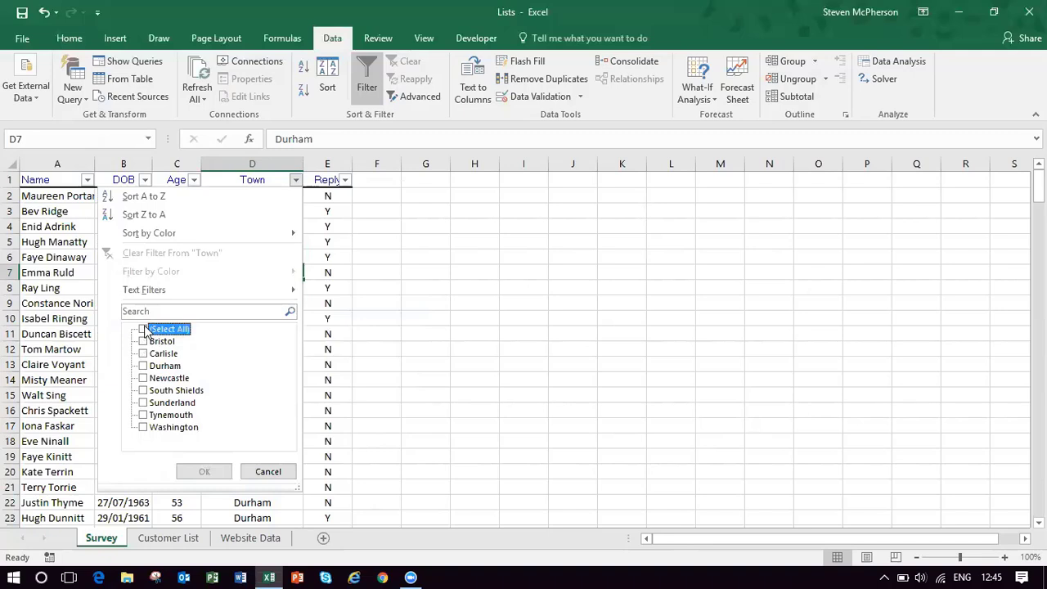
left_click(144, 366)
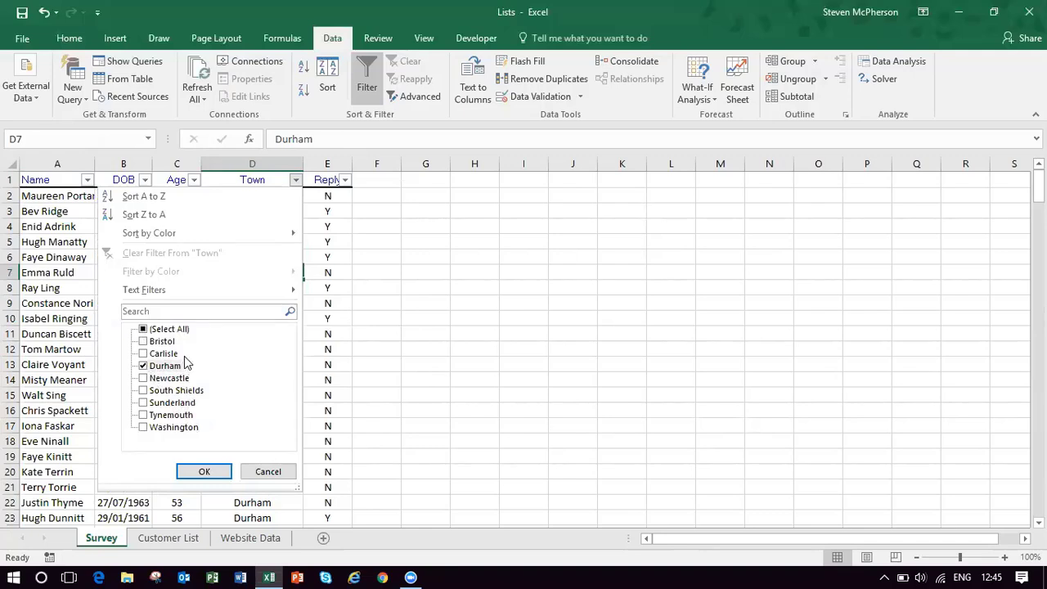
left_click(144, 368)
left_click(270, 473)
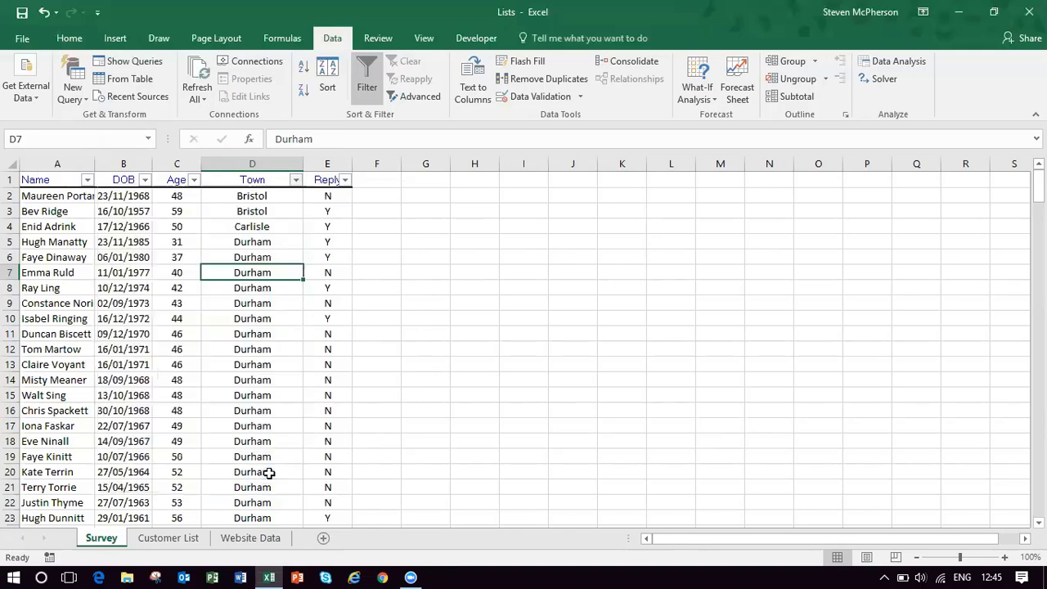
Step: Filter the Town column to Tynemouth by searching its values for "tyne", and reset the list by turning filtering off and on again
left_click(295, 180)
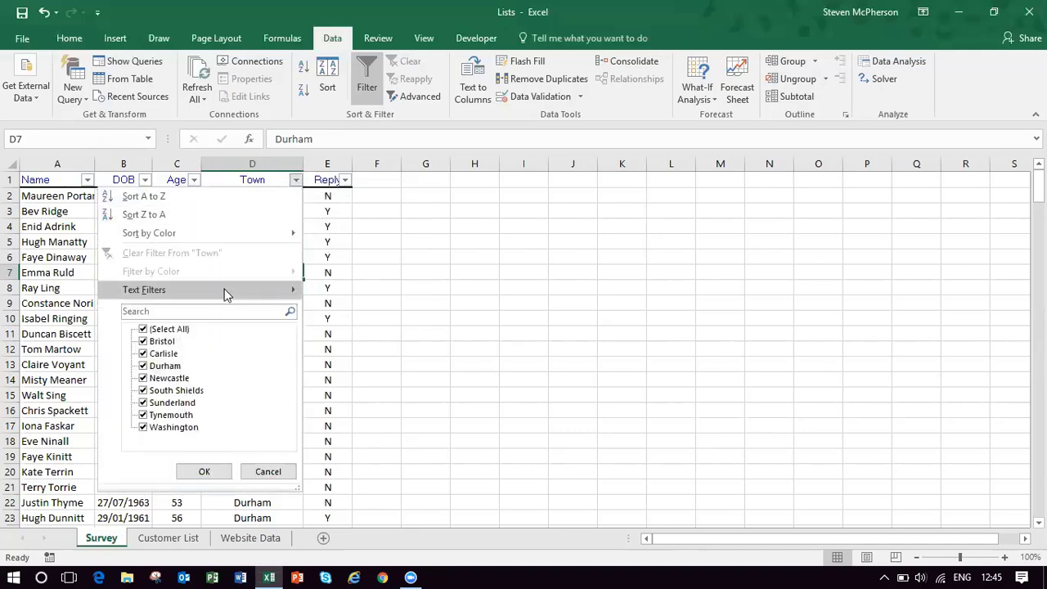
left_click(148, 312)
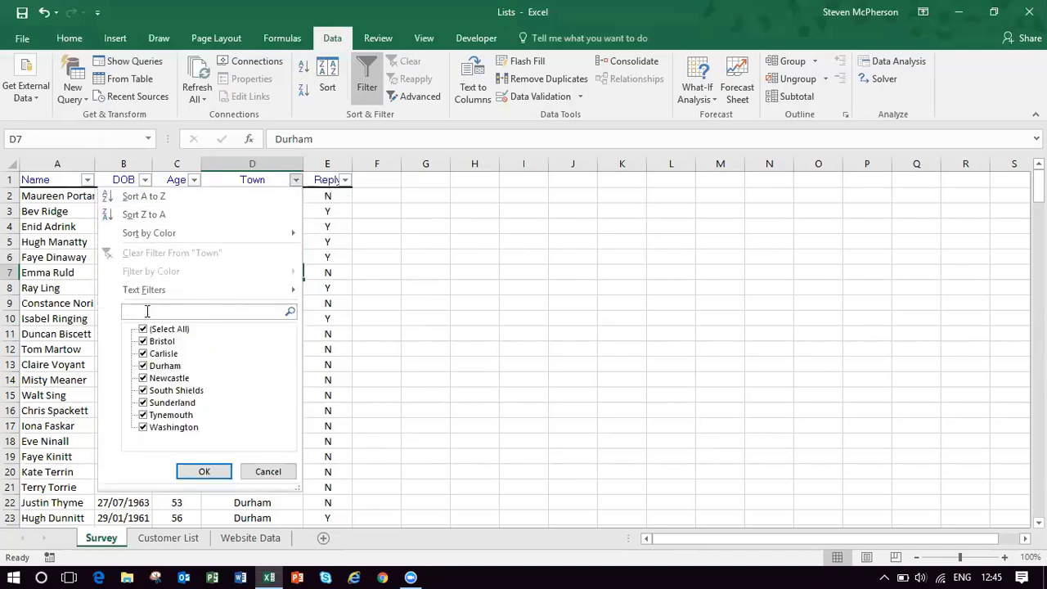
type("ty")
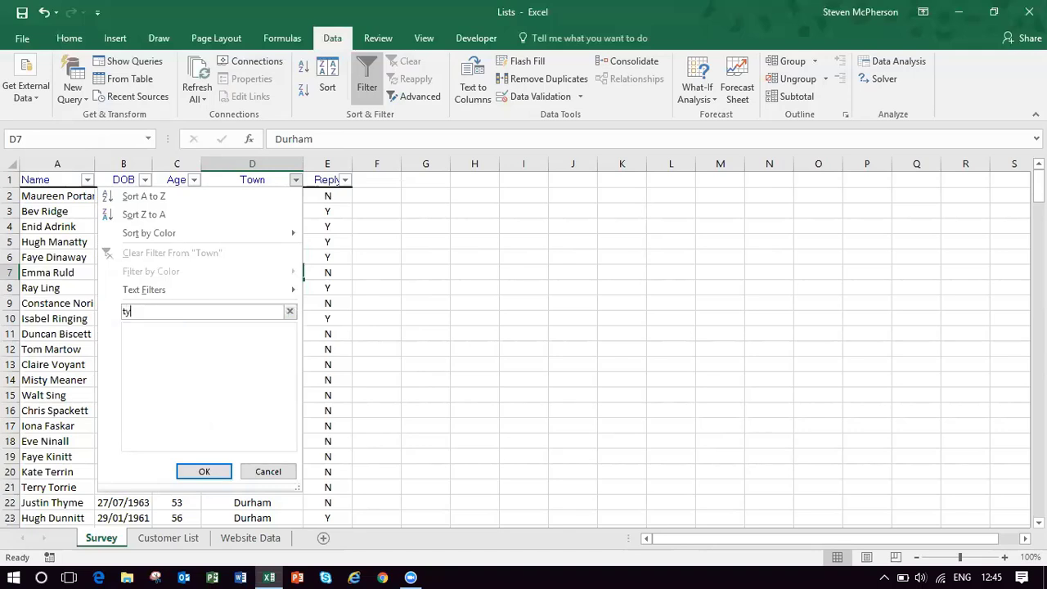
type("ne")
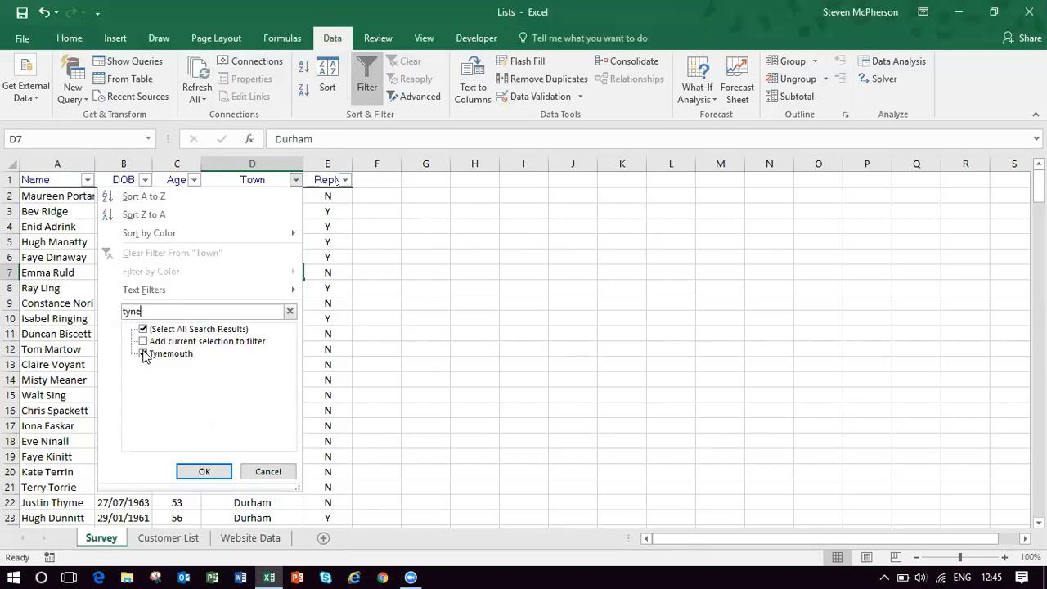
left_click(197, 470)
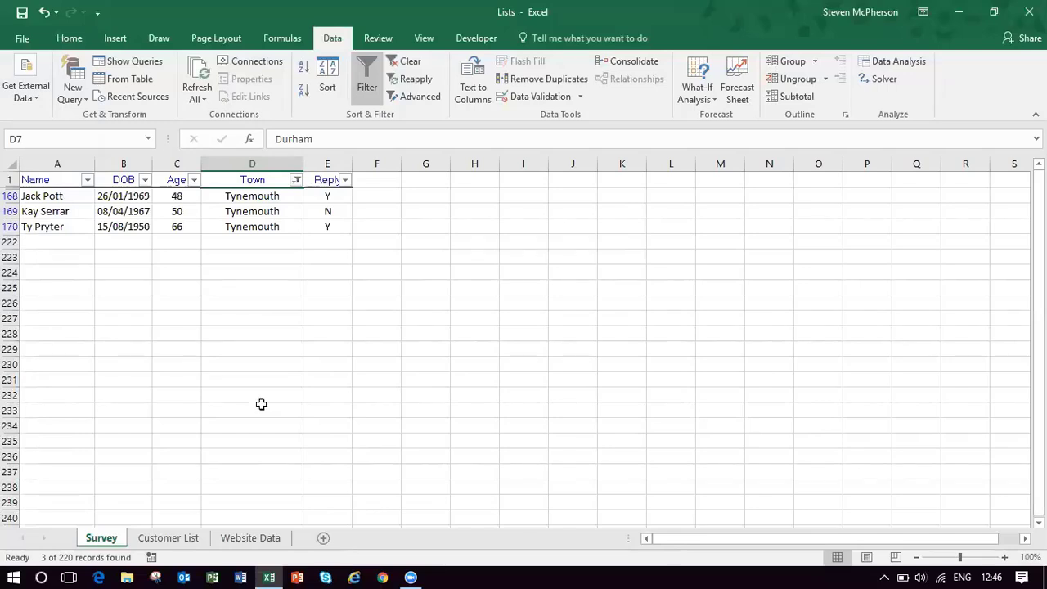
left_click(370, 72)
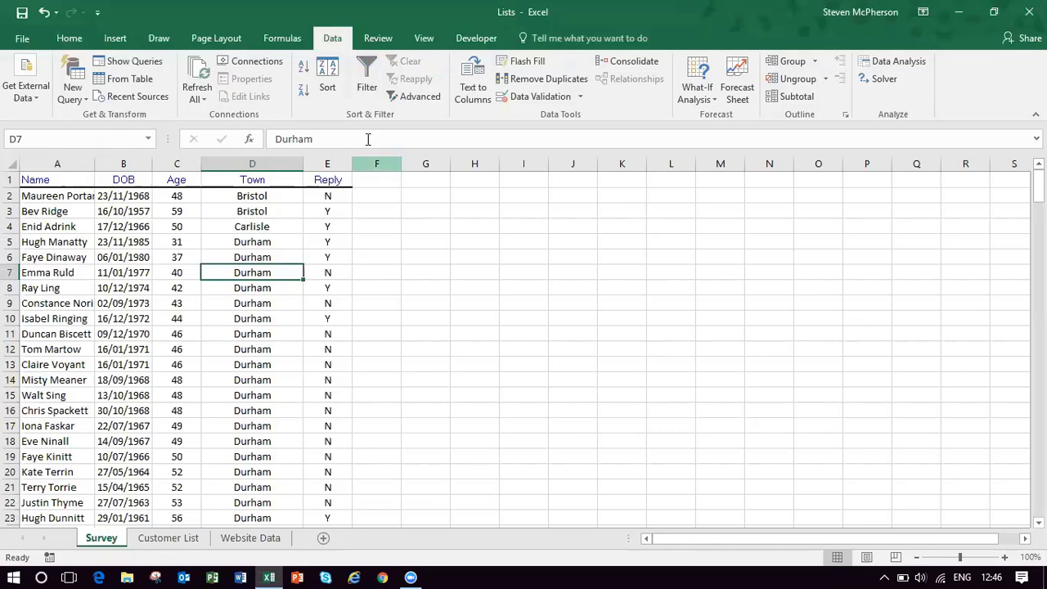
left_click(368, 66)
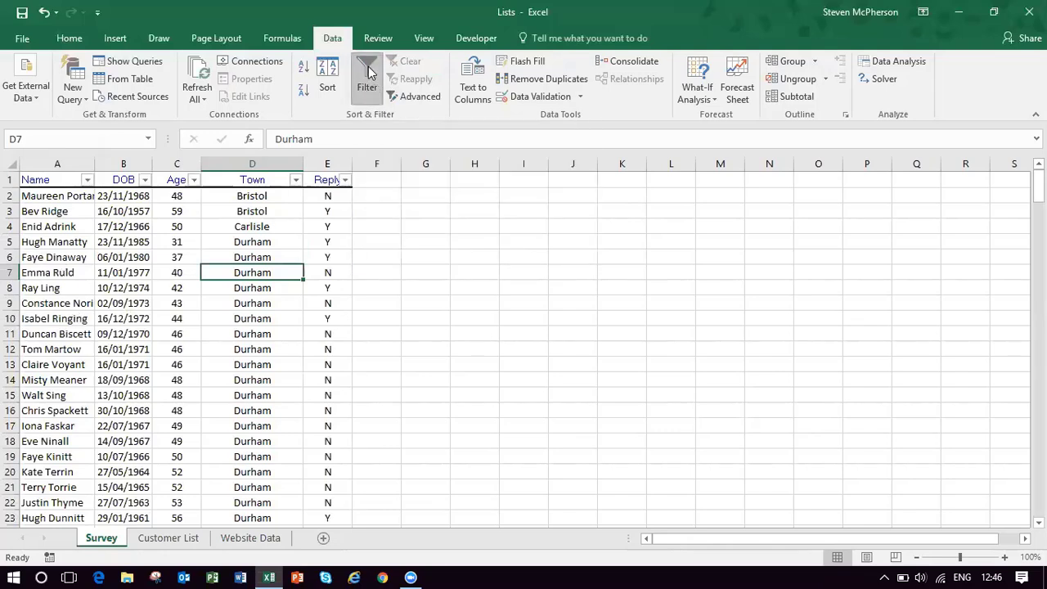
Step: Filter the Town column to show only Durham, and clear the filter
left_click(295, 179)
left_click(144, 329)
left_click(144, 366)
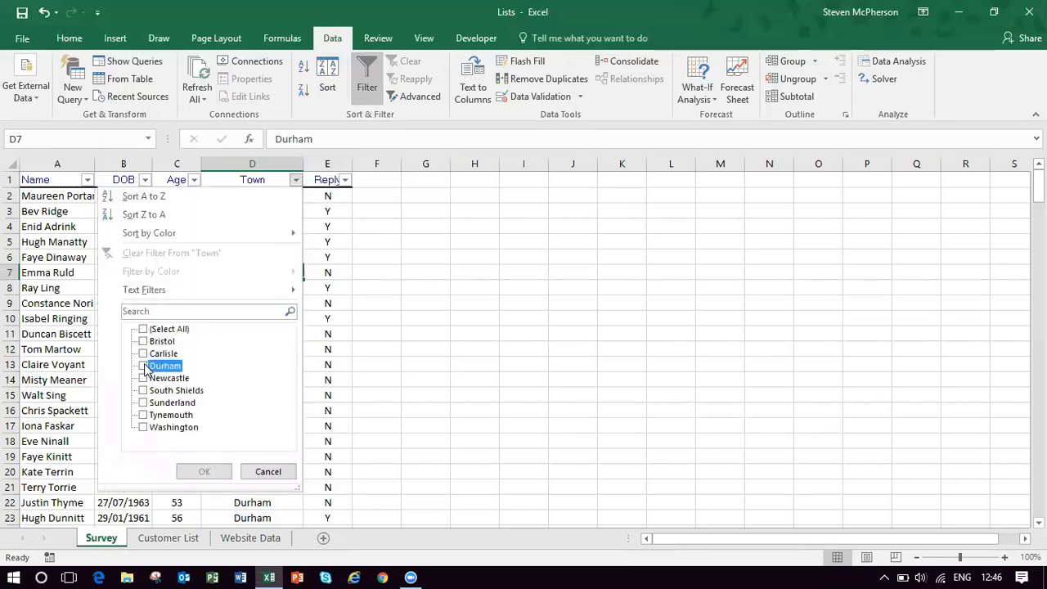
left_click(201, 471)
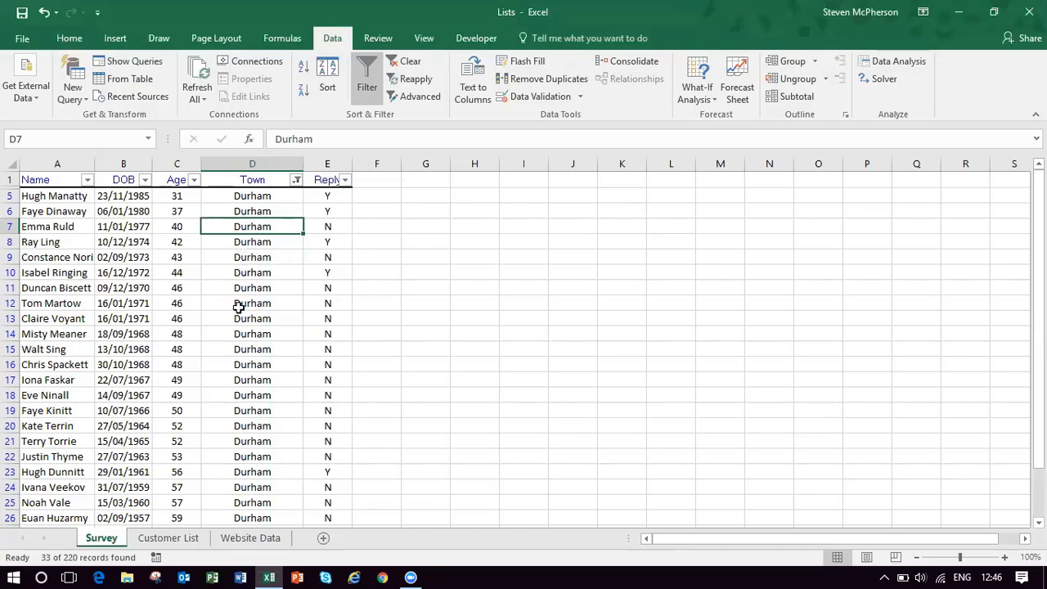
left_click(409, 61)
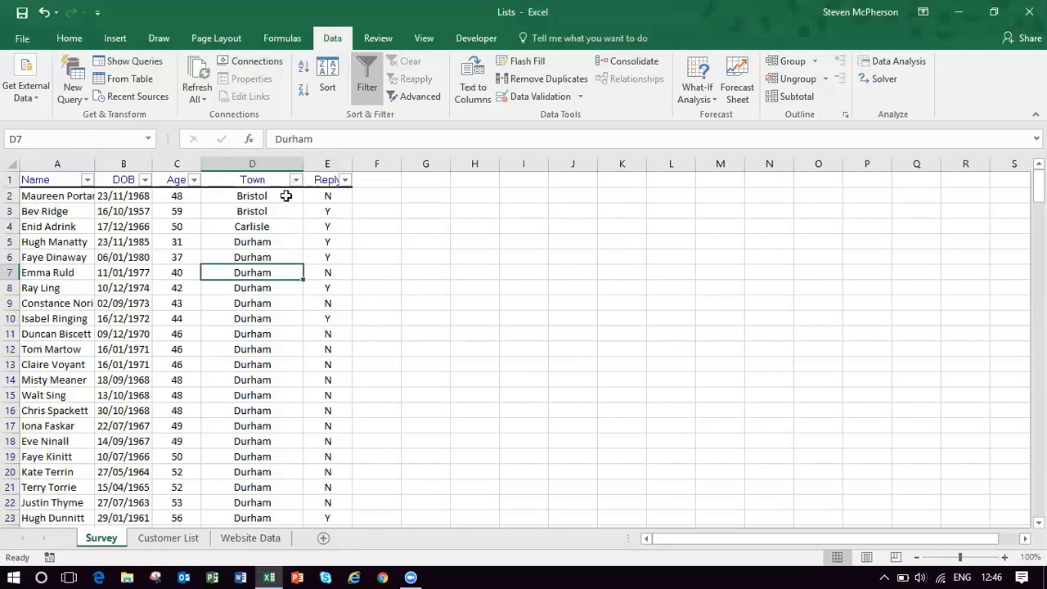
Step: Filter the Age column with a less-than number condition and look through the remaining rows
left_click(194, 179)
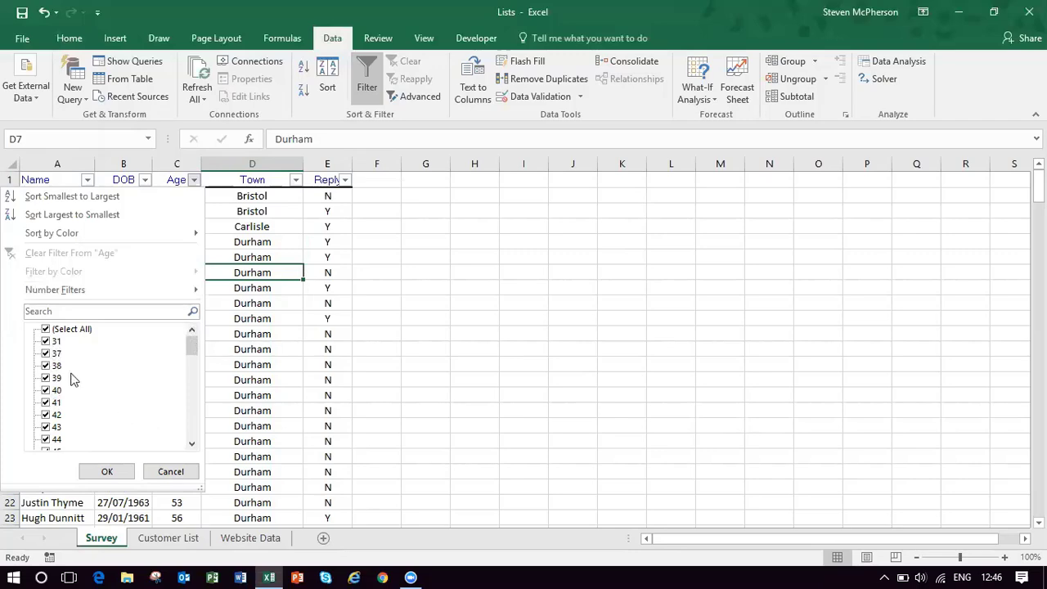
mouse_move(81, 297)
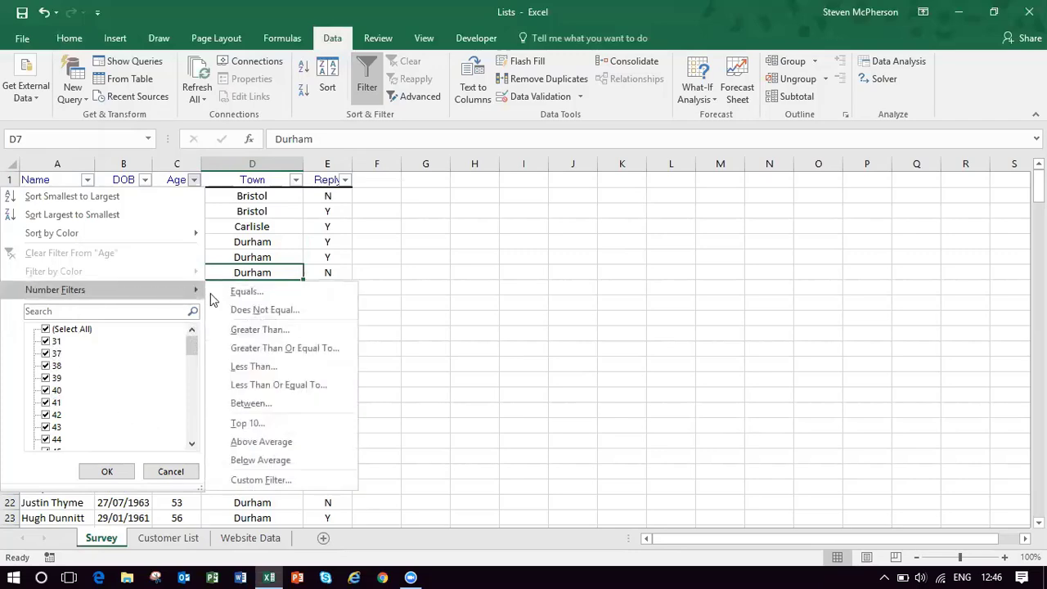
left_click(258, 365)
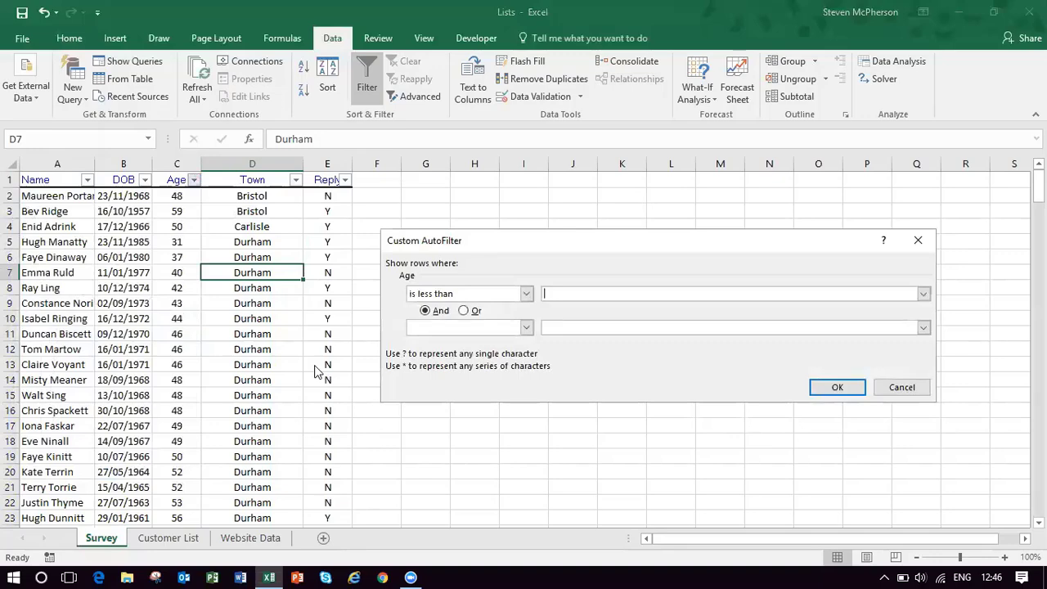
key("Return")
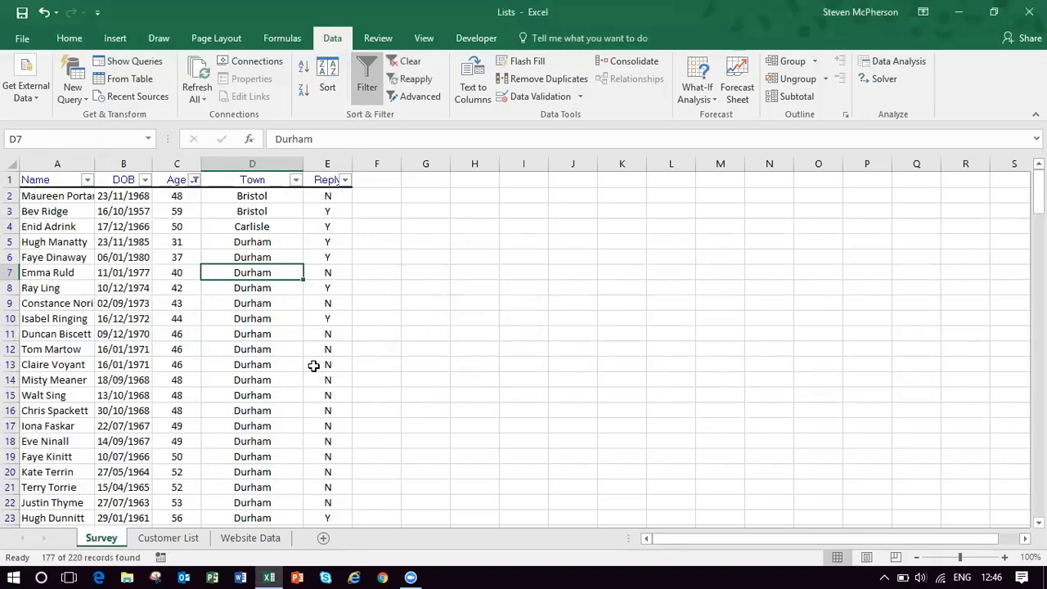
scroll(228, 350, "down", 4)
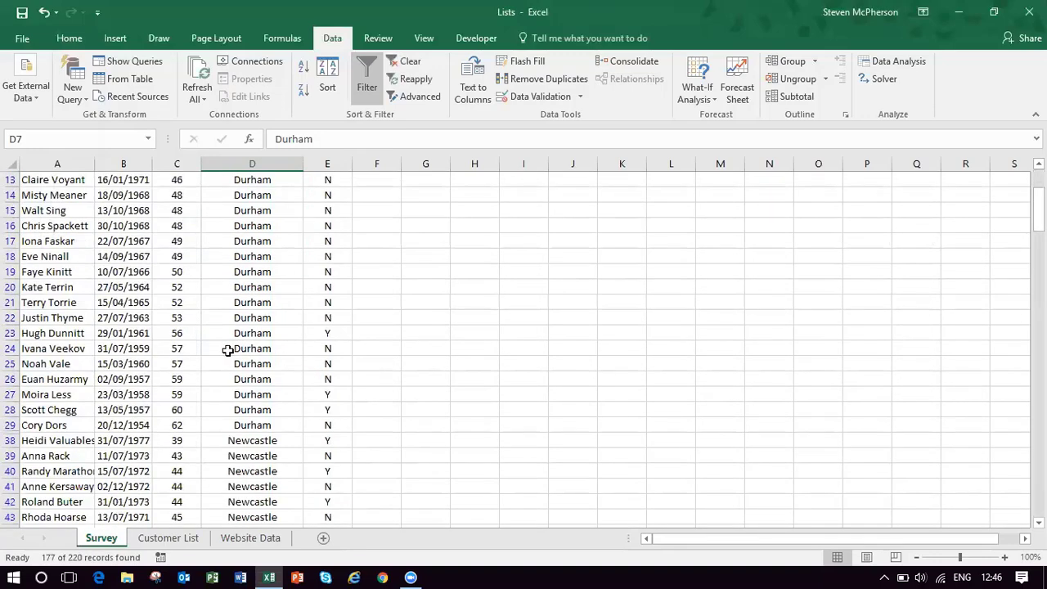
scroll(227, 350, "up", 4)
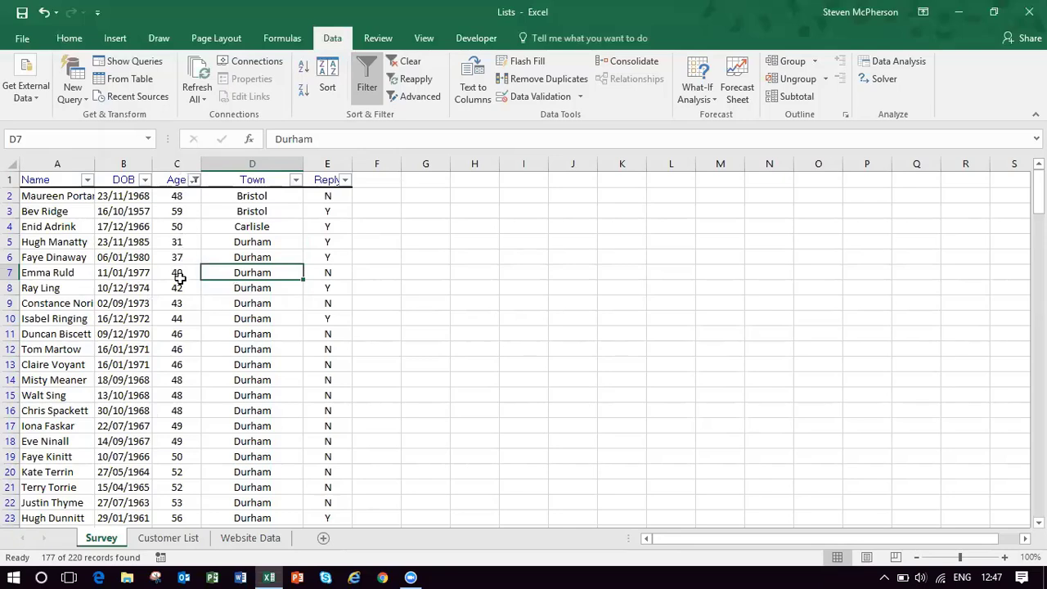
Step: Look at the date filter choices for the DOB column without applying any, and clear the Age filter
left_click(145, 180)
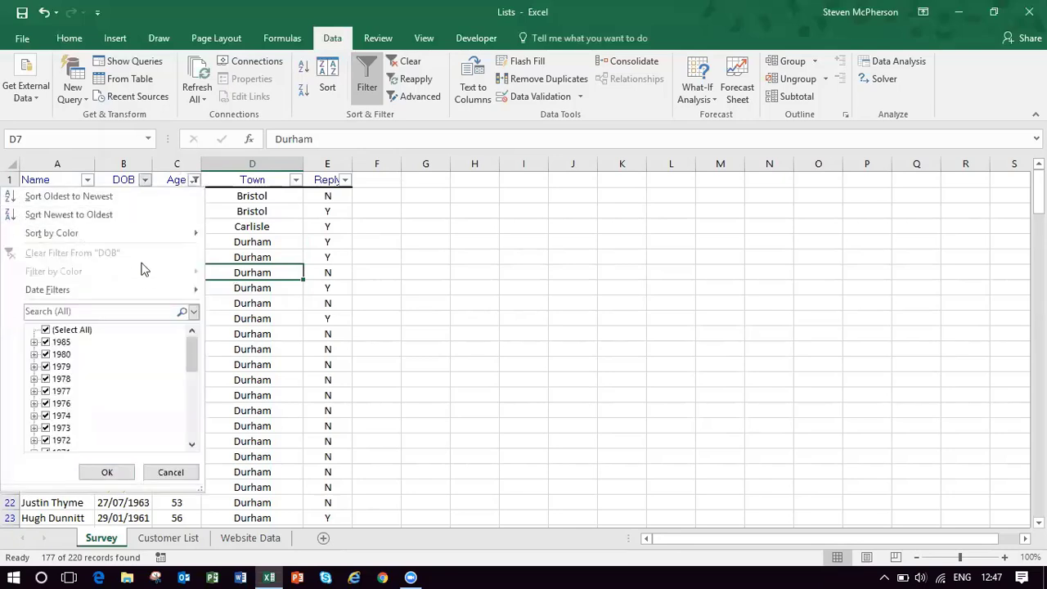
mouse_move(149, 289)
left_click(171, 474)
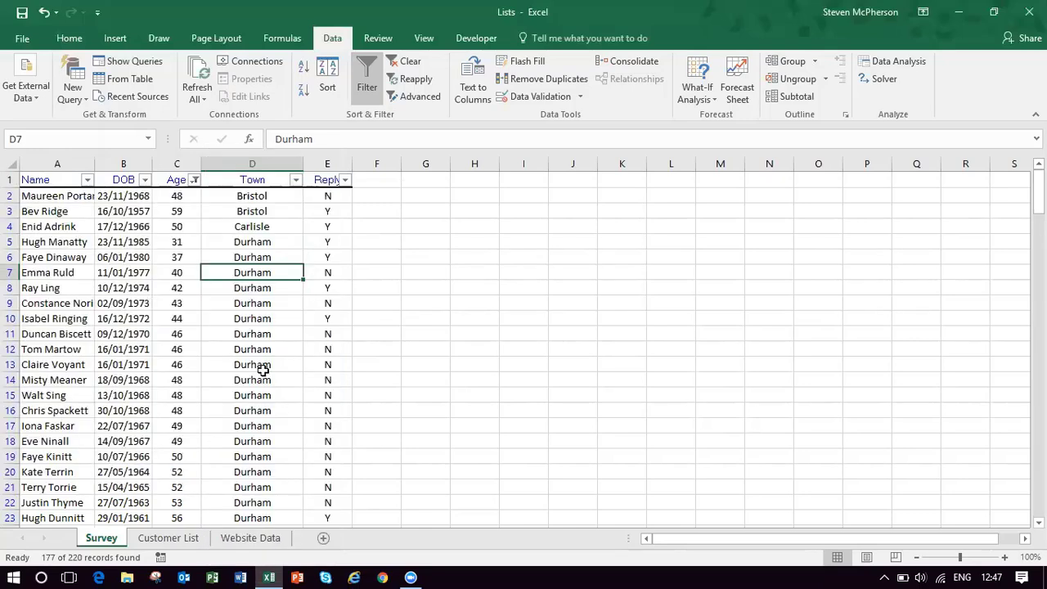
left_click(411, 66)
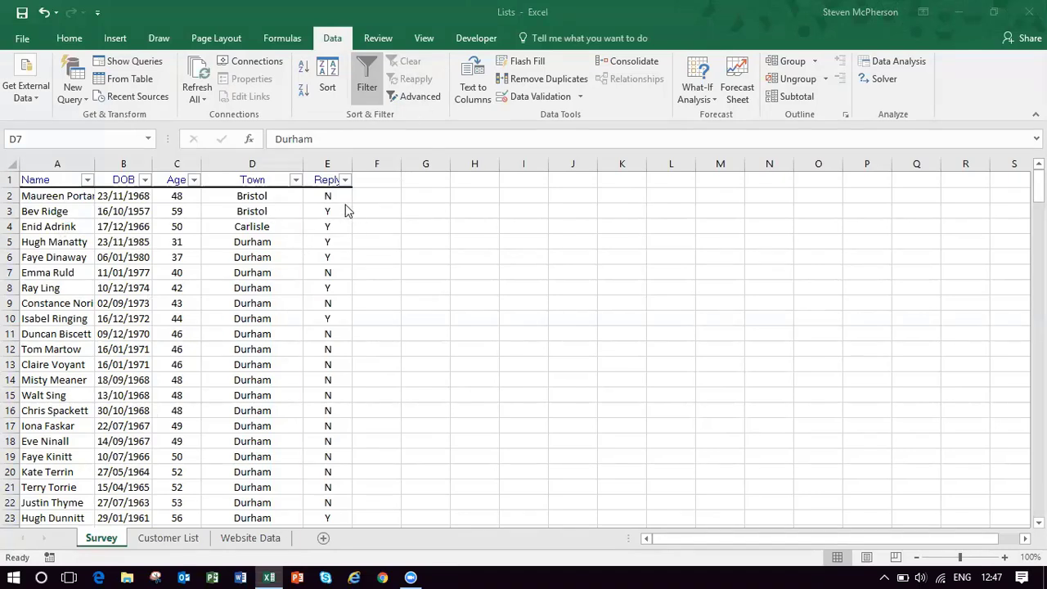
Step: Fill the Reply cells E3:E6 with green and cell E7 with red
left_click_drag(329, 211, 336, 254)
left_click(72, 41)
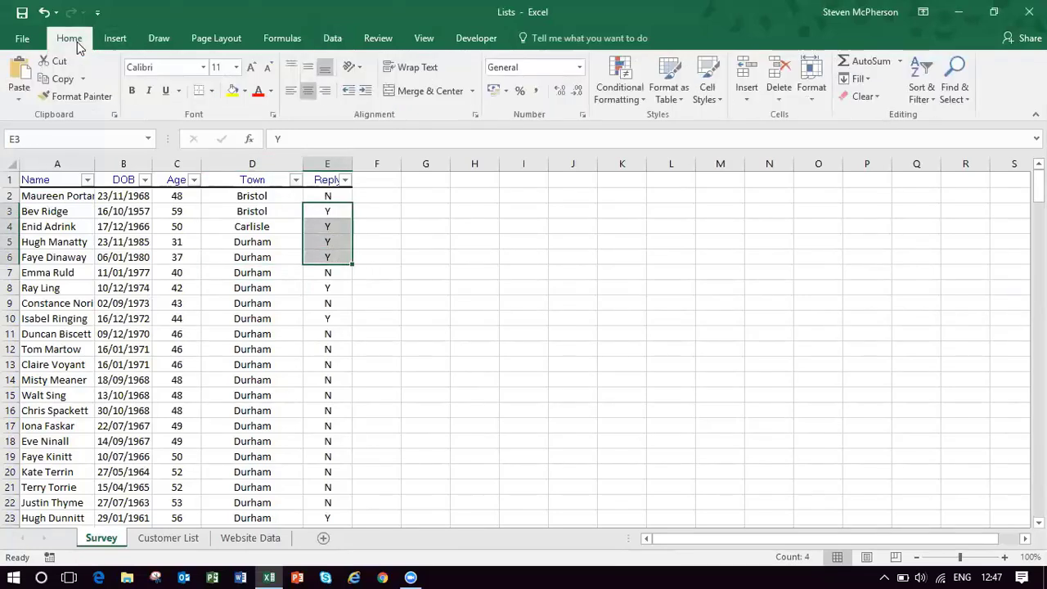
left_click(245, 90)
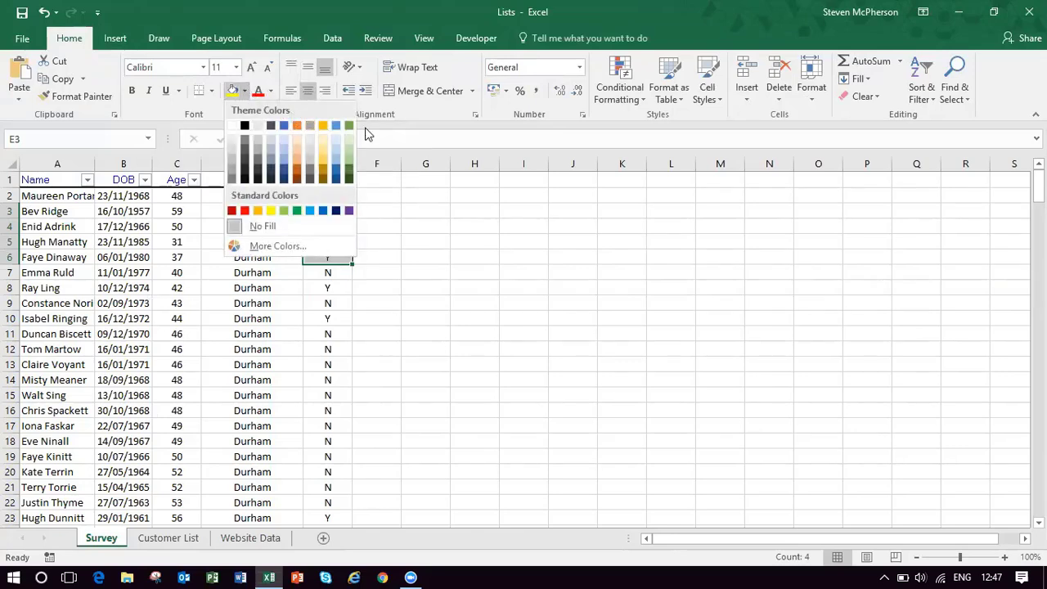
left_click(349, 127)
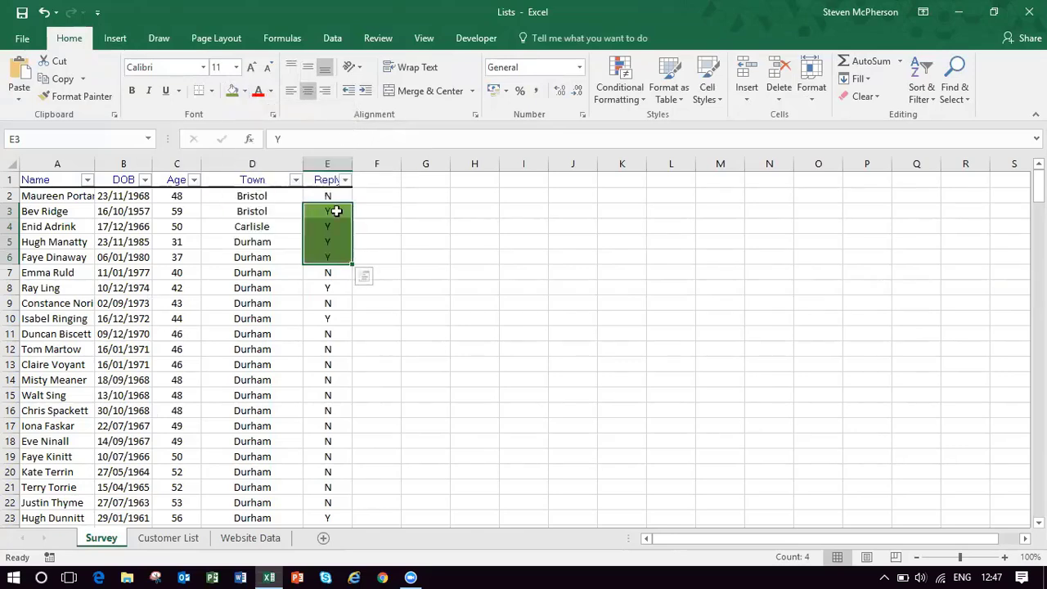
left_click(336, 274)
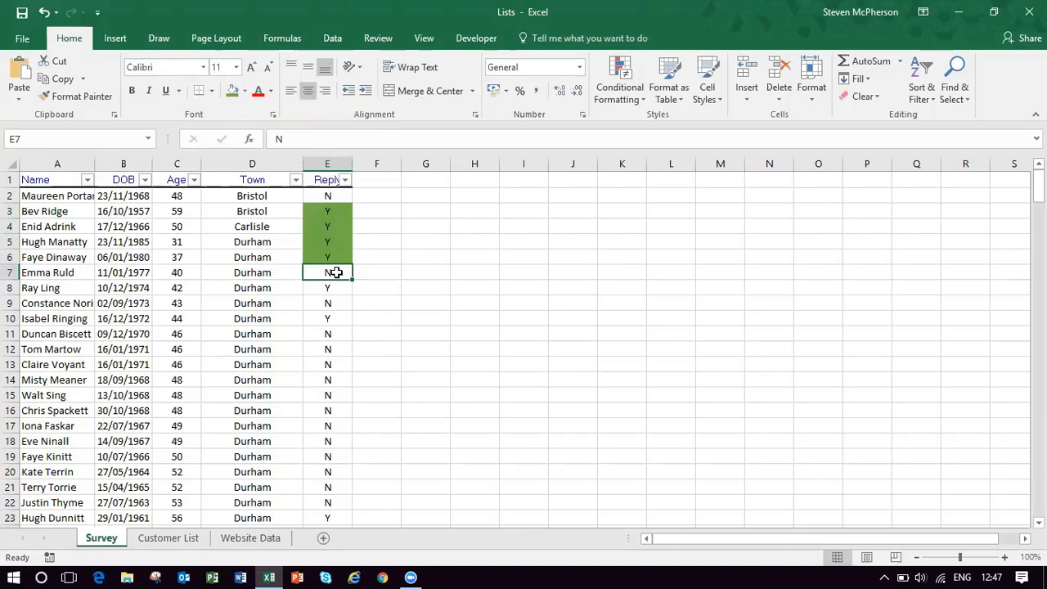
left_click(243, 92)
left_click(242, 211)
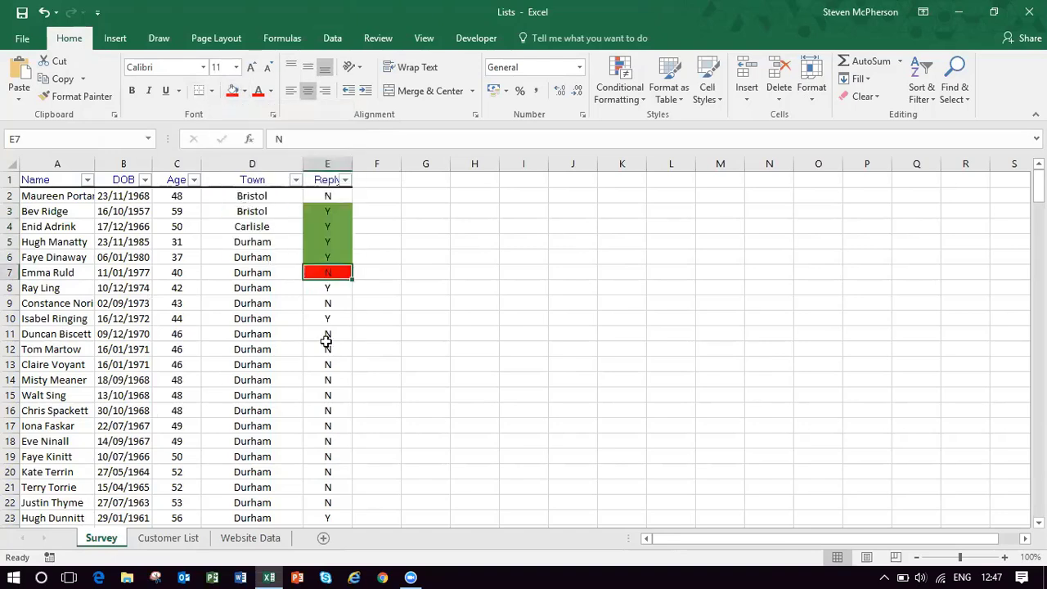
Step: Sort the survey list by cell color in the Reply column, with the green cells on top
left_click(327, 347)
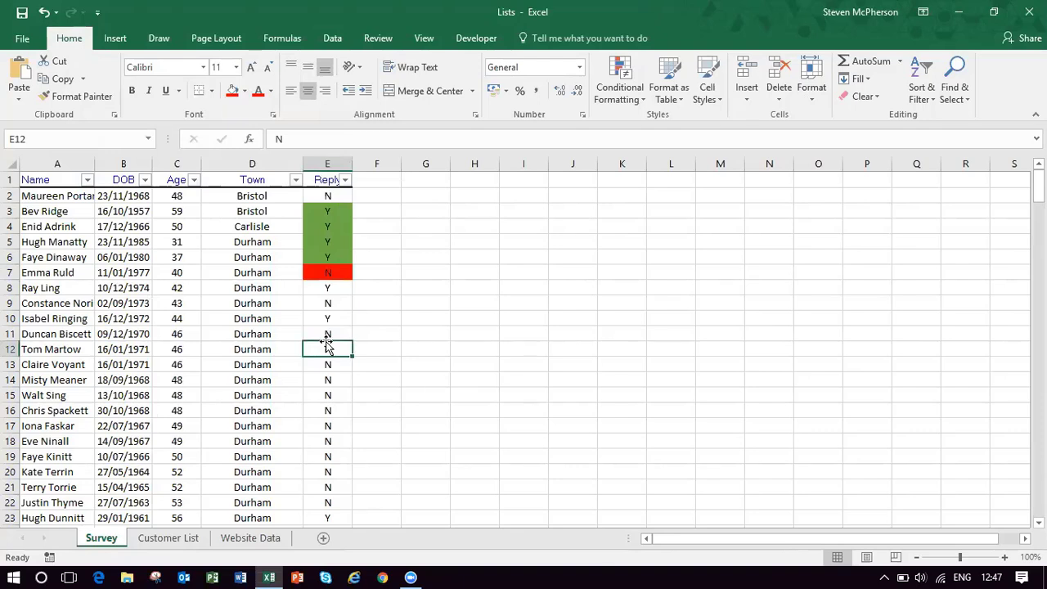
left_click(334, 38)
left_click(344, 180)
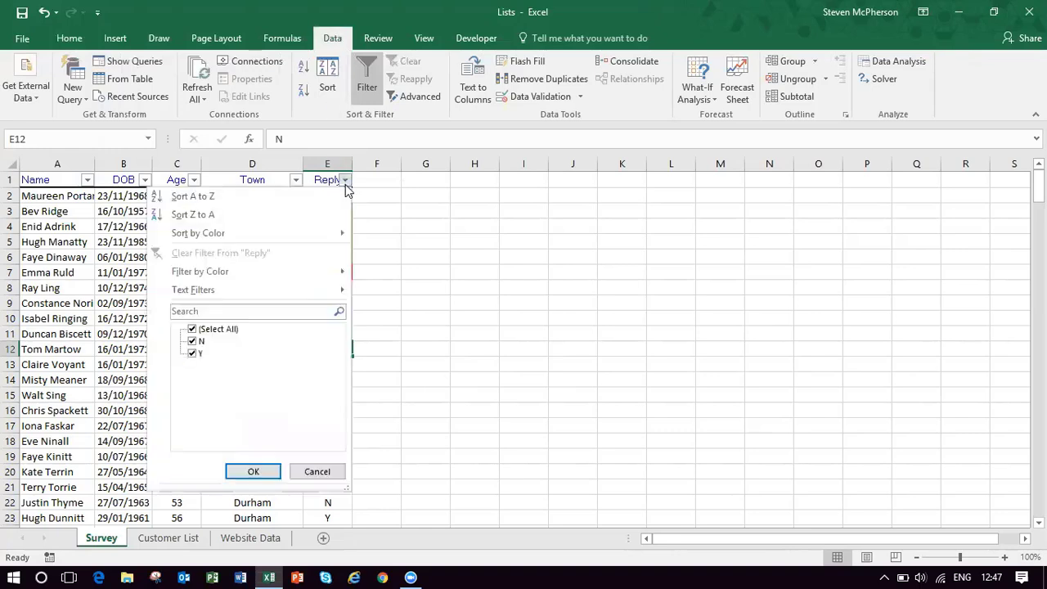
Step: Filter the Reply column by the red cell color, and clear the filter
mouse_move(279, 272)
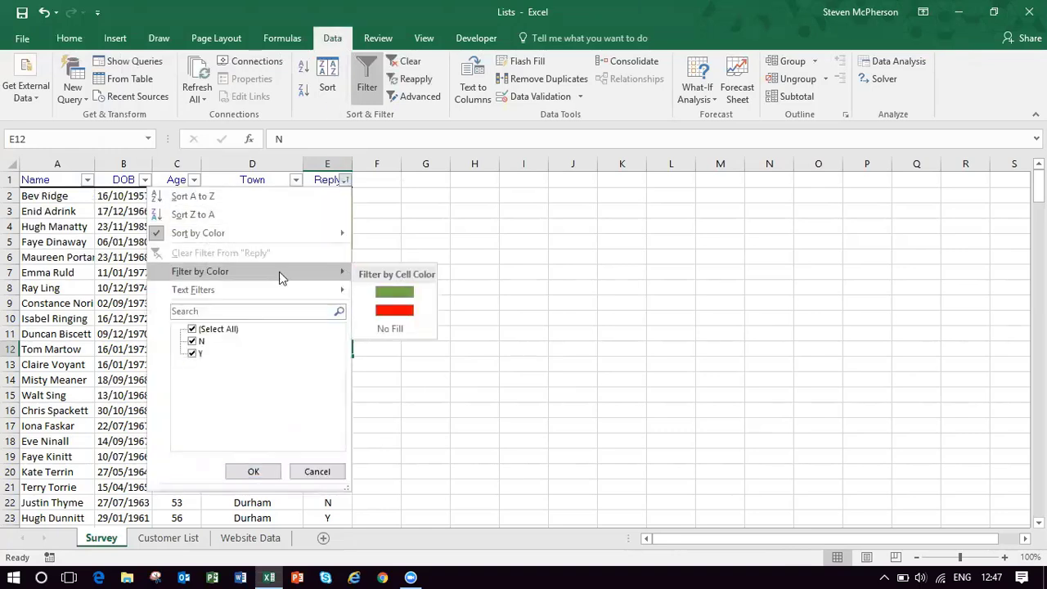
left_click(395, 311)
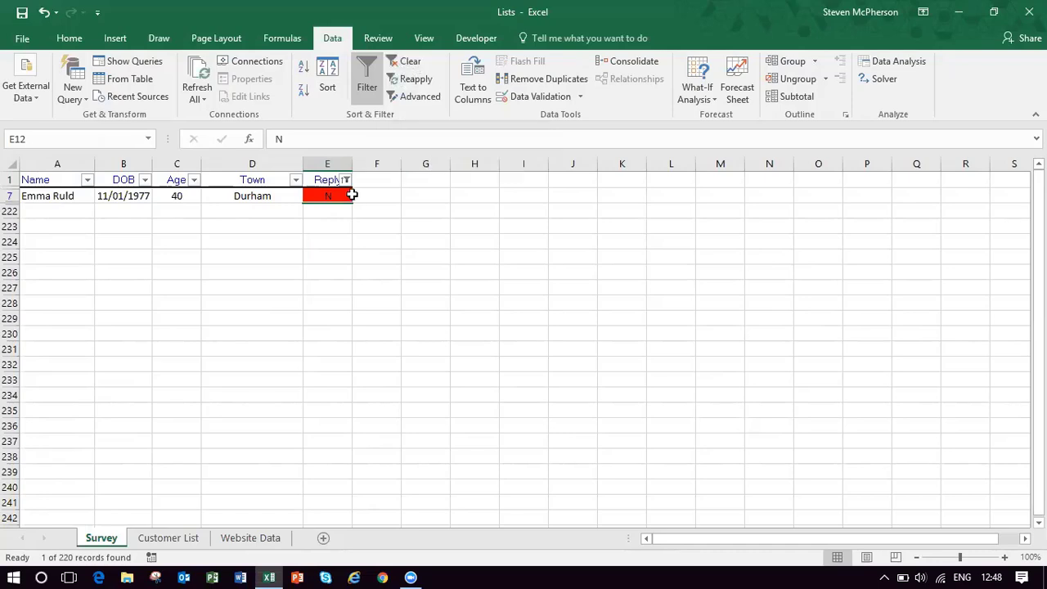
left_click(408, 62)
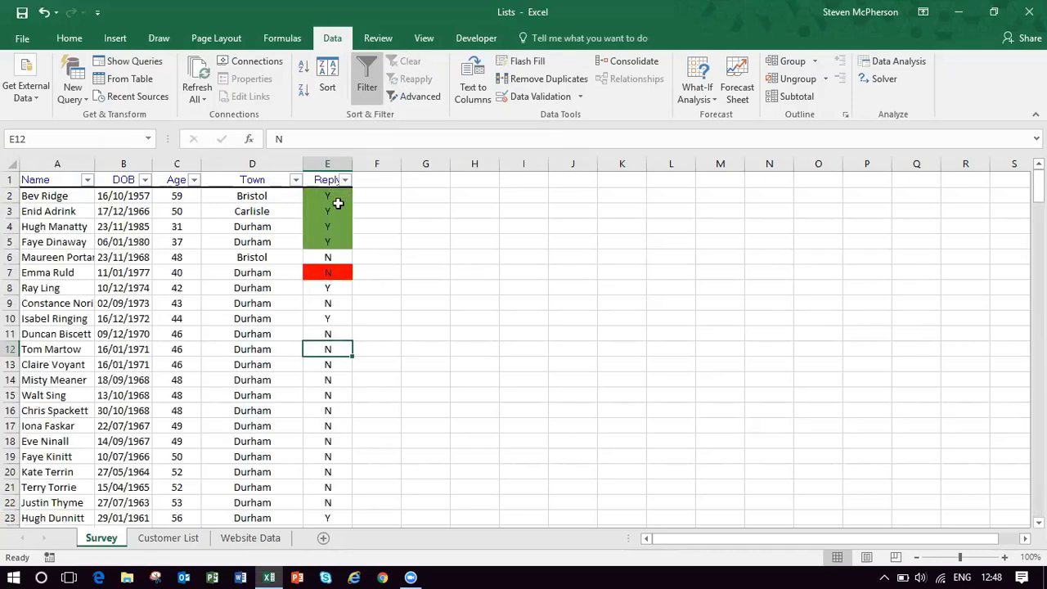
Step: Clear the formatting of the Reply cells E2:E7 and center their text horizontally again
left_click_drag(337, 196, 334, 273)
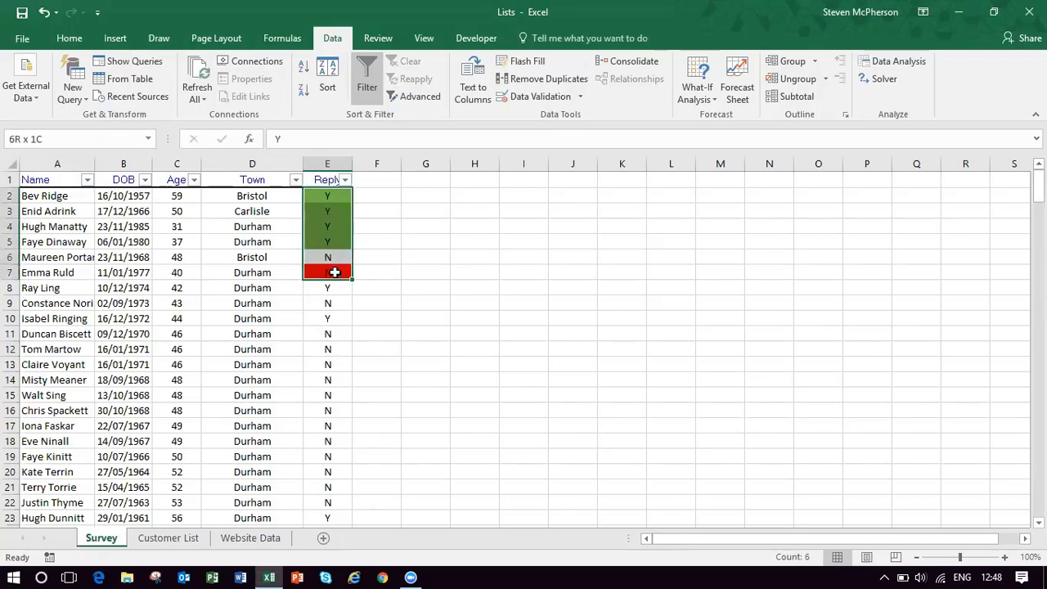
left_click(78, 37)
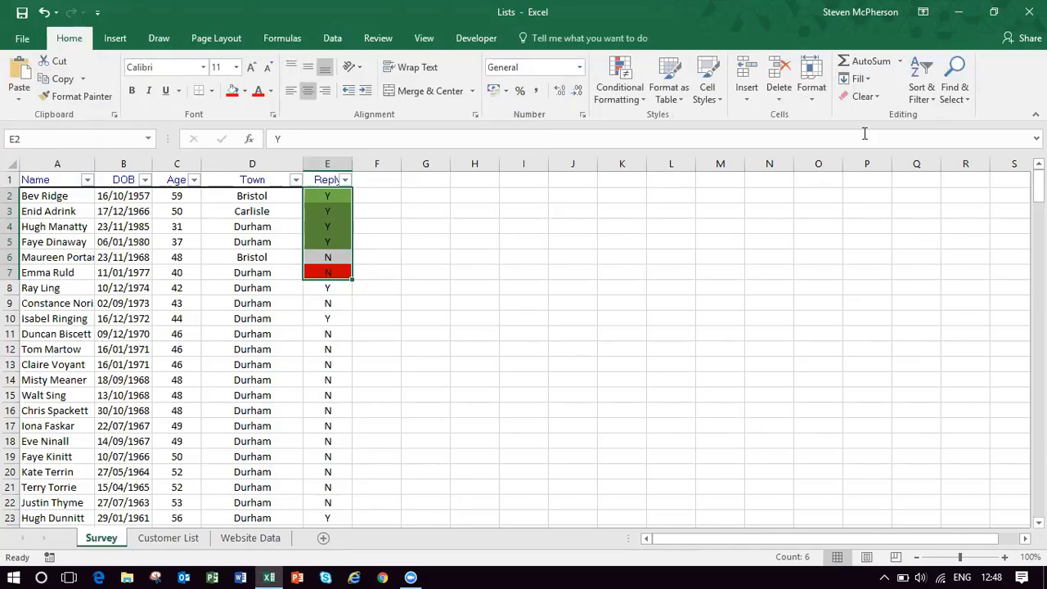
left_click(872, 97)
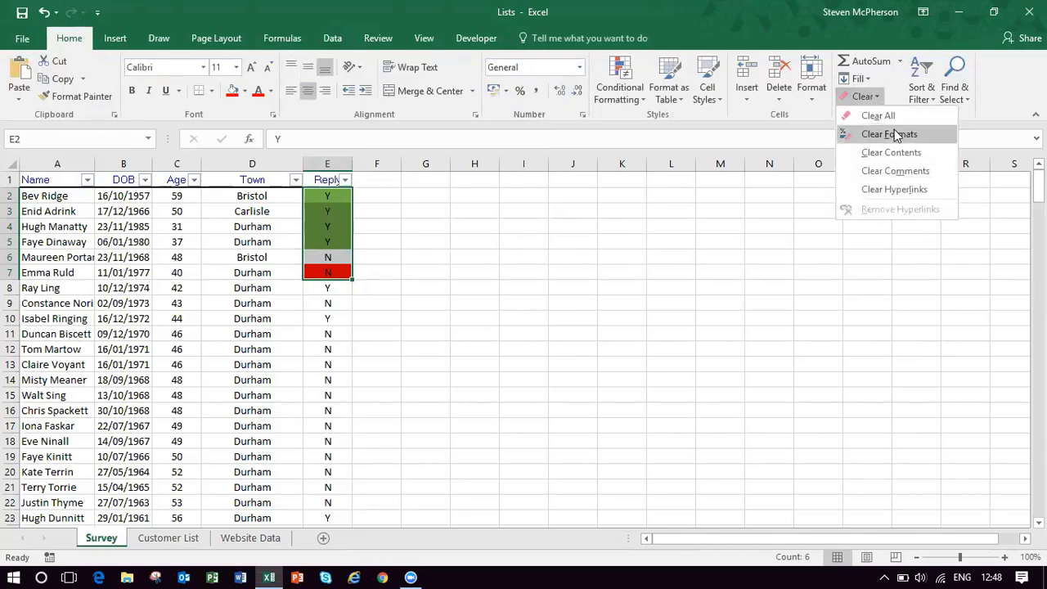
left_click(898, 136)
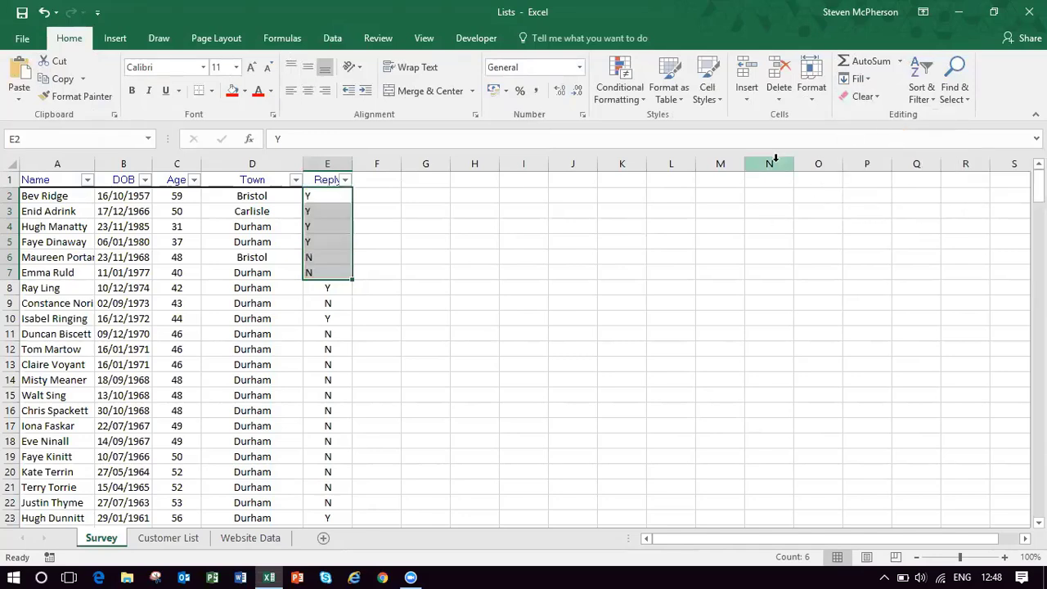
left_click(308, 90)
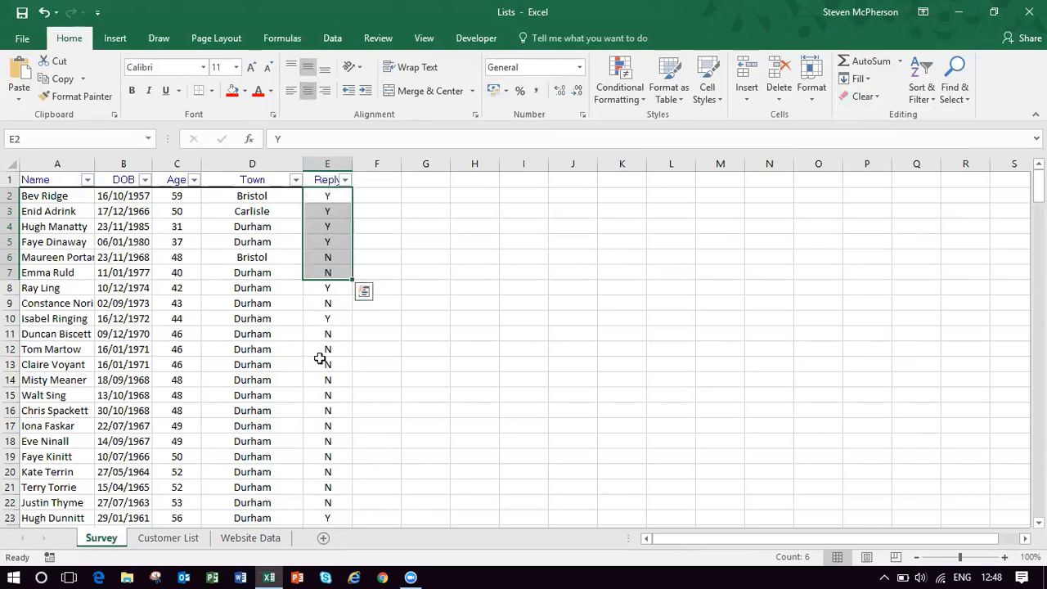
left_click(325, 364)
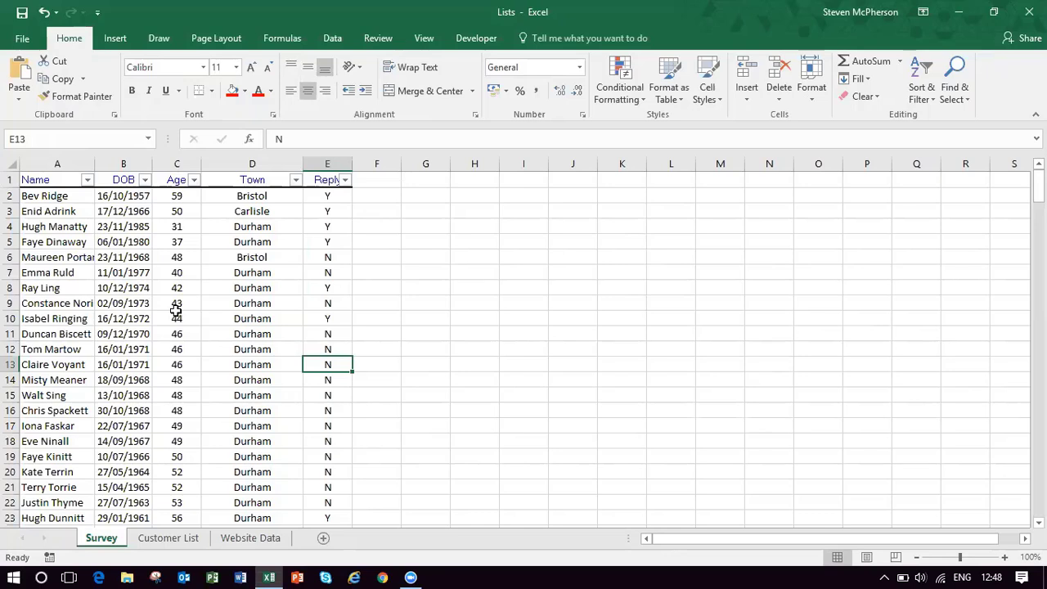
Step: Turn off the column filters on the survey list
left_click(222, 261)
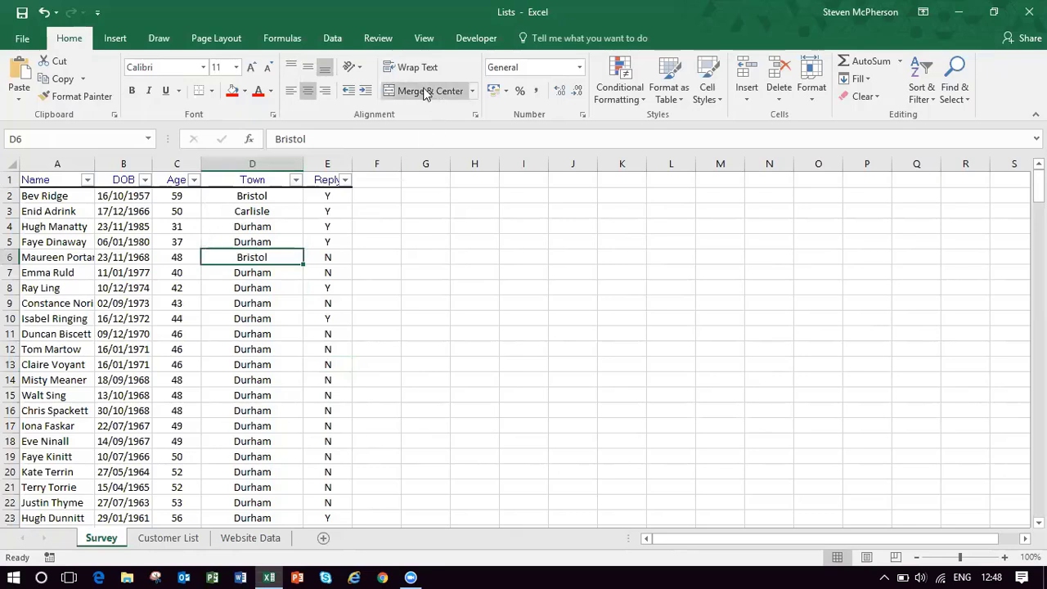
left_click(329, 36)
left_click(368, 70)
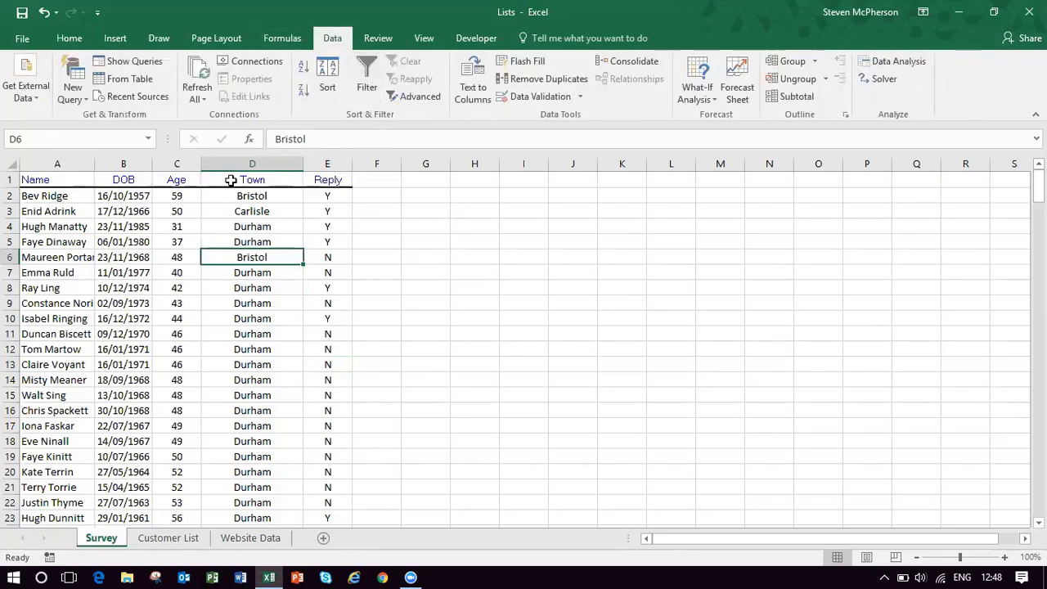
left_click(147, 270)
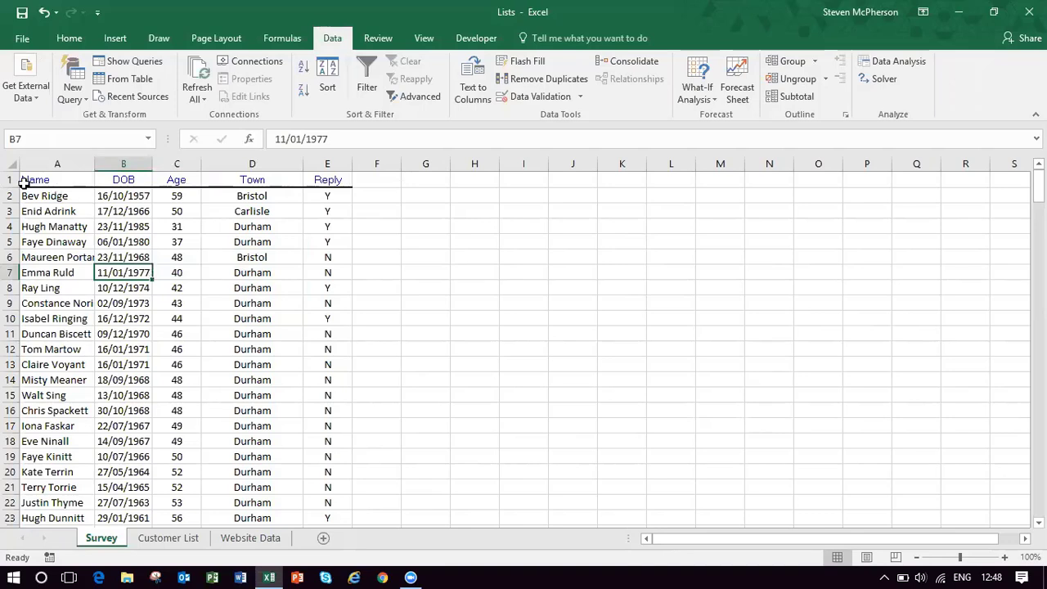
Step: Insert five blank rows above the header row of the survey list
left_click_drag(12, 179, 11, 242)
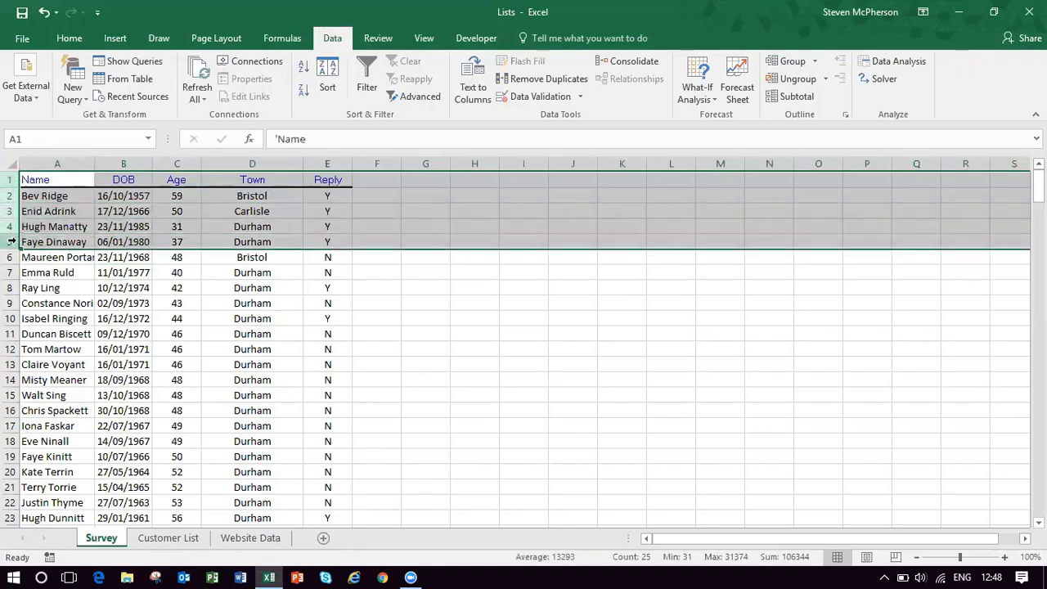
right_click(11, 196)
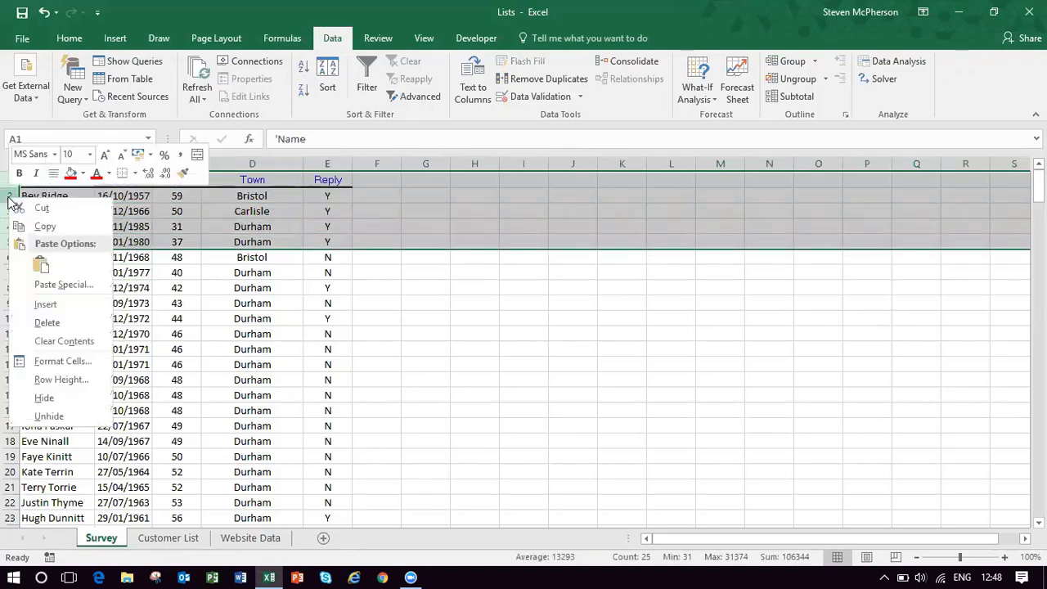
left_click(63, 304)
left_click(209, 334)
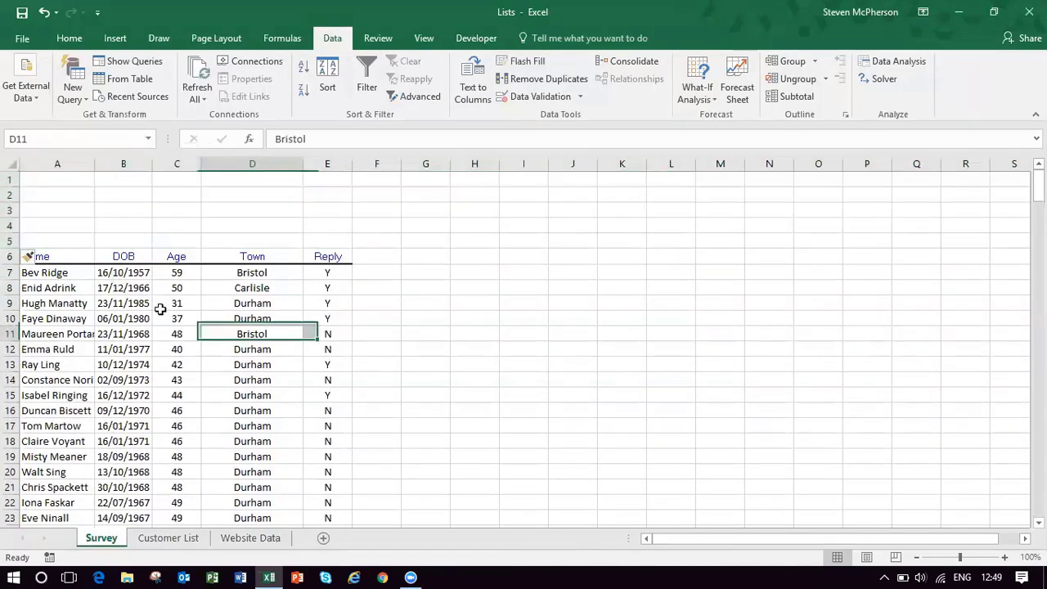
Step: Copy the list headers A6:E6 into row 1, starting at A1, to head a criteria area
left_click_drag(67, 257, 311, 256)
right_click(284, 260)
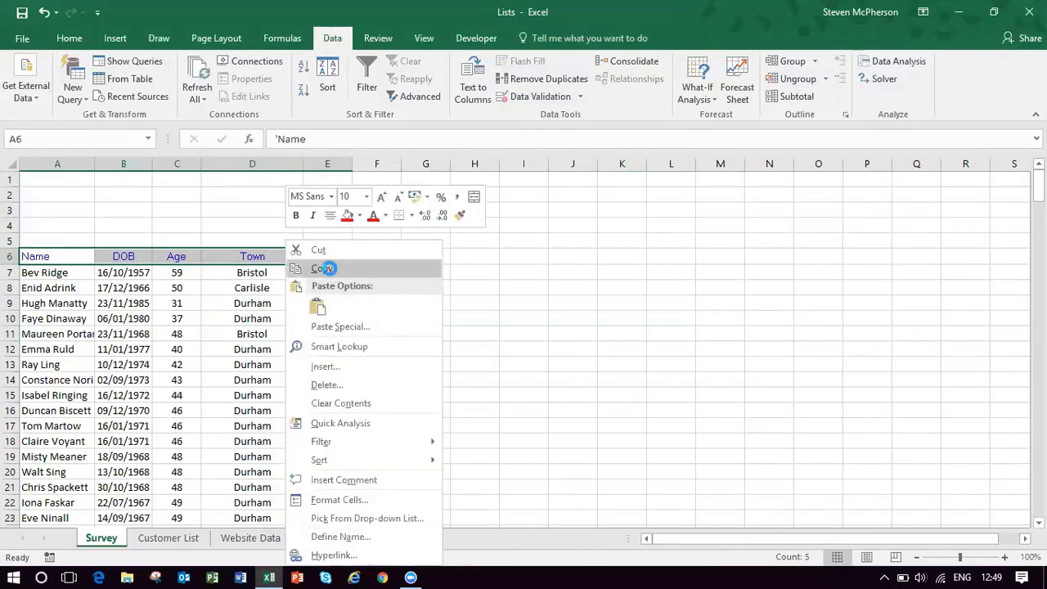
left_click(321, 267)
right_click(49, 181)
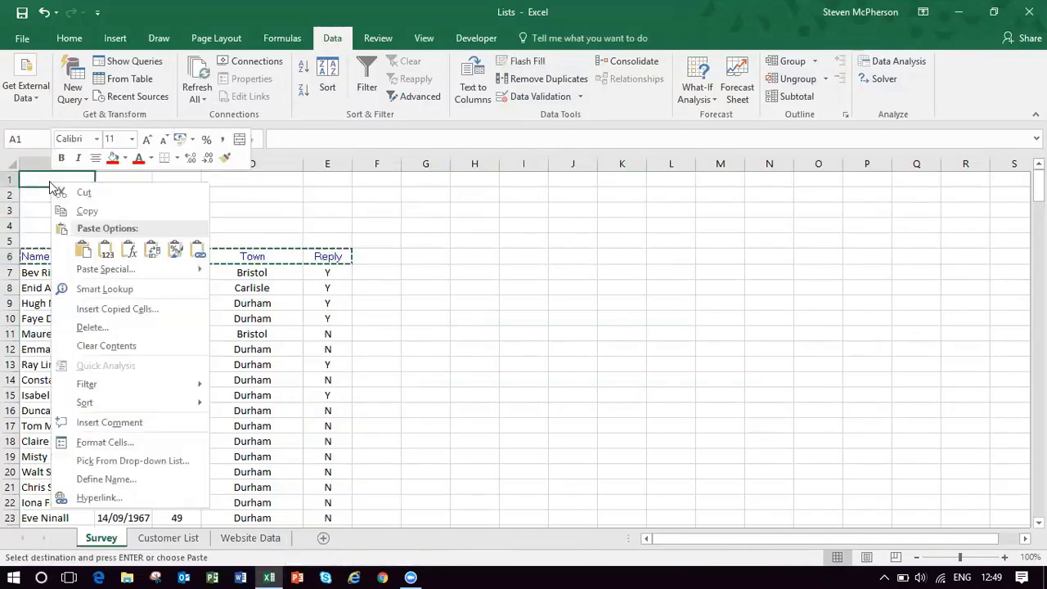
left_click(83, 246)
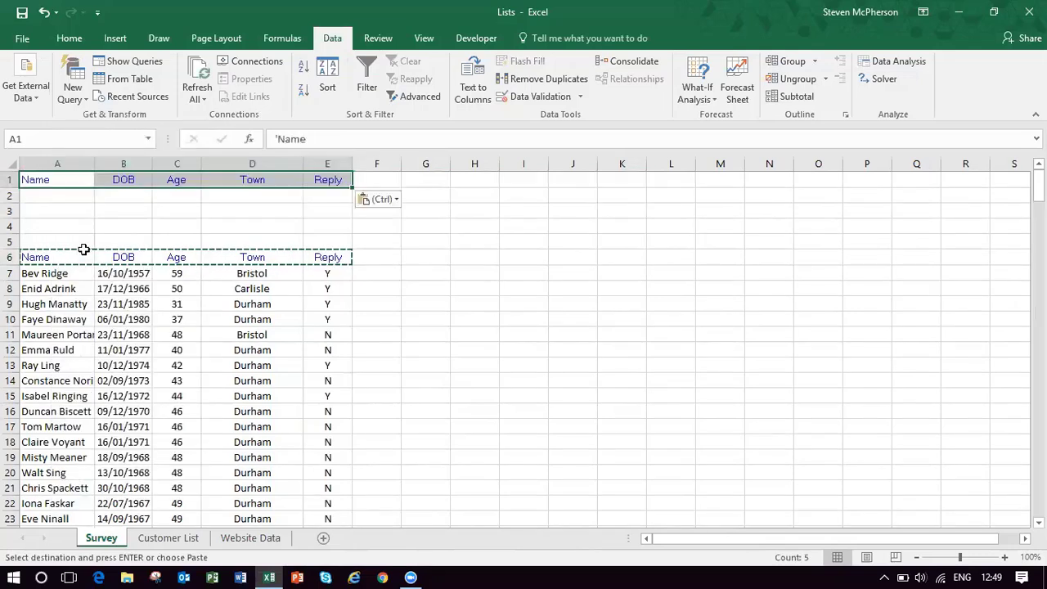
key("Escape")
left_click(148, 302)
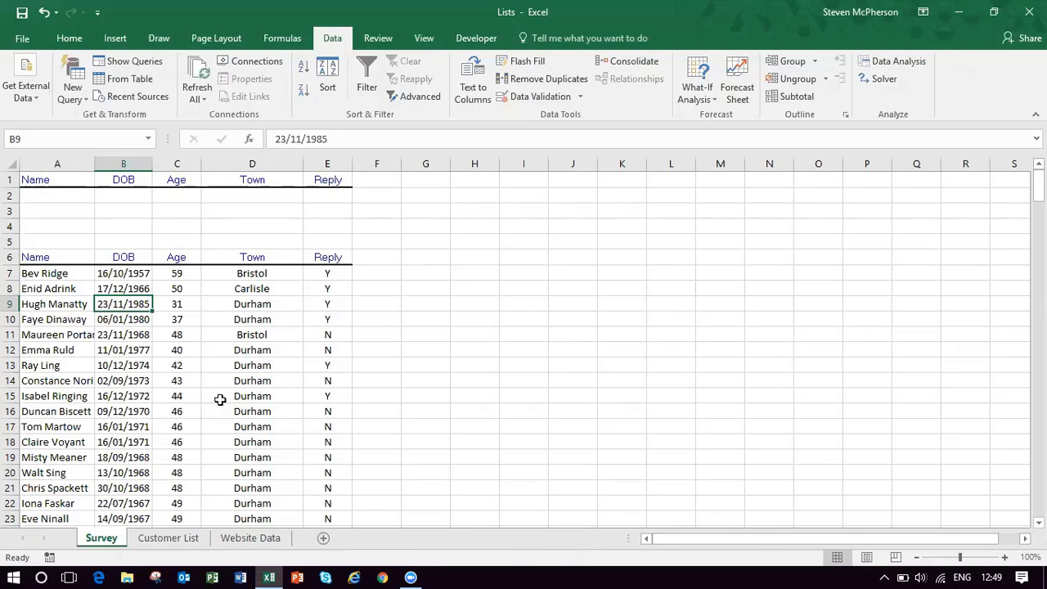
left_click(75, 196)
left_click(124, 195)
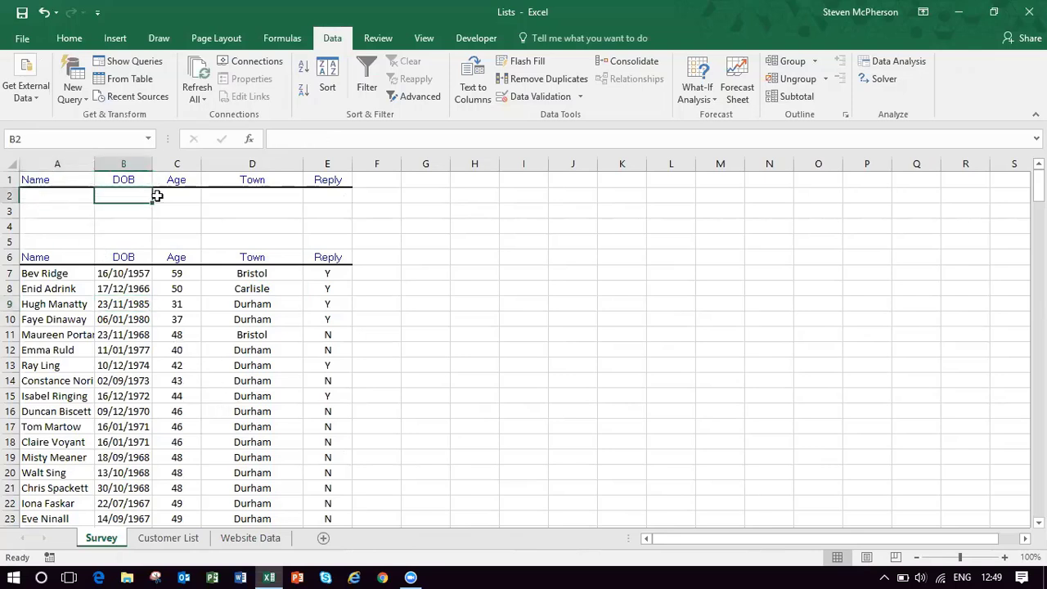
left_click(176, 196)
left_click(246, 197)
left_click(325, 193)
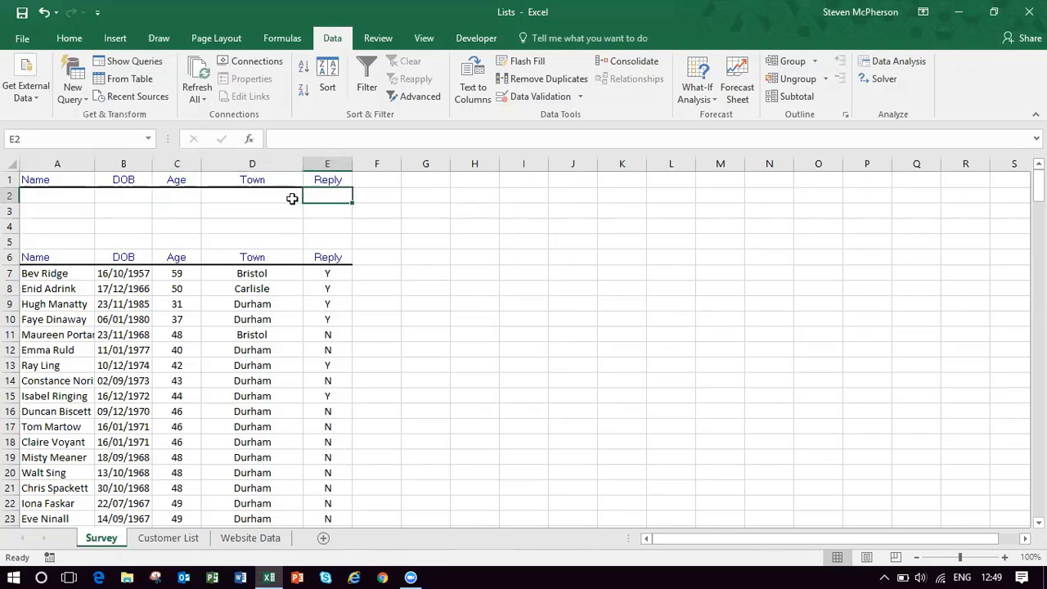
Step: Enter the filter criteria in row 2: <40 under Age, Newcastle under Town and Y under Reply
left_click(177, 194)
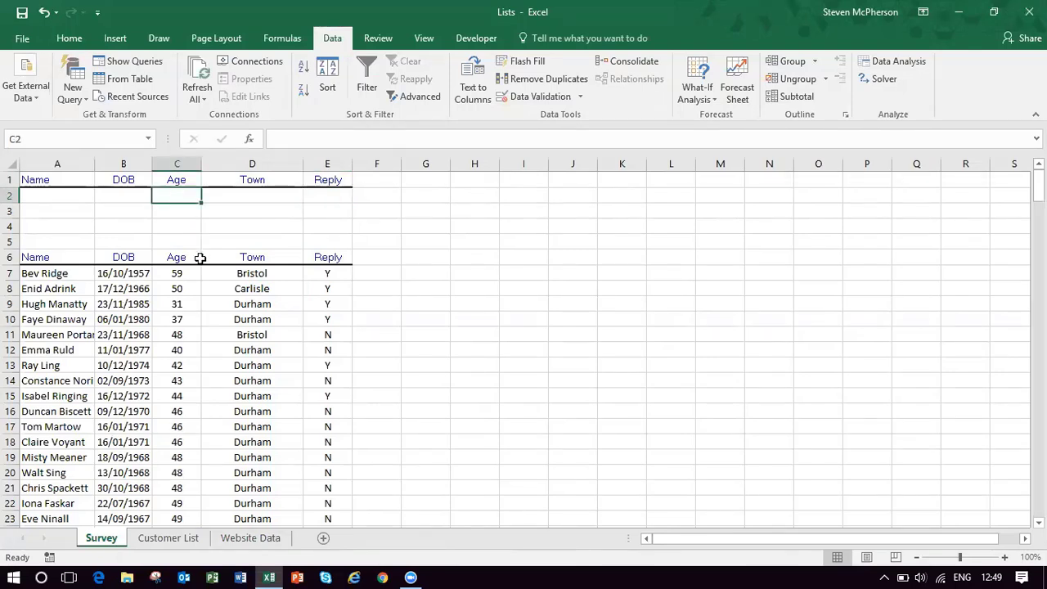
type("<40")
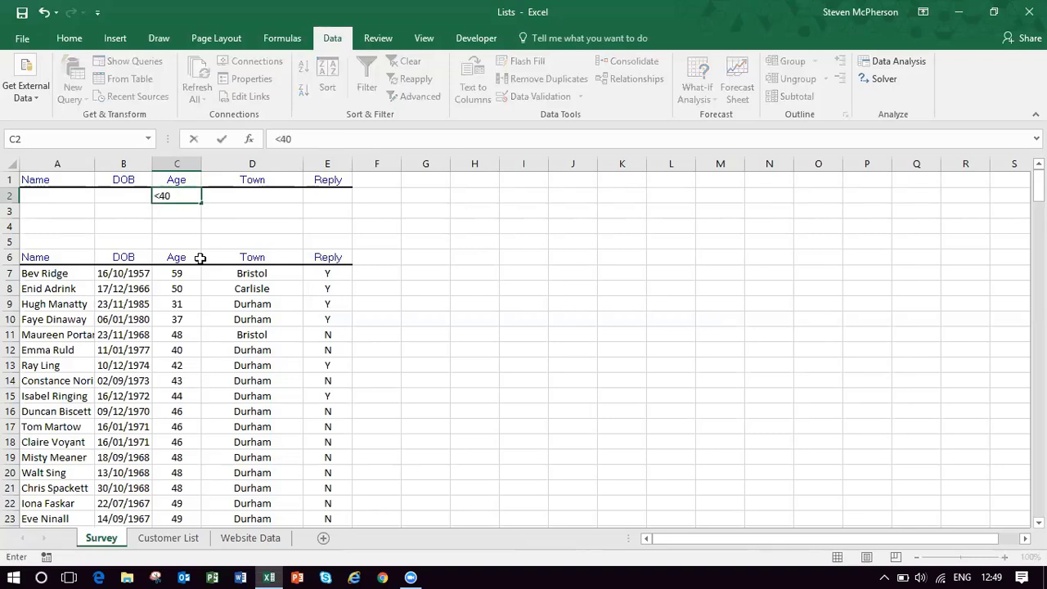
key("Tab")
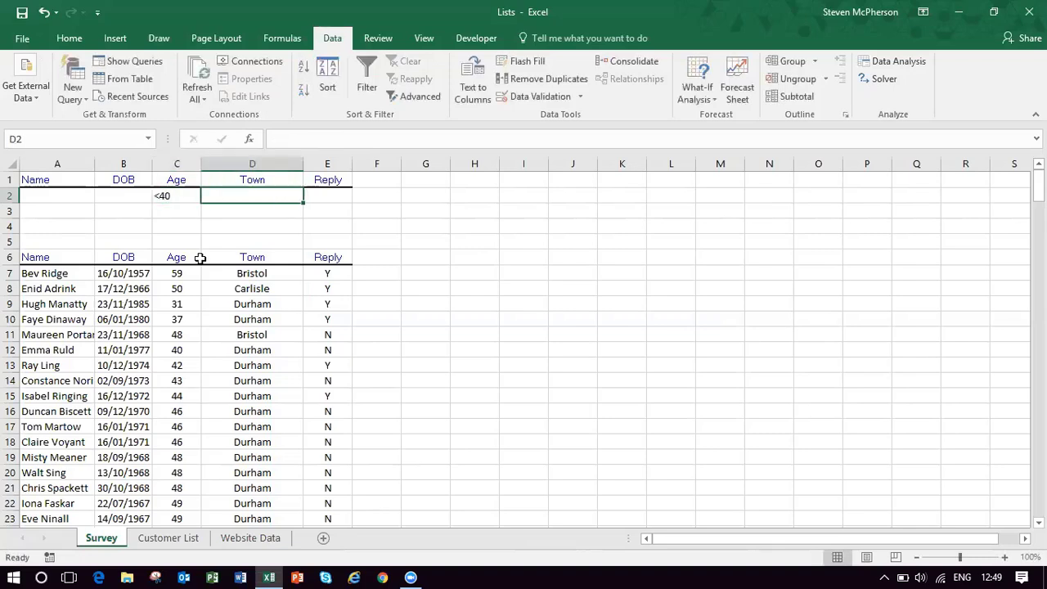
type("Ne")
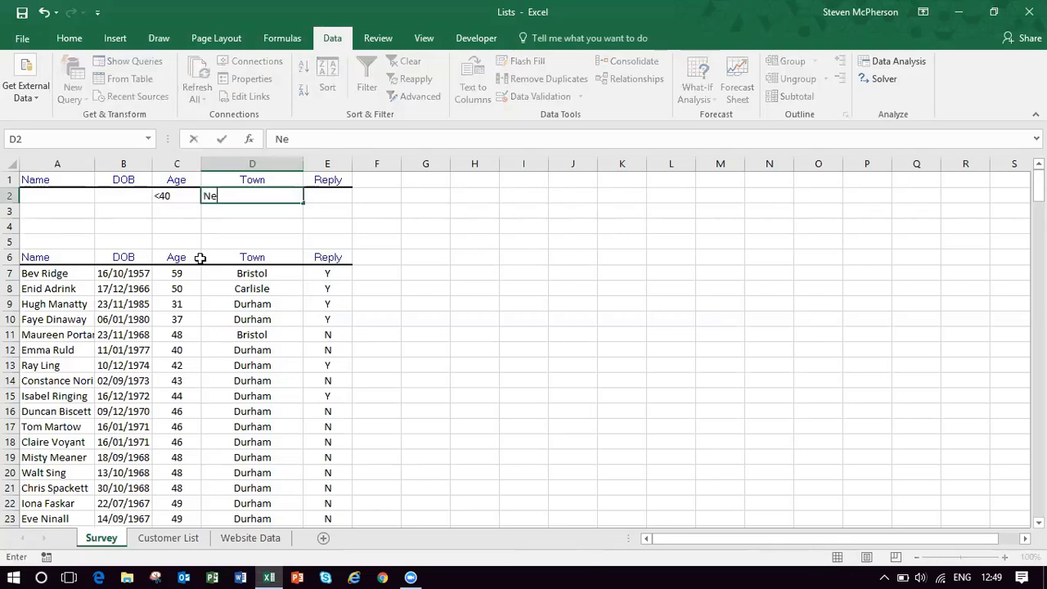
type("wcastle")
key("Tab")
type("Y")
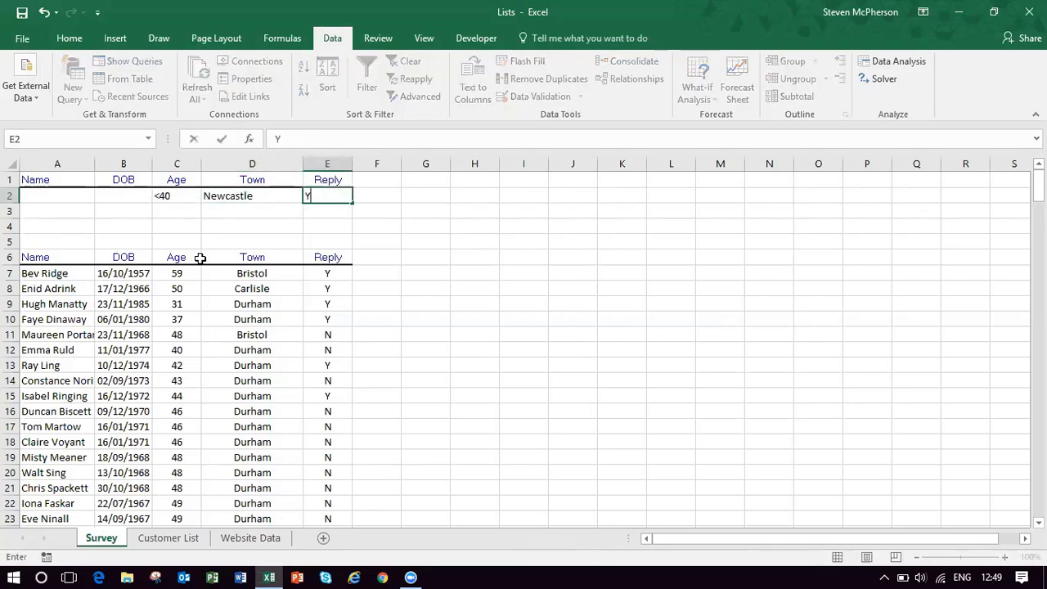
key("Return")
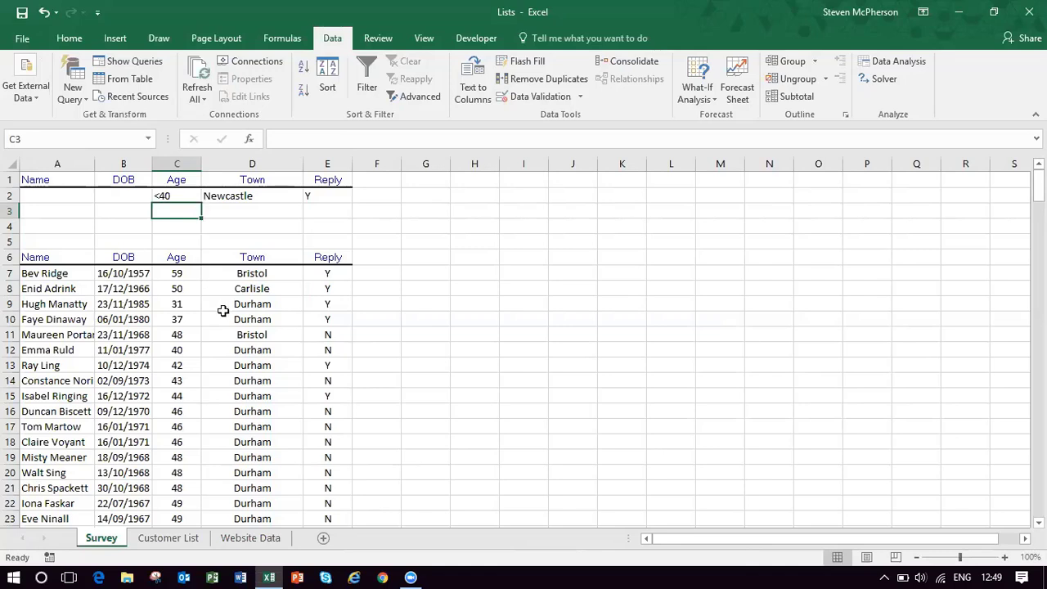
Step: Apply an in-place advanced filter to the list A6:E226 using A1:E2 as the criteria range
left_click(249, 303)
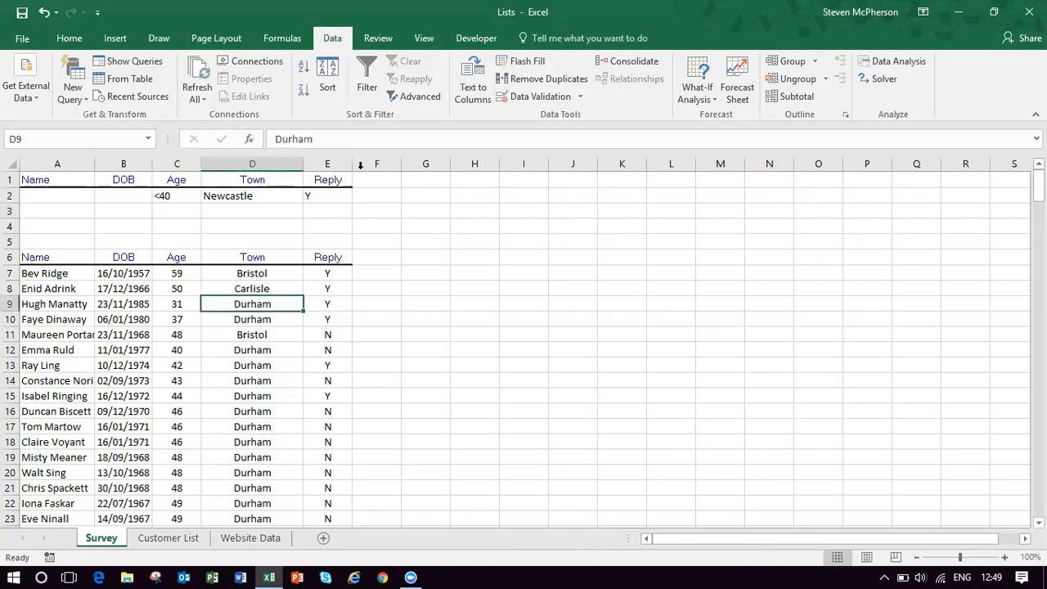
left_click(417, 97)
scroll(111, 278, "up", 2)
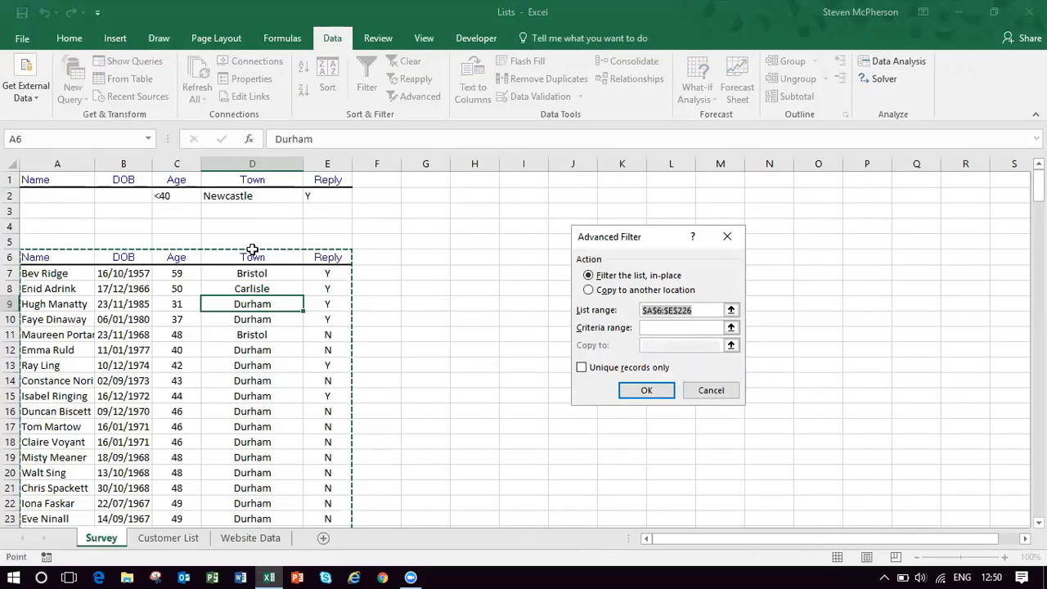
left_click(642, 329)
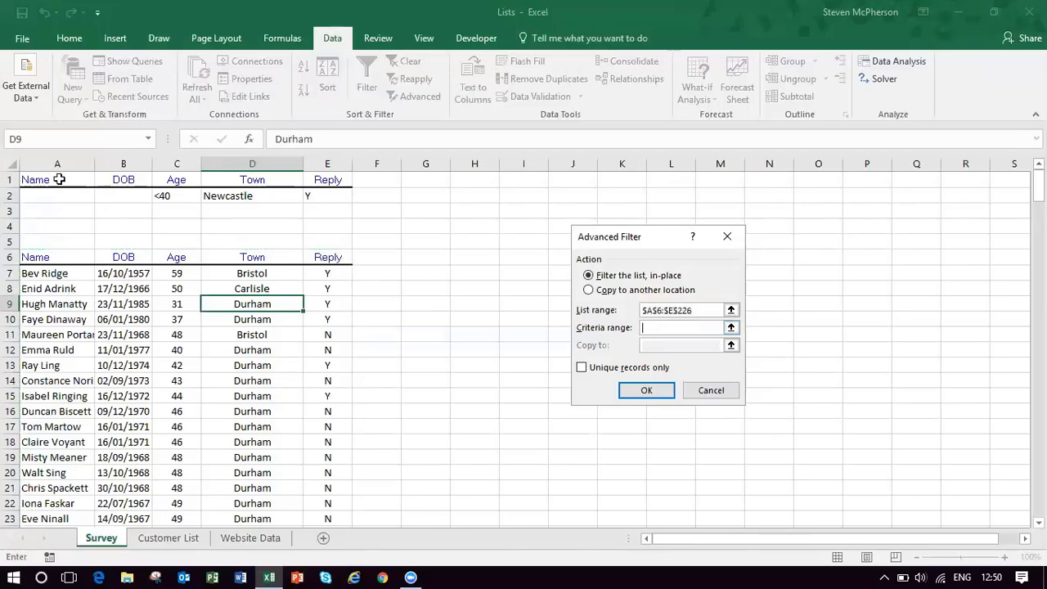
left_click(60, 178)
left_click_drag(60, 178, 328, 188)
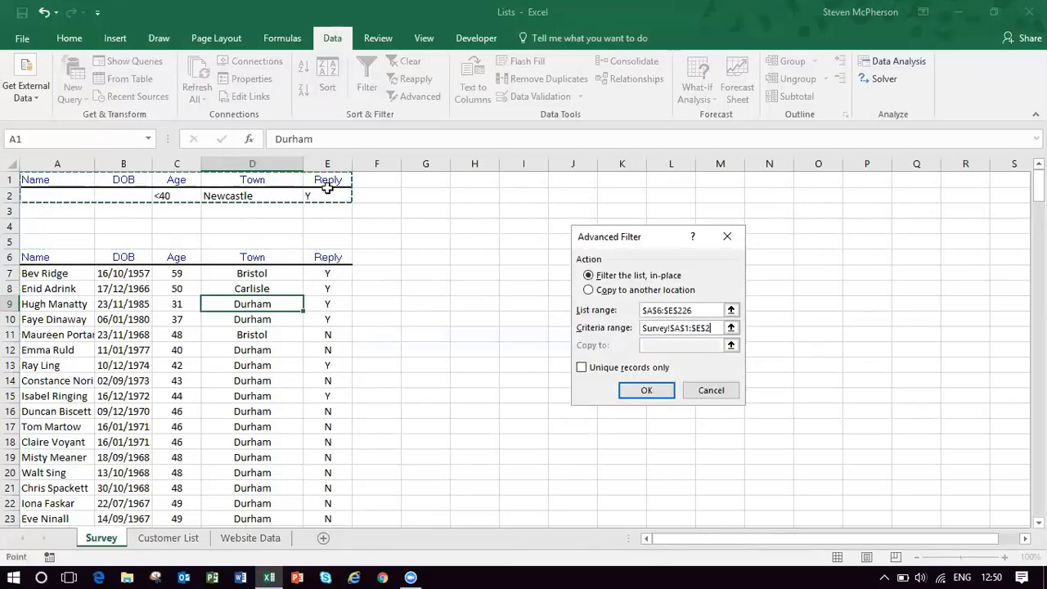
left_click(640, 389)
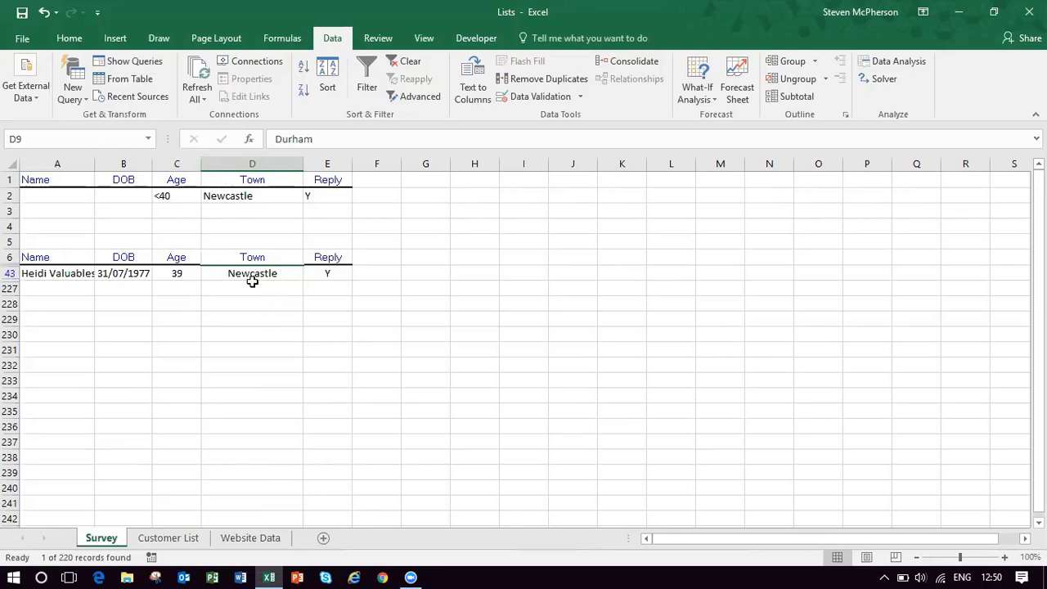
Step: Clear the advanced filter and delete the Age criterion in C2
left_click(413, 66)
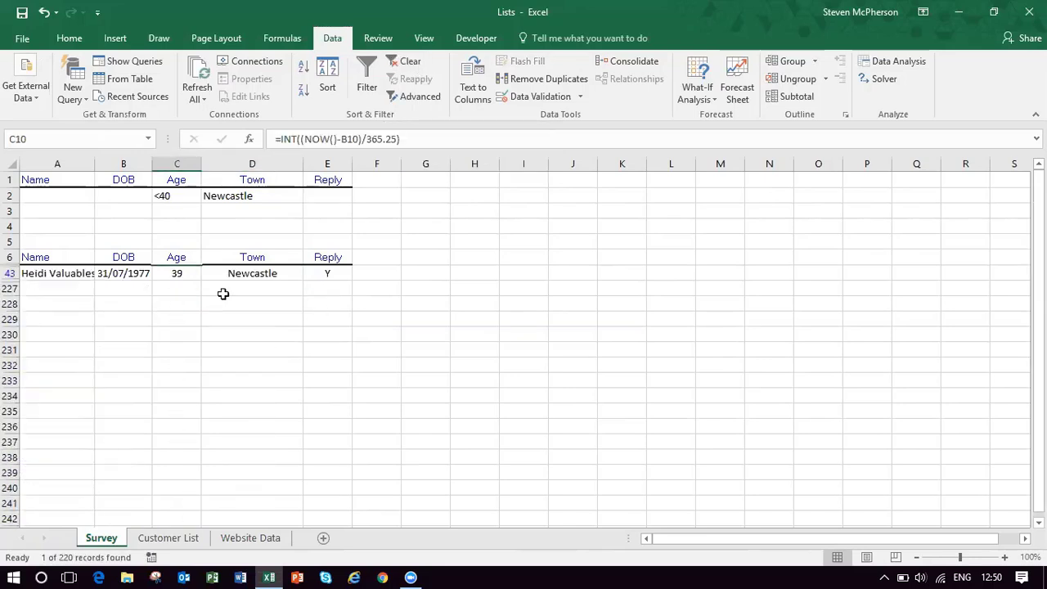
left_click(409, 64)
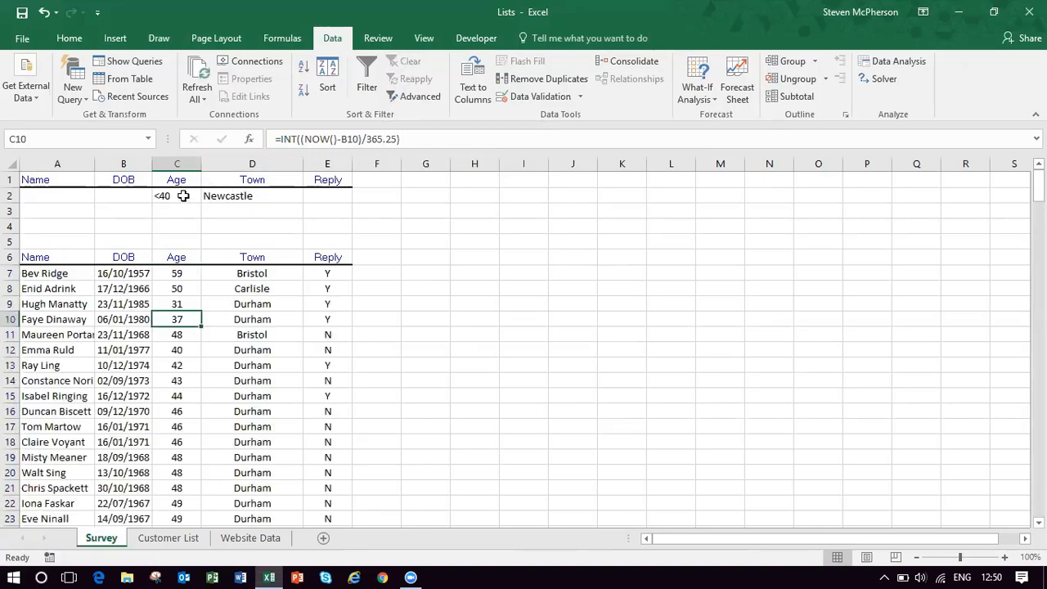
left_click(183, 196)
key("Delete")
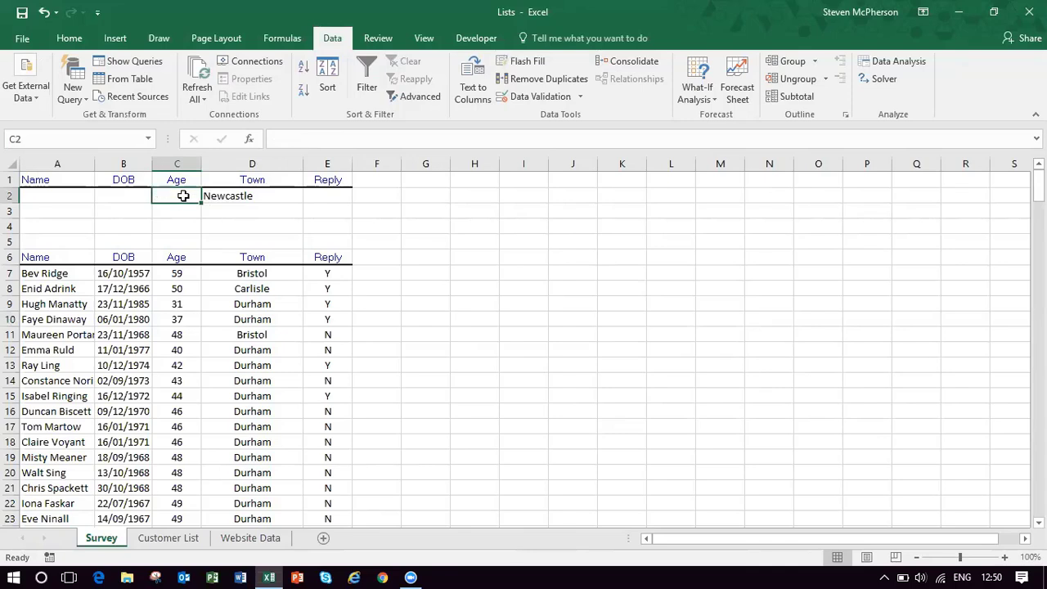
Step: Enter Y as the Reply criterion in E2
left_click(337, 195)
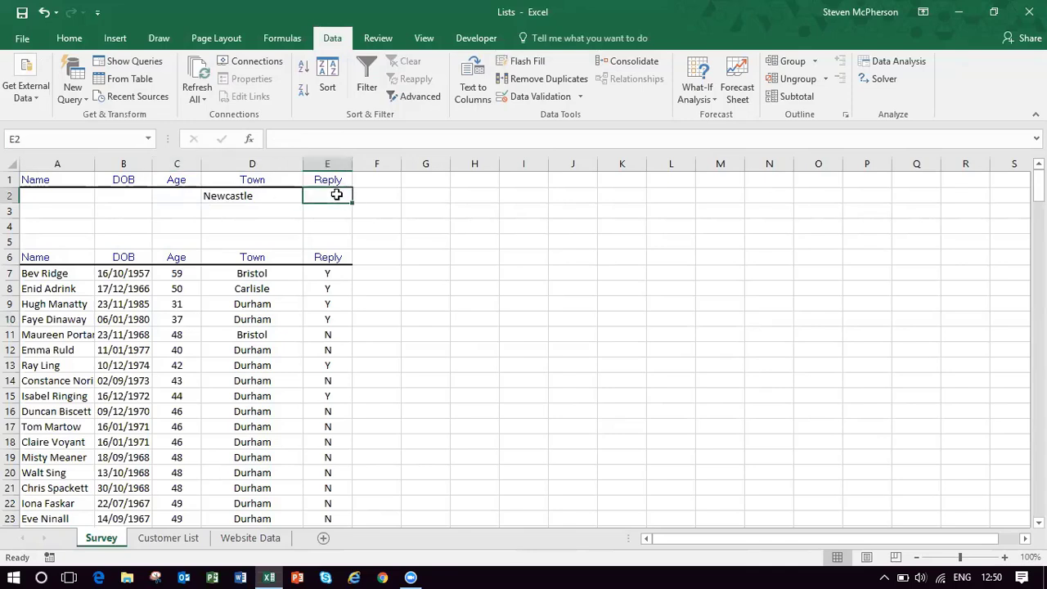
type("Y")
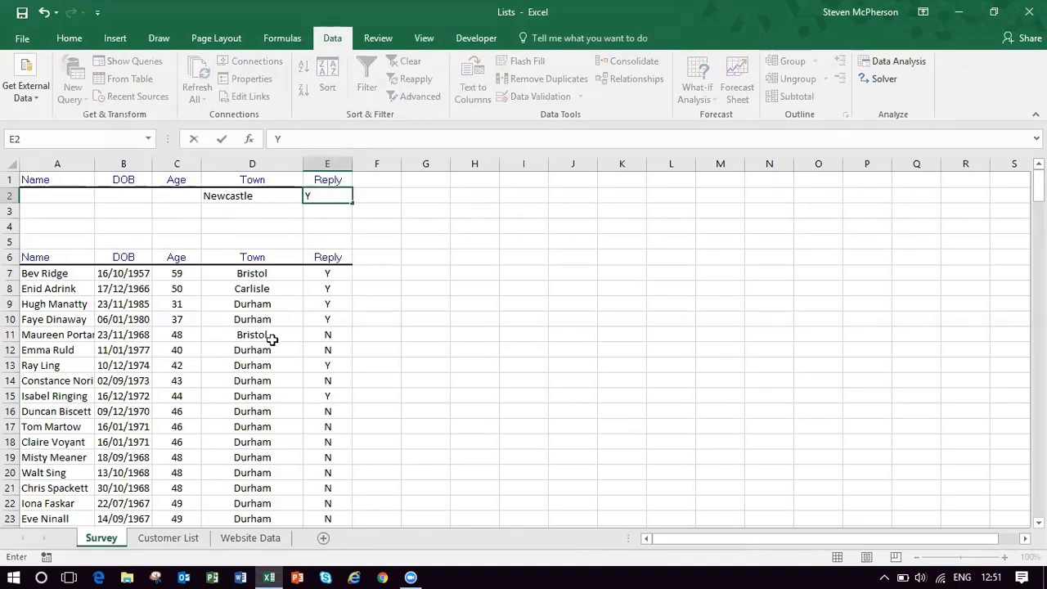
left_click(177, 359)
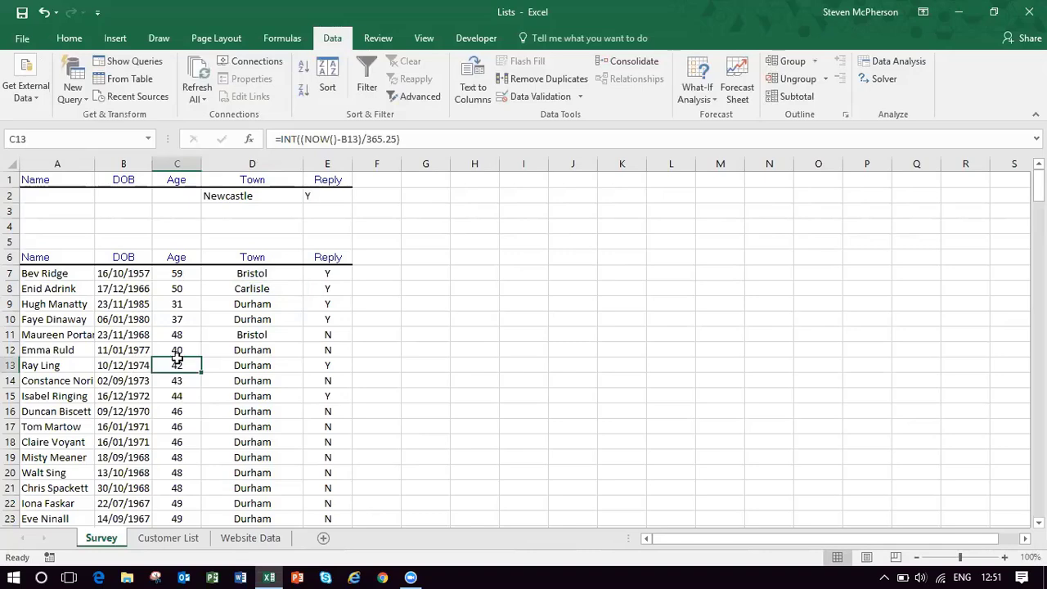
Step: Apply an advanced filter to A6:E226 with criteria range A1:E2, copying the matching records to another location starting at cell G231
left_click(427, 97)
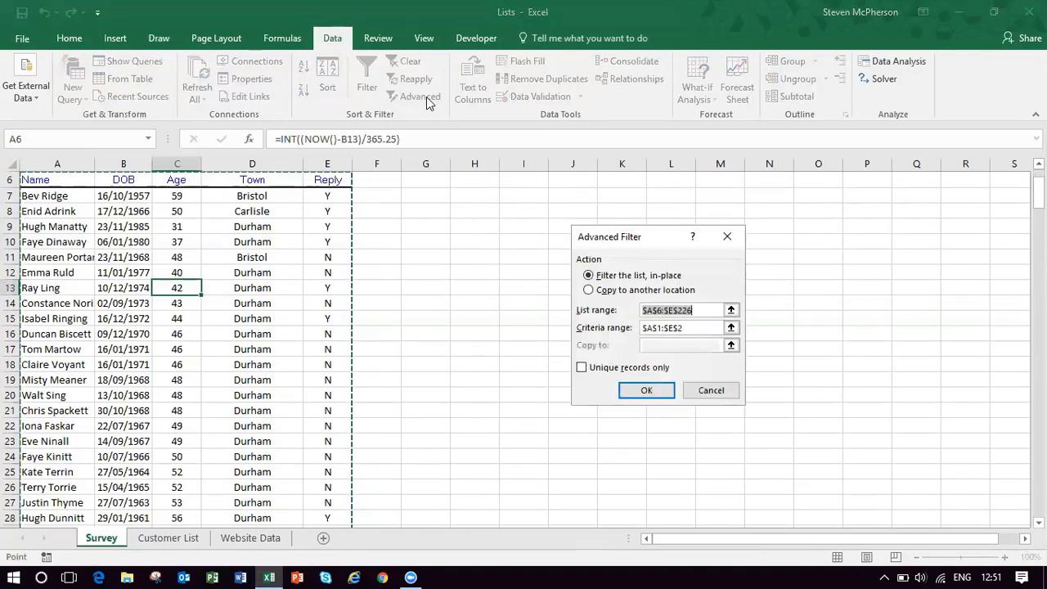
left_click(685, 328)
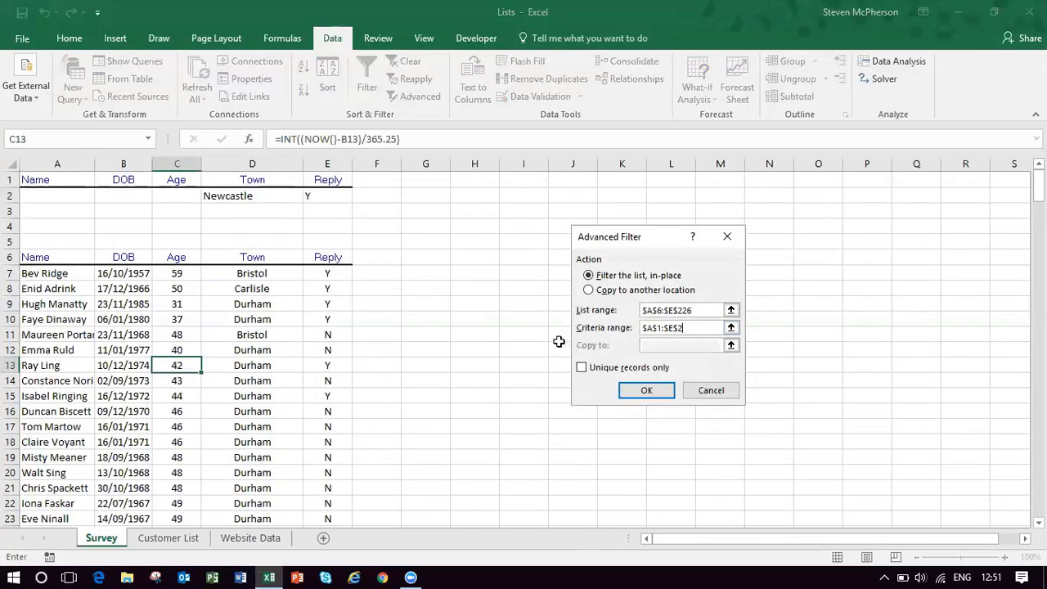
left_click(590, 291)
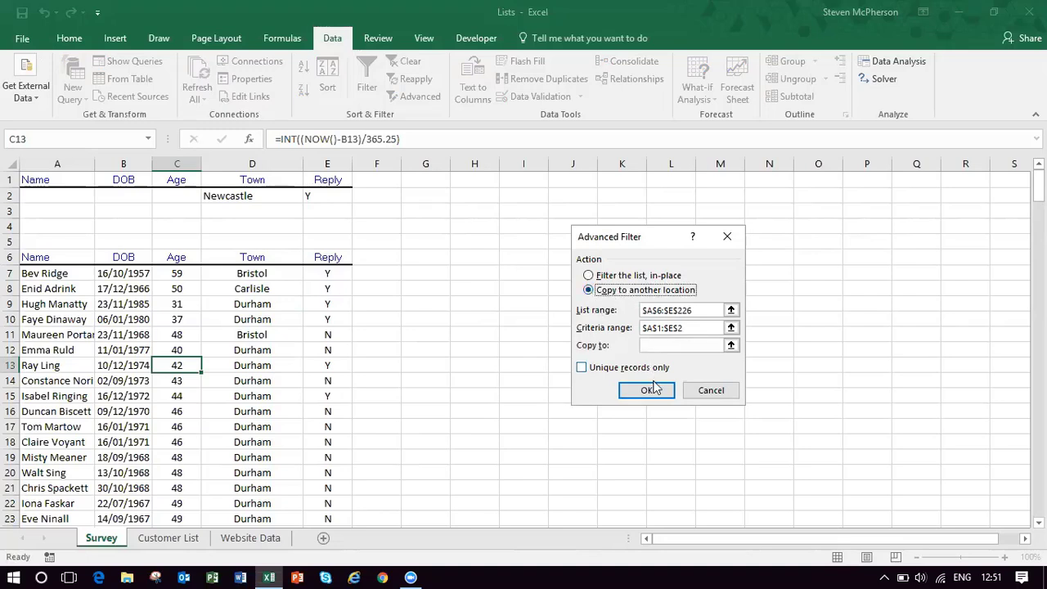
left_click(662, 346)
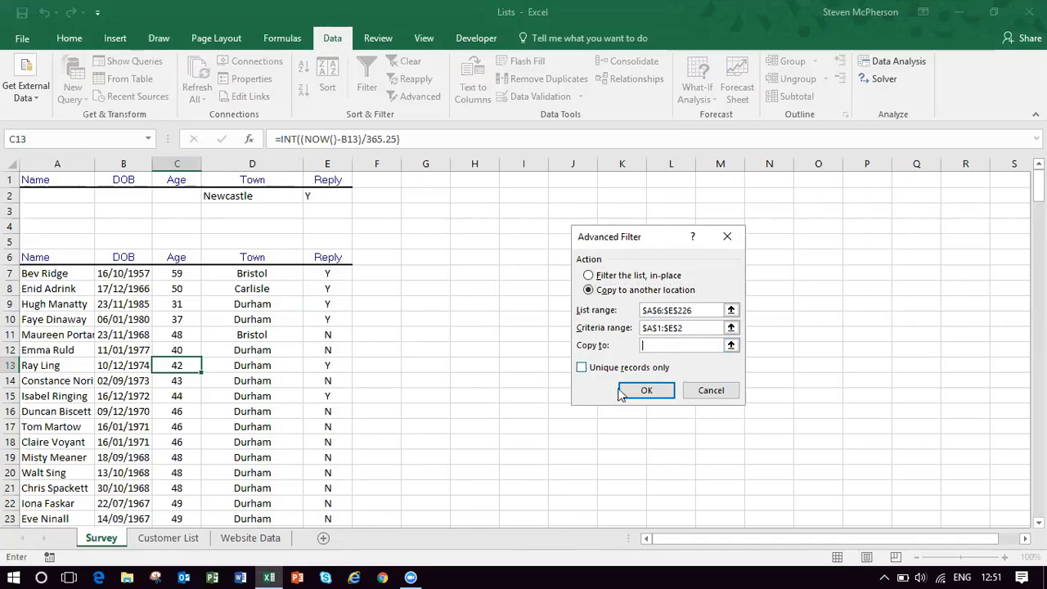
scroll(597, 427, "down", 9)
scroll(597, 427, "down", 20)
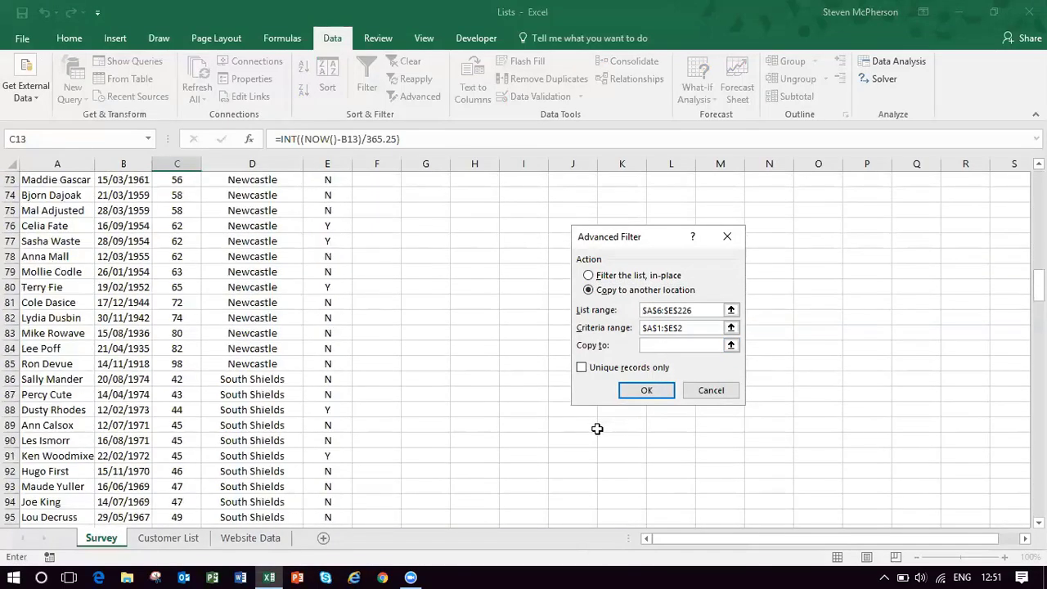
scroll(597, 428, "down", 20)
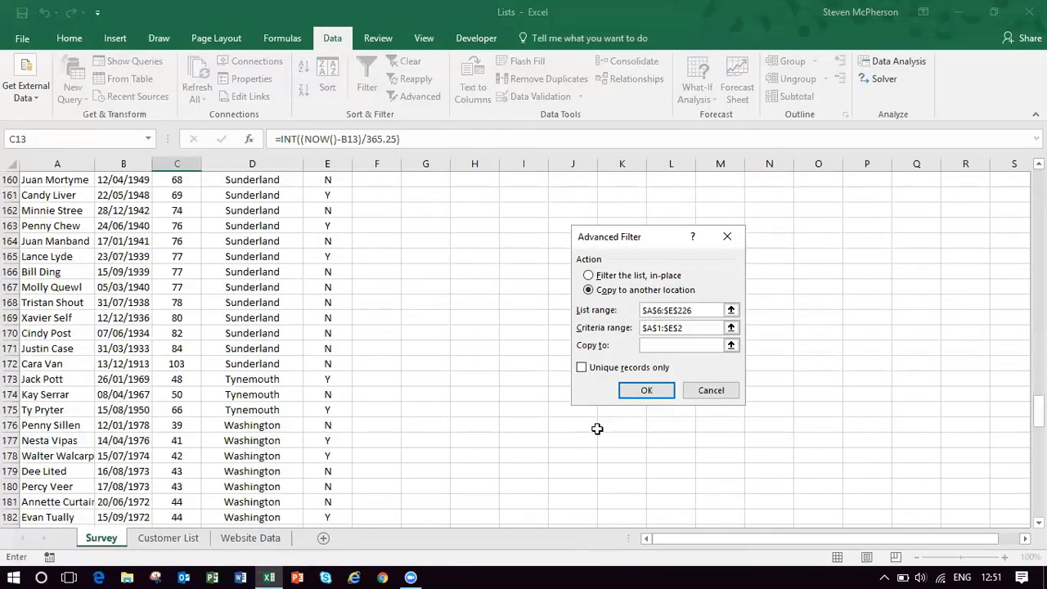
scroll(597, 428, "down", 5)
left_click(434, 347)
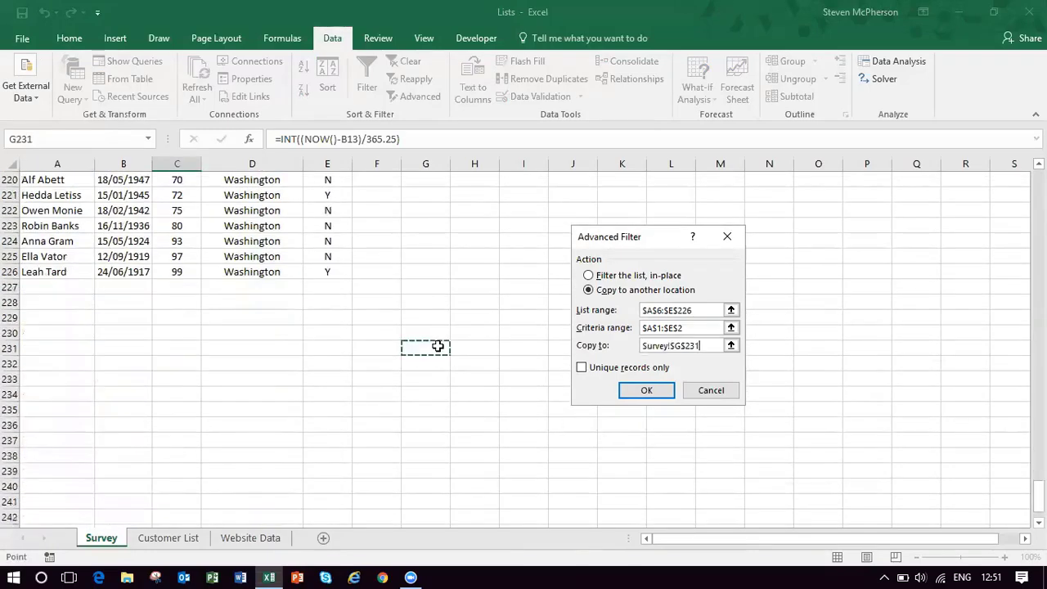
left_click(646, 390)
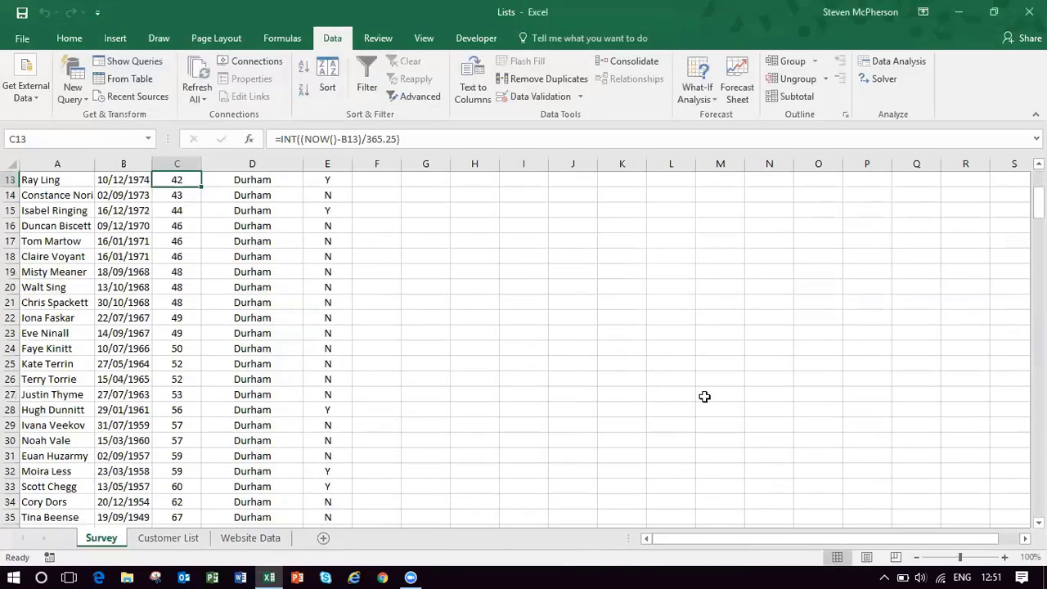
Step: Examine the extracted records in G231:K244 and check the Advanced Filter options without applying another filter
left_click_drag(1037, 200, 1037, 494)
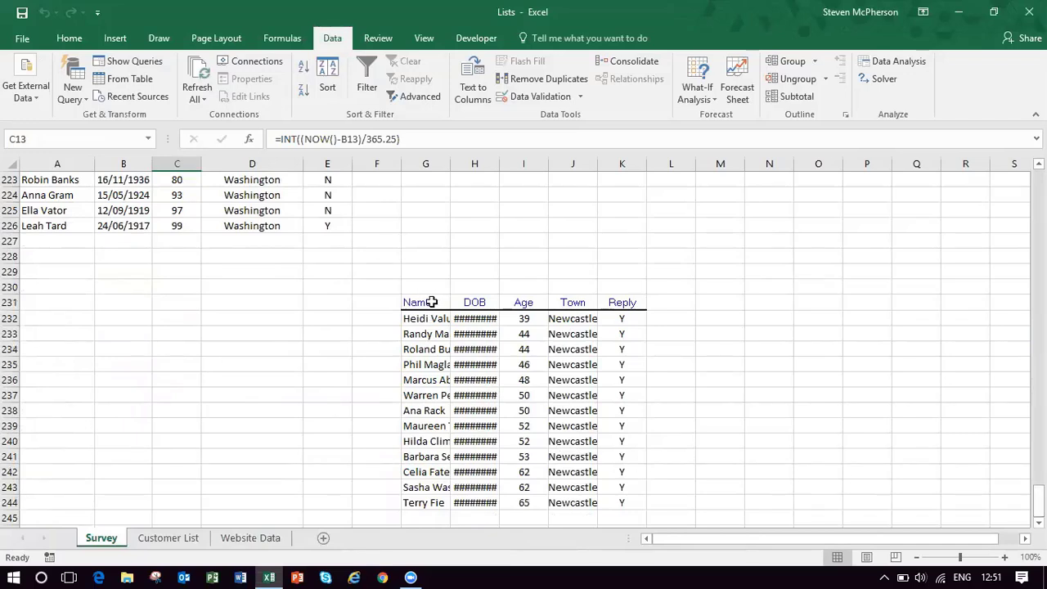
mouse_move(431, 302)
left_mouse_down()
mouse_move(612, 456)
mouse_move(623, 497)
left_mouse_up()
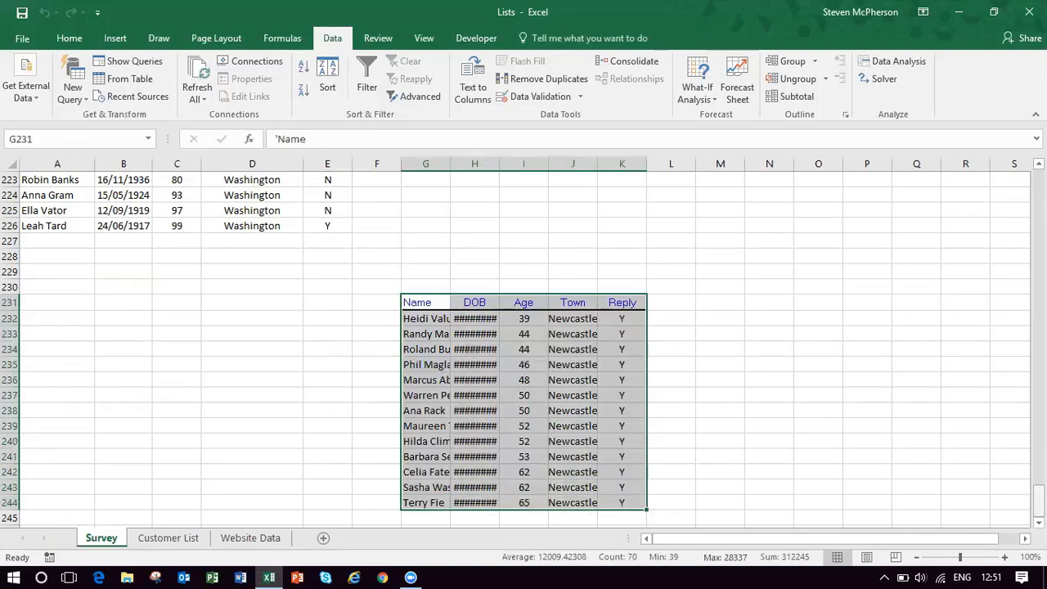
left_click_drag(1037, 495, 1037, 188)
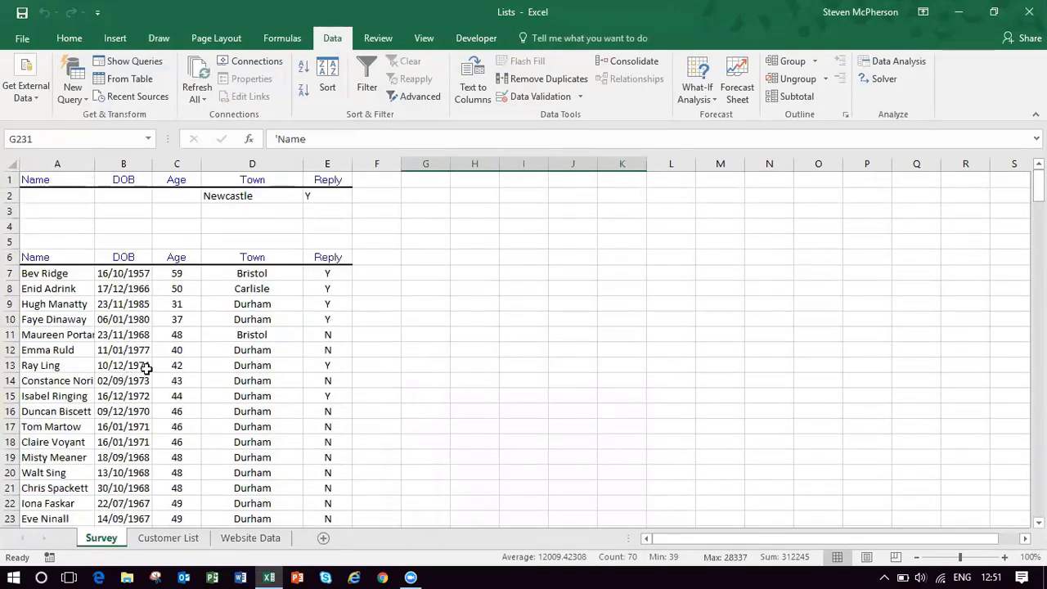
left_click(432, 97)
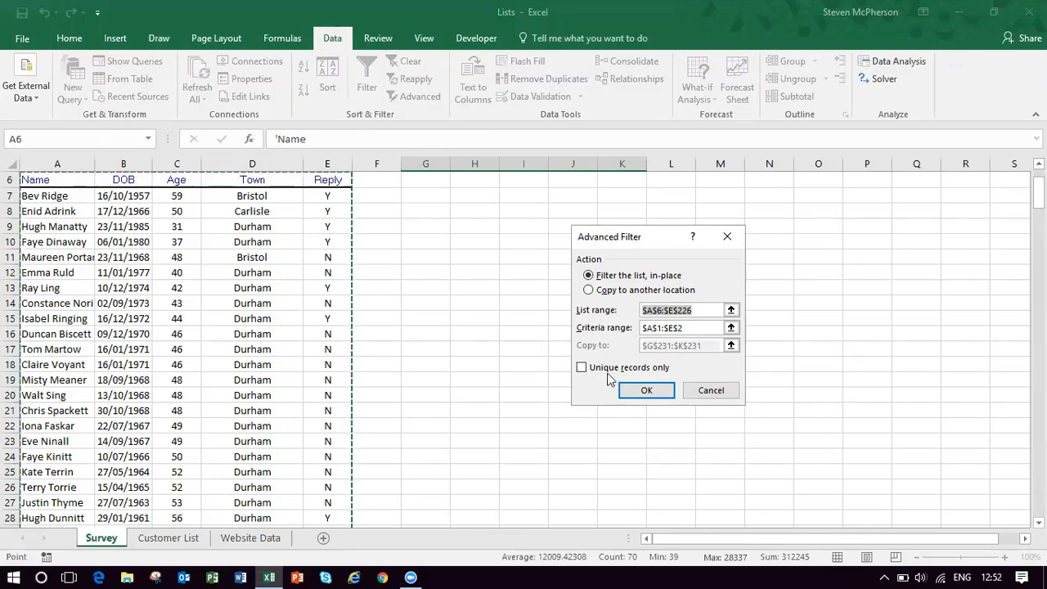
left_click(716, 392)
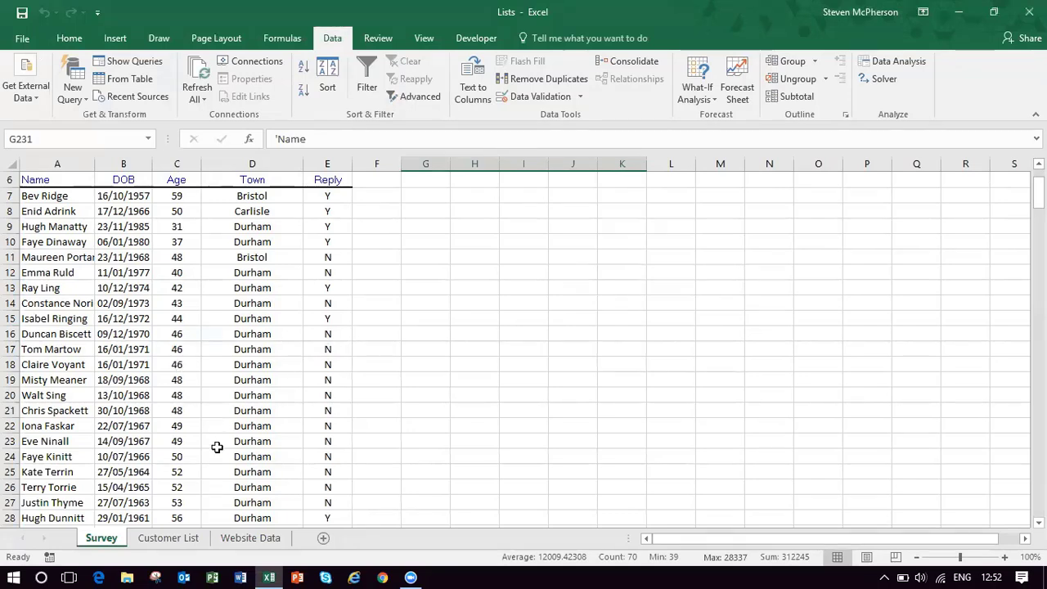
Step: On the Customer List sheet, change the heading in D1 to Full Name
left_click(168, 538)
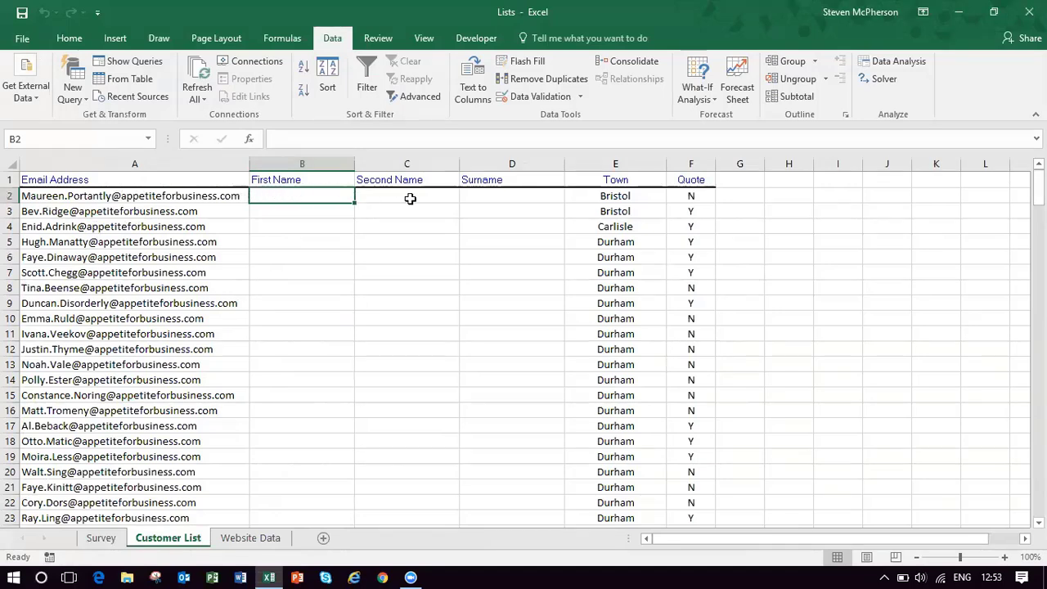
left_click(489, 178)
type("Full Name")
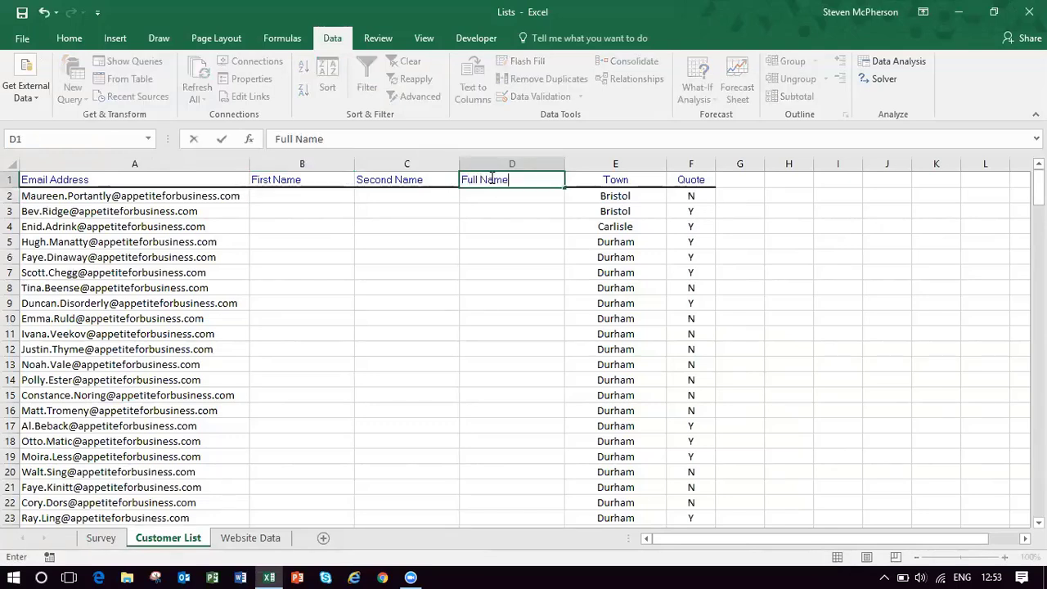
key("Return")
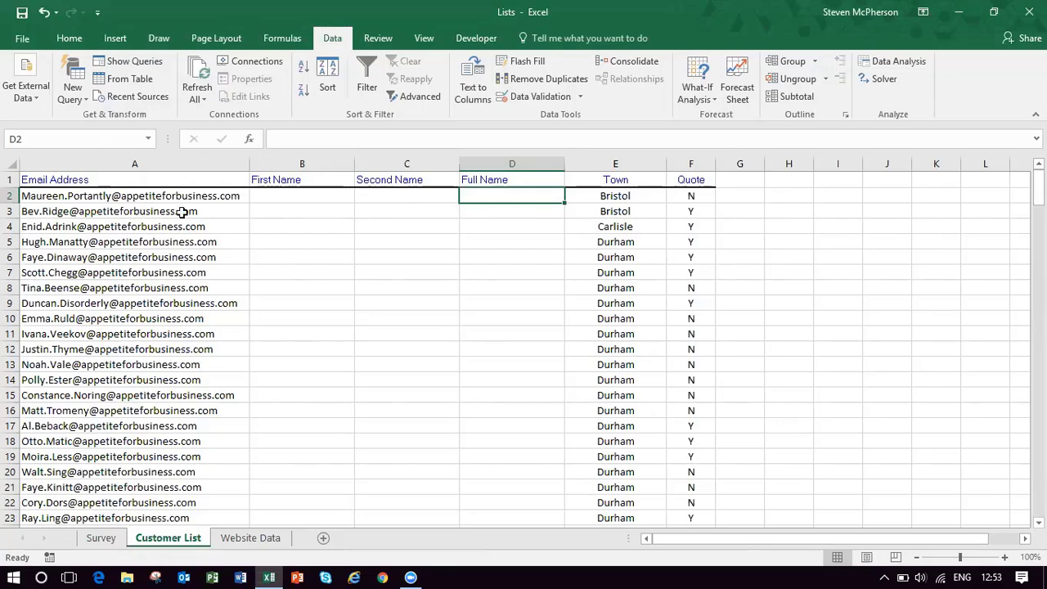
Step: Enter the first two customers' first names in B2 and B3 and Flash Fill the rest of the First Name column
left_click(280, 195)
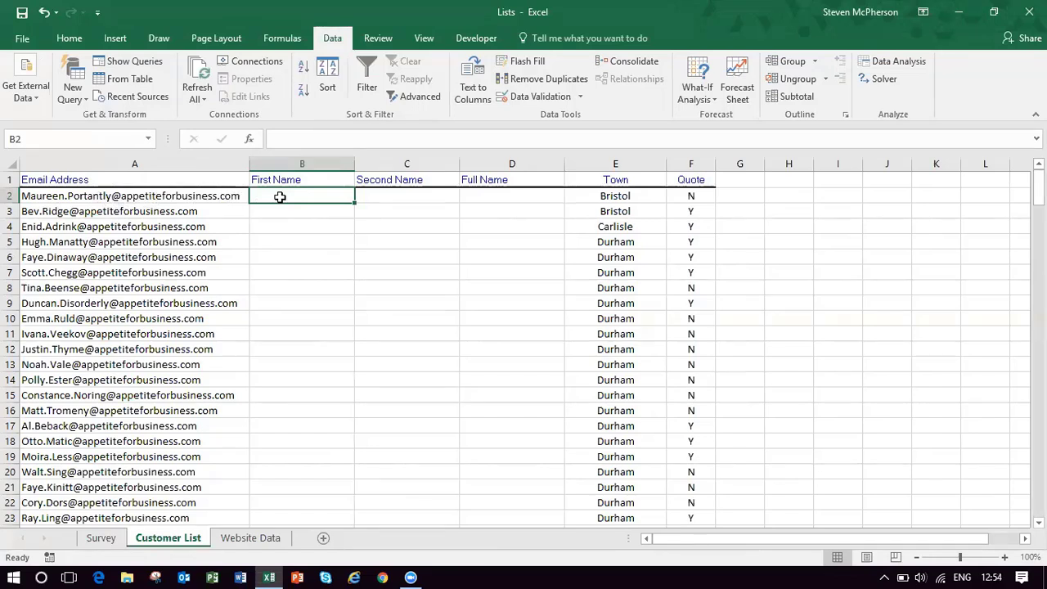
type("Mauree")
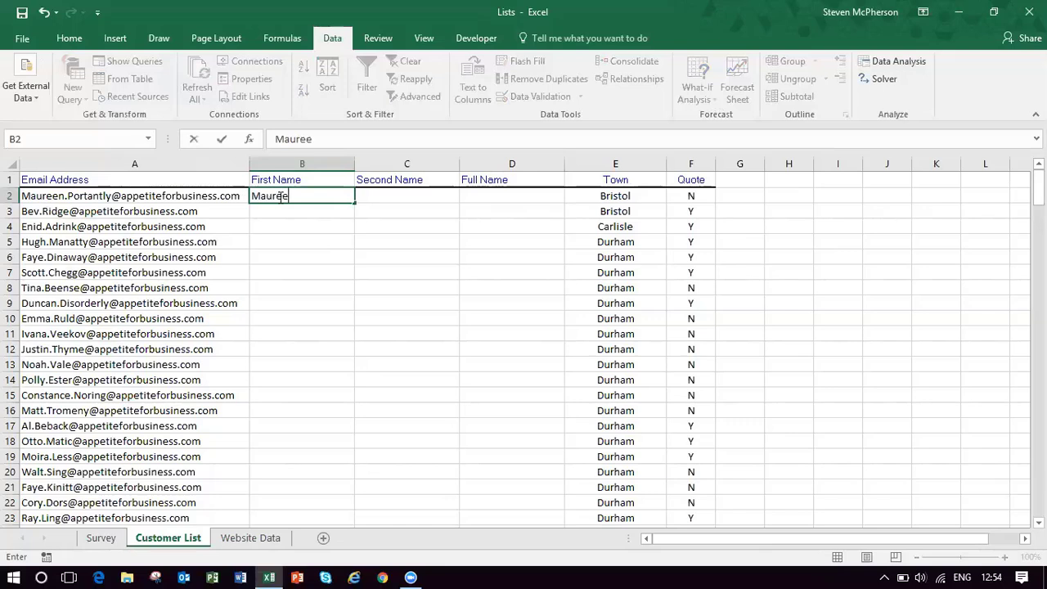
type("n")
key("Return")
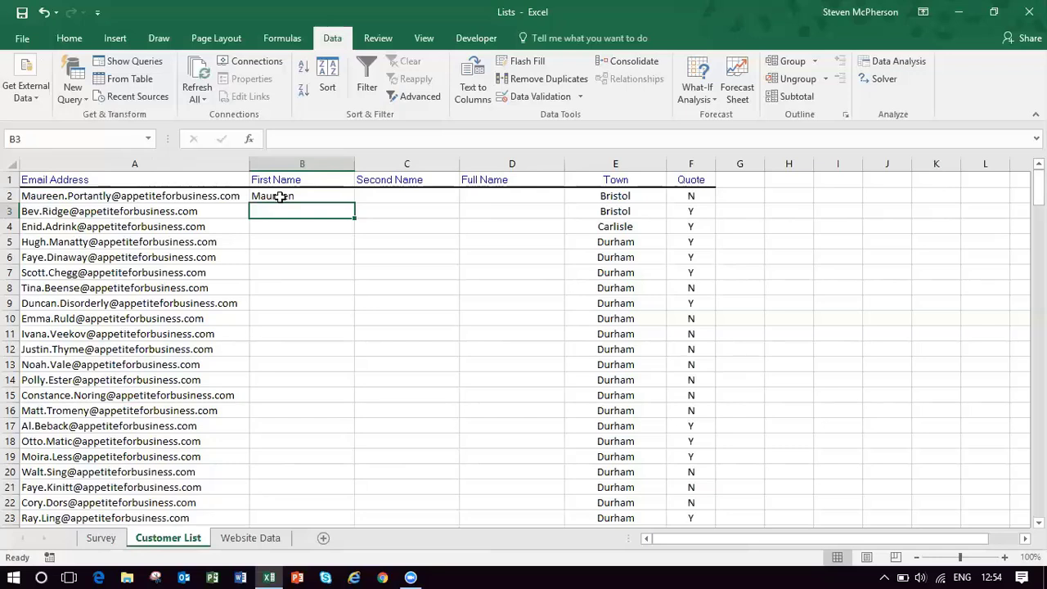
type("Bev")
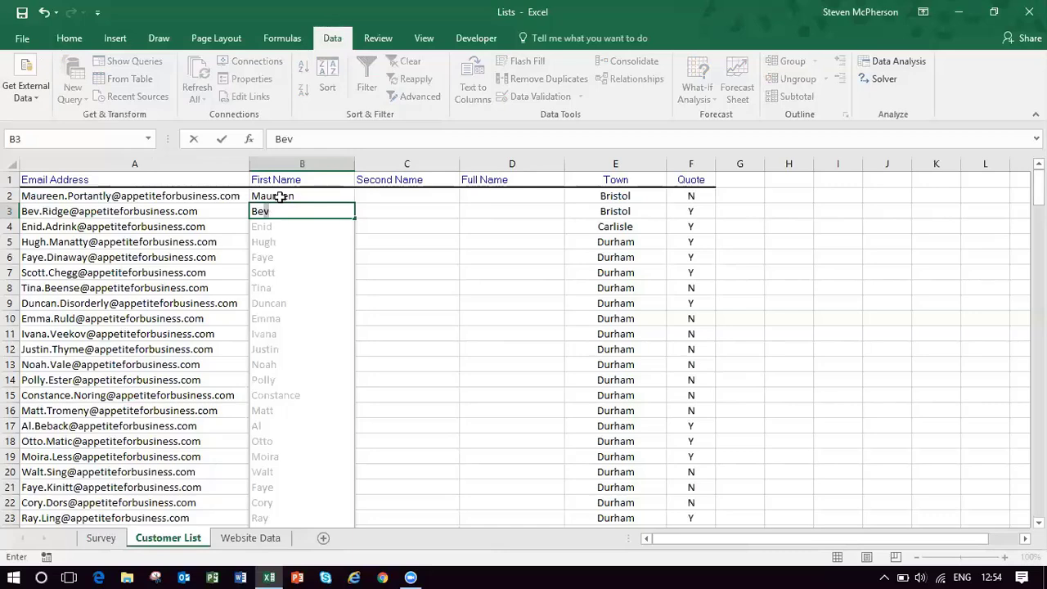
key("Return")
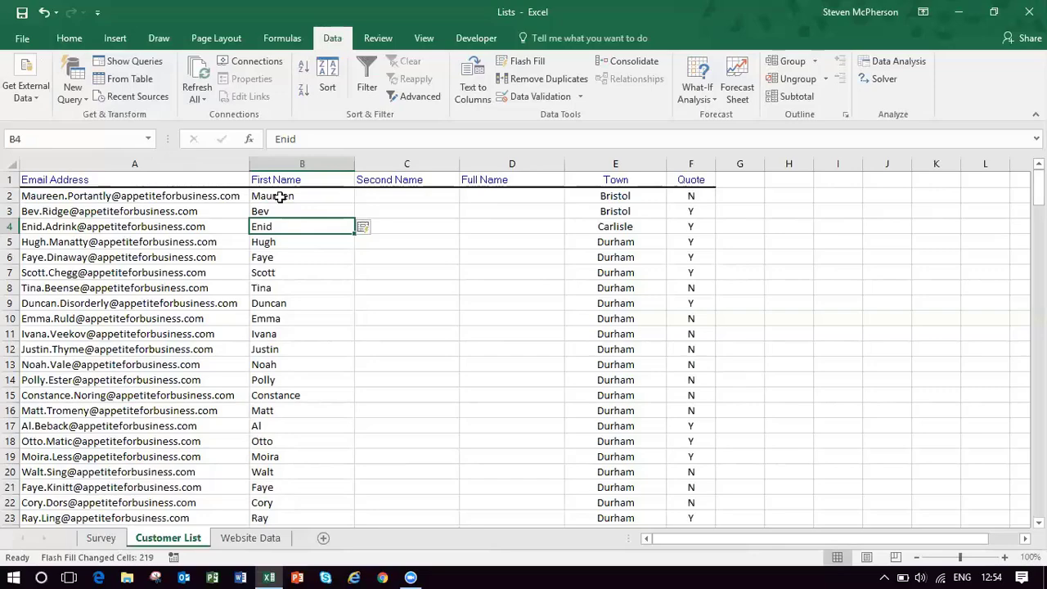
scroll(302, 235, "down", 8)
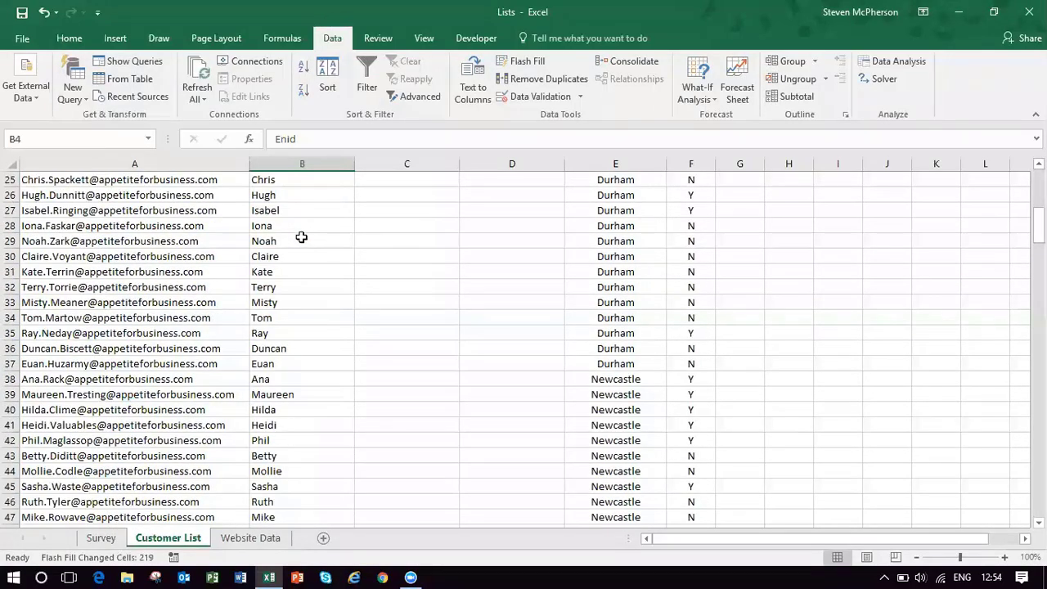
scroll(301, 237, "up", 8)
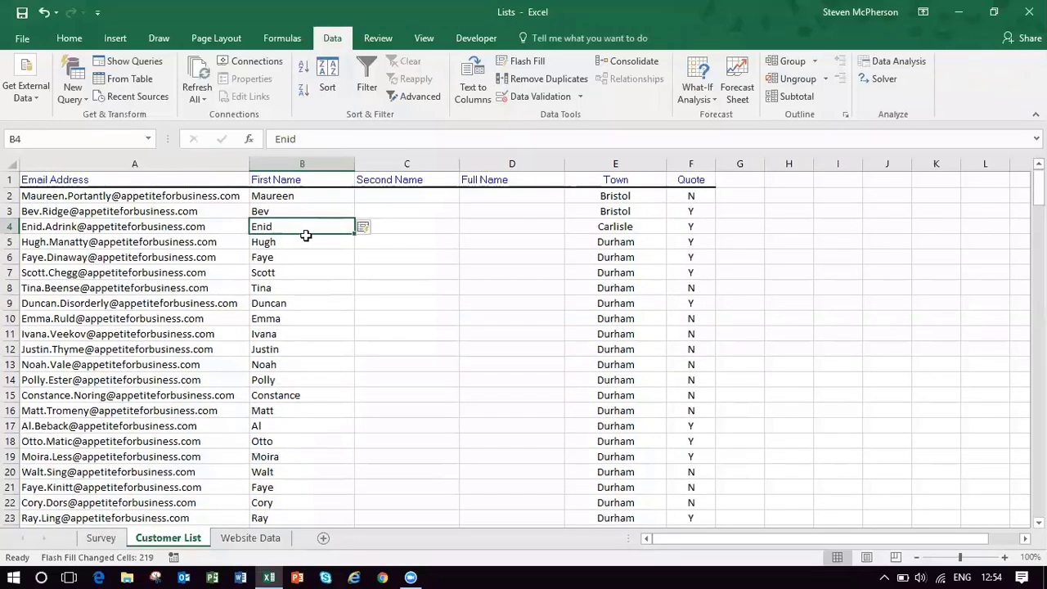
Step: Enter the first two customers' surnames in C2 and C3 and Flash Fill the rest of the Second Name column
left_click(377, 195)
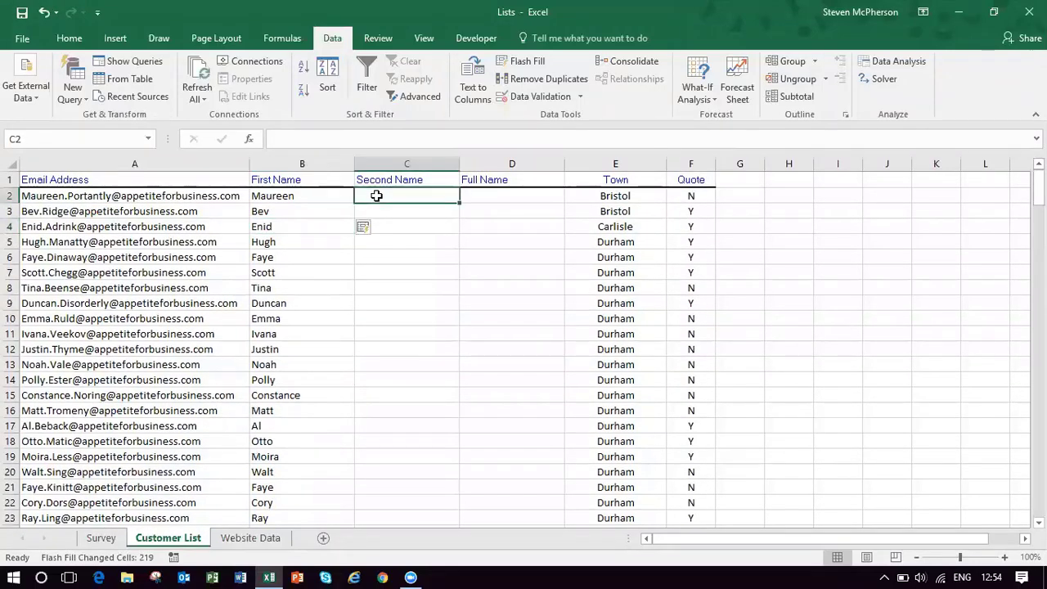
type("Port")
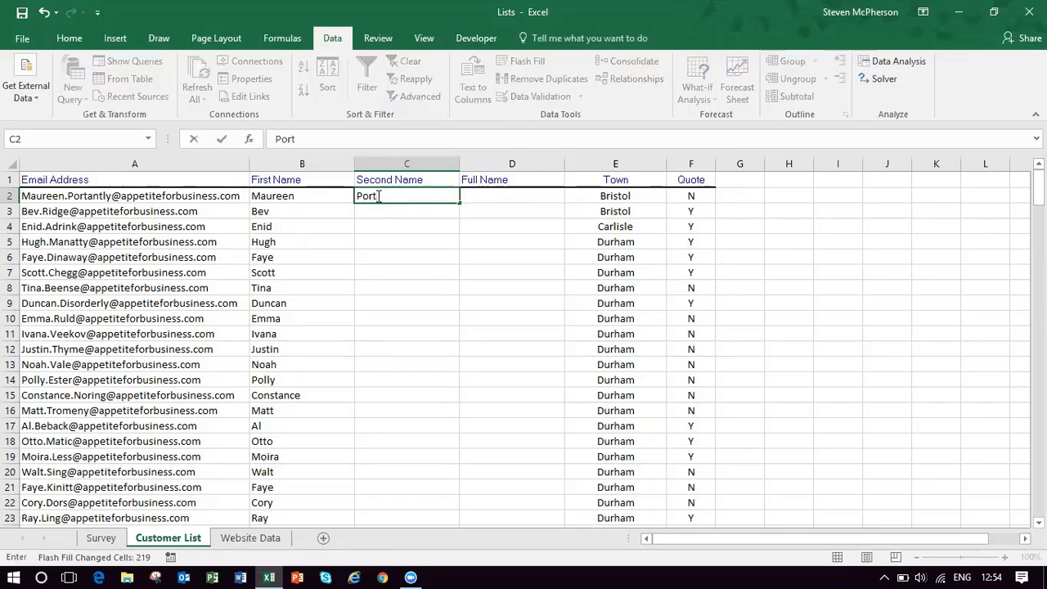
type("antly")
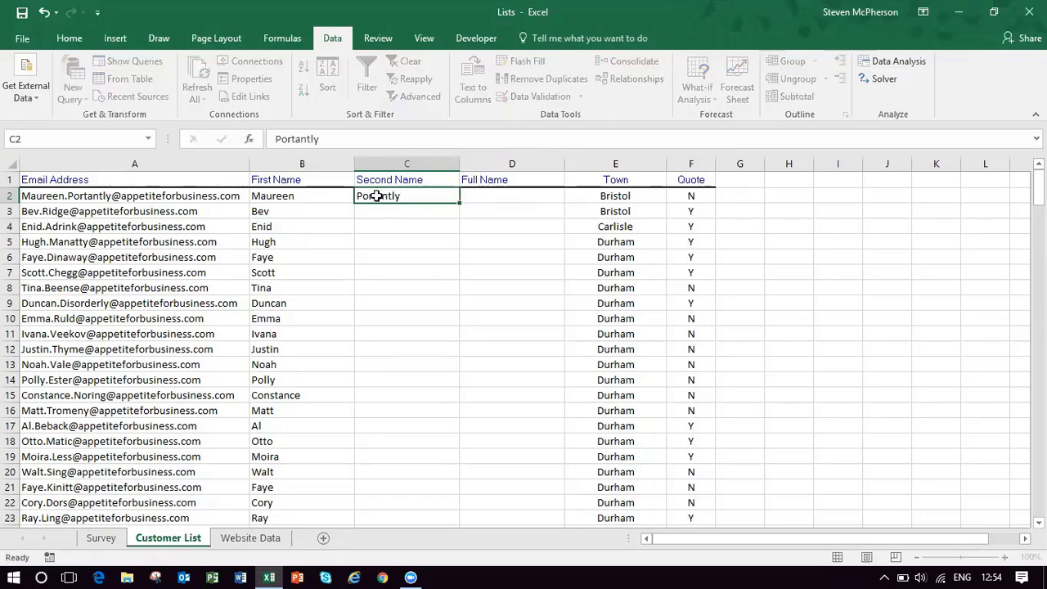
key("Return")
type("Ridge")
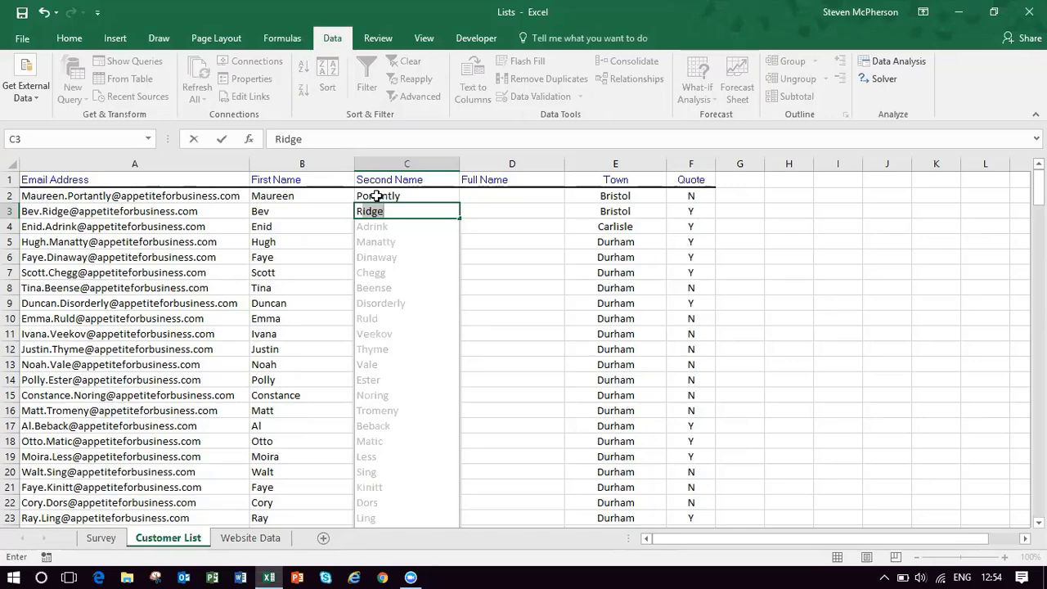
key("Return")
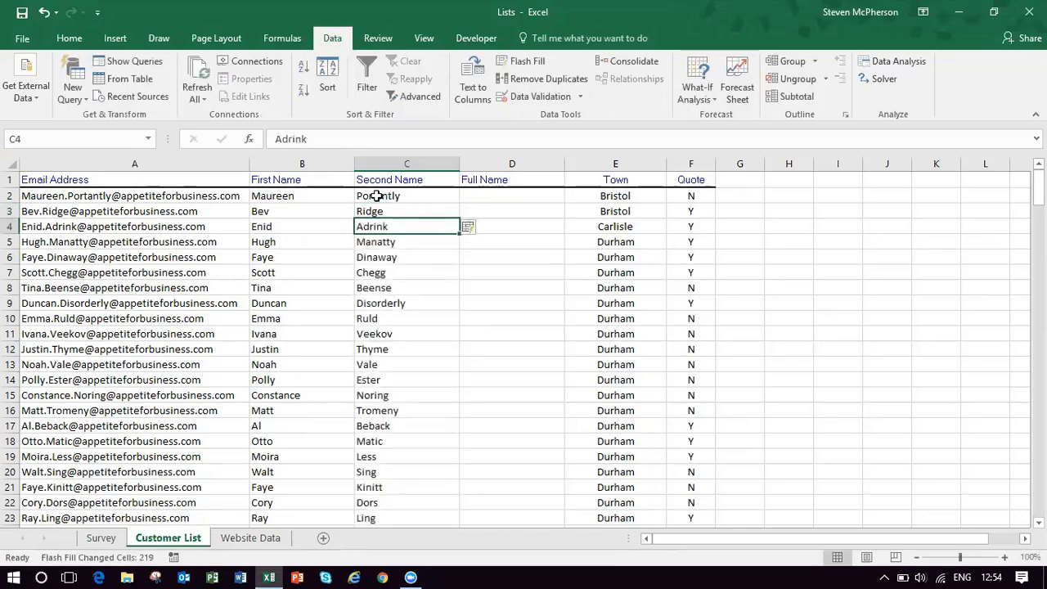
Step: Enter the first two customers' full names in D2 and D3 and Flash Fill the rest of the Full Name column
left_click(484, 193)
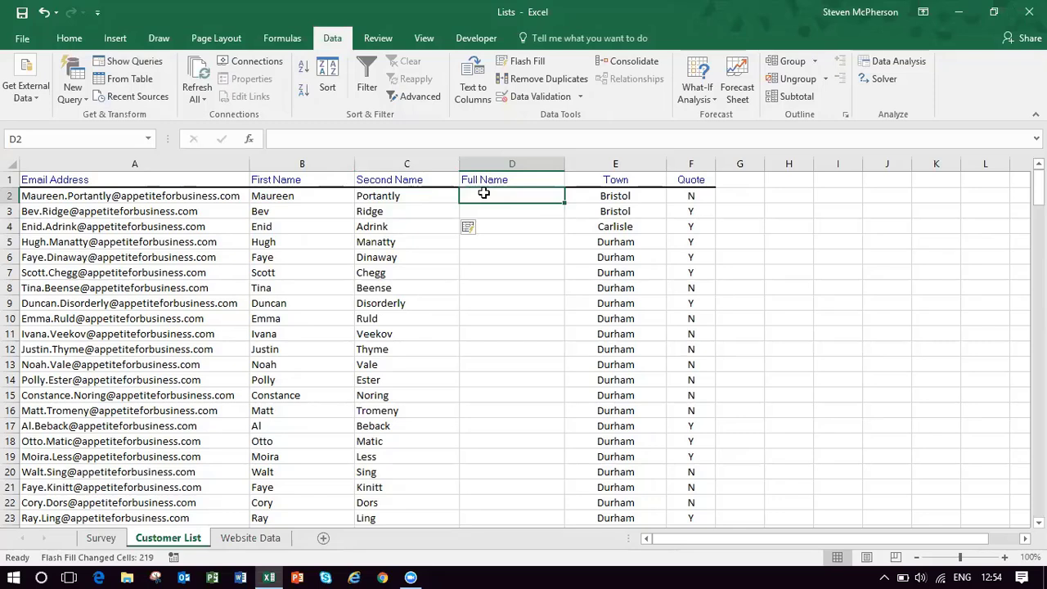
type("Ma")
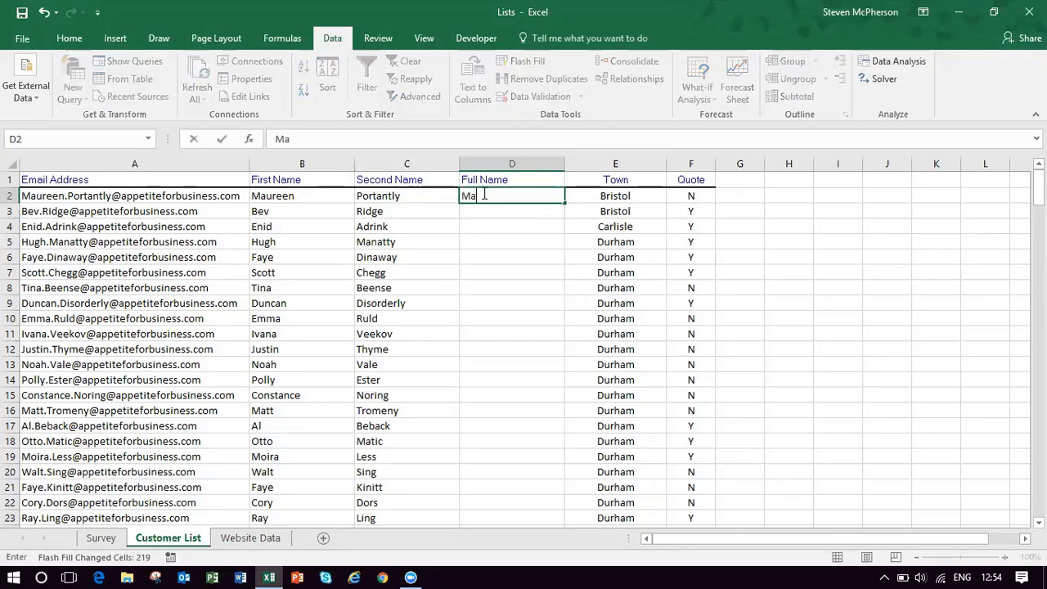
type("ureen Po")
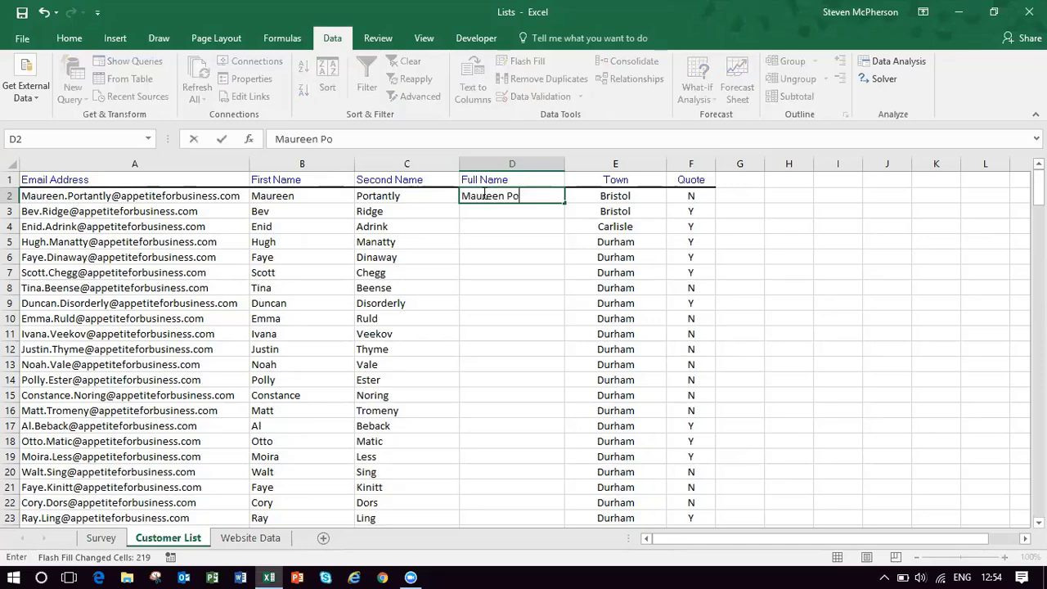
type("rtantly")
key("Return")
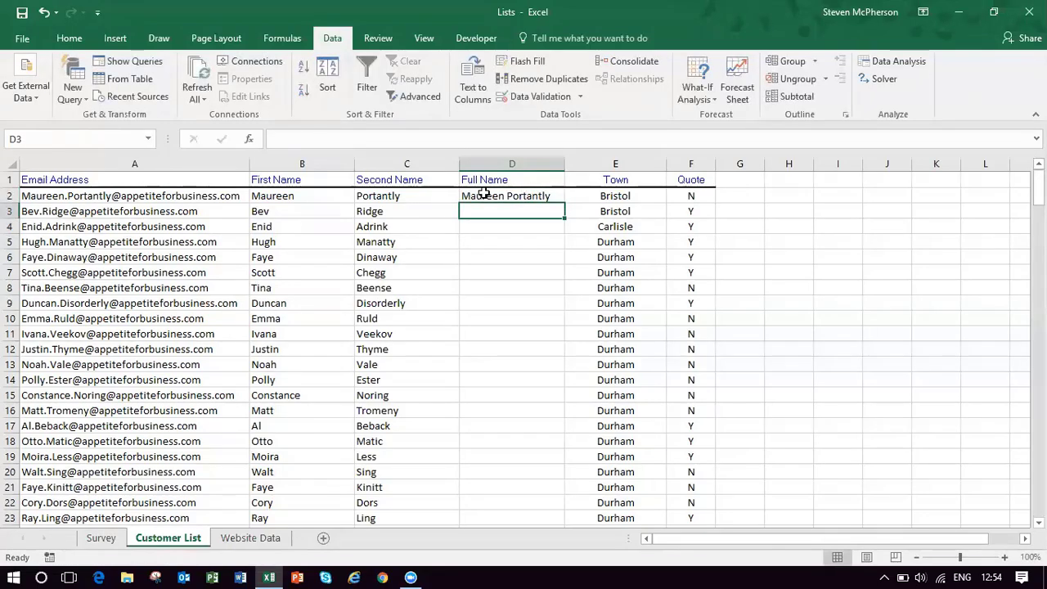
type("Bev Ridge")
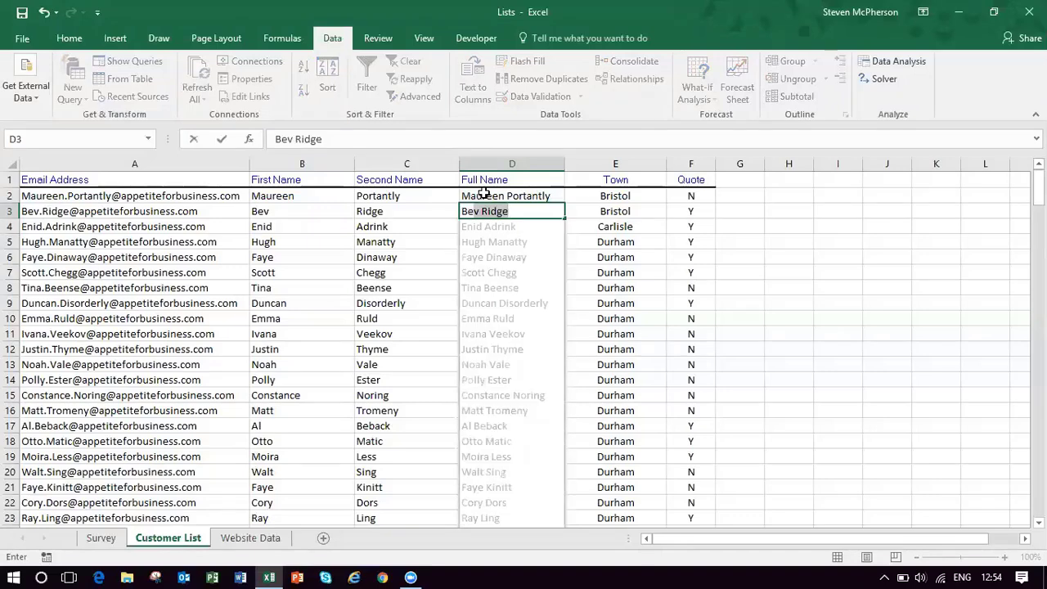
key("Return")
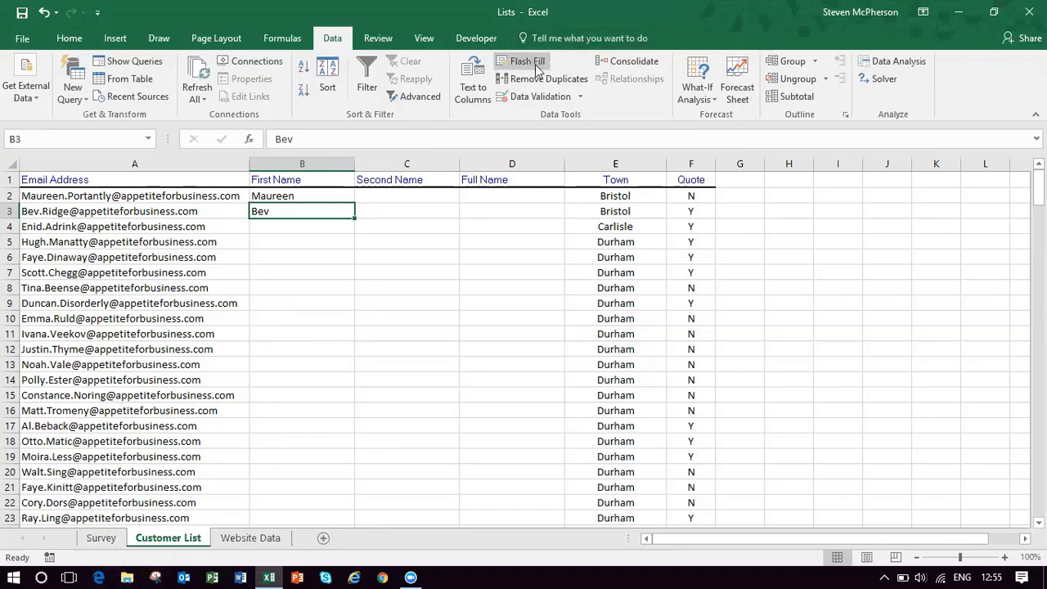
Step: On the Survey sheet, insert two blank columns between the Name and DOB columns
left_click(109, 542)
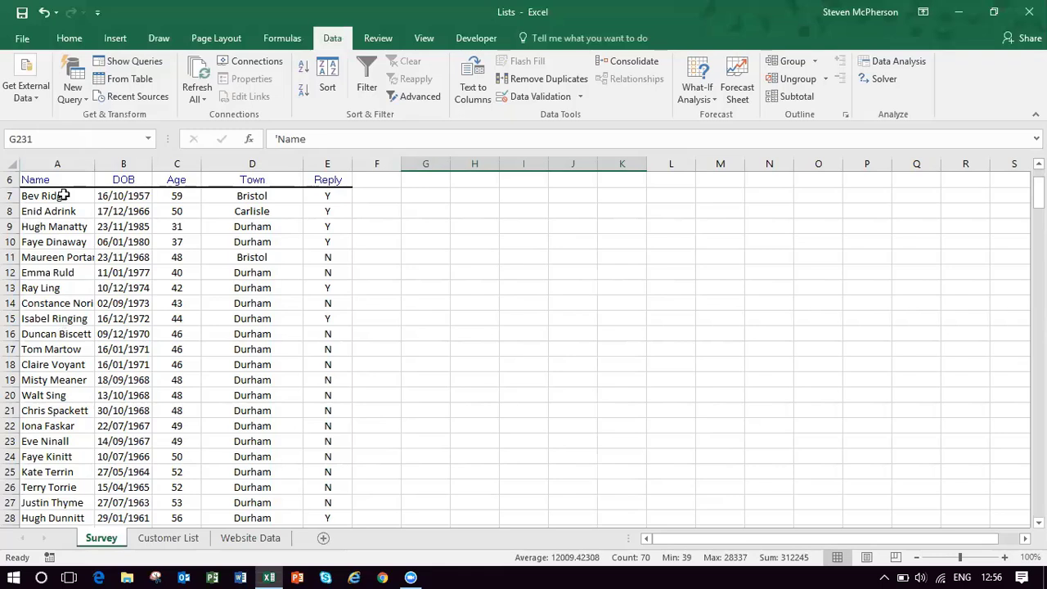
left_click_drag(134, 163, 177, 164)
right_click(176, 164)
key("Escape")
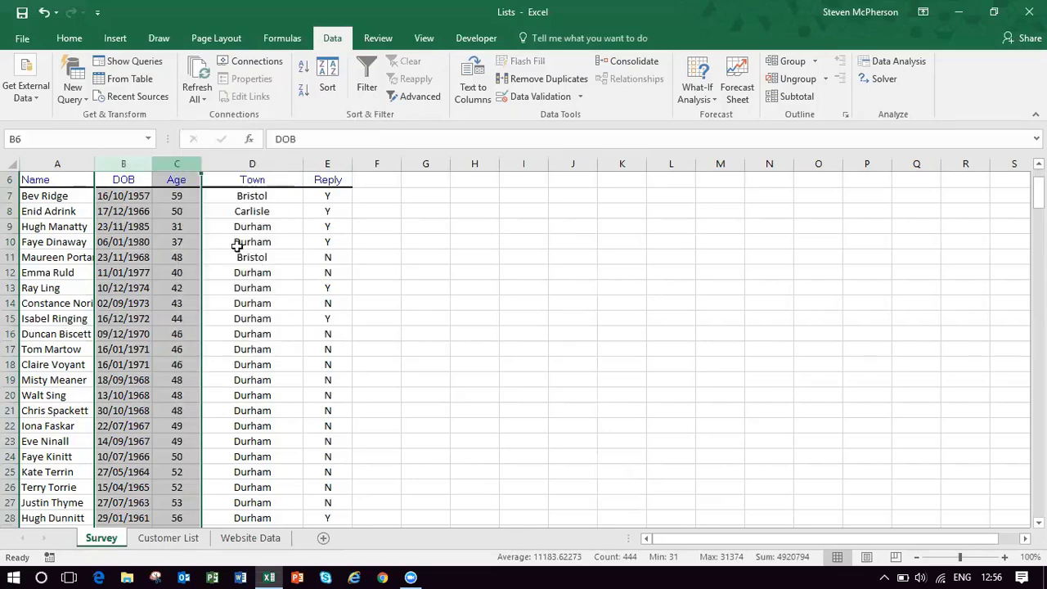
Step: Enter the headings First Name in B6 and Second Name in C6
left_click(141, 179)
type("First Name")
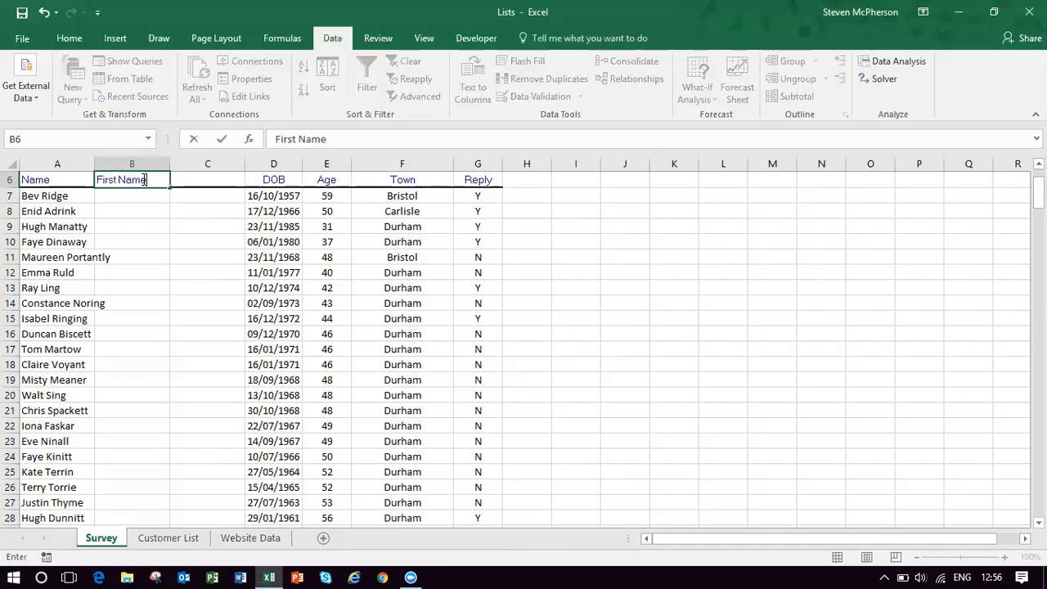
key("Tab")
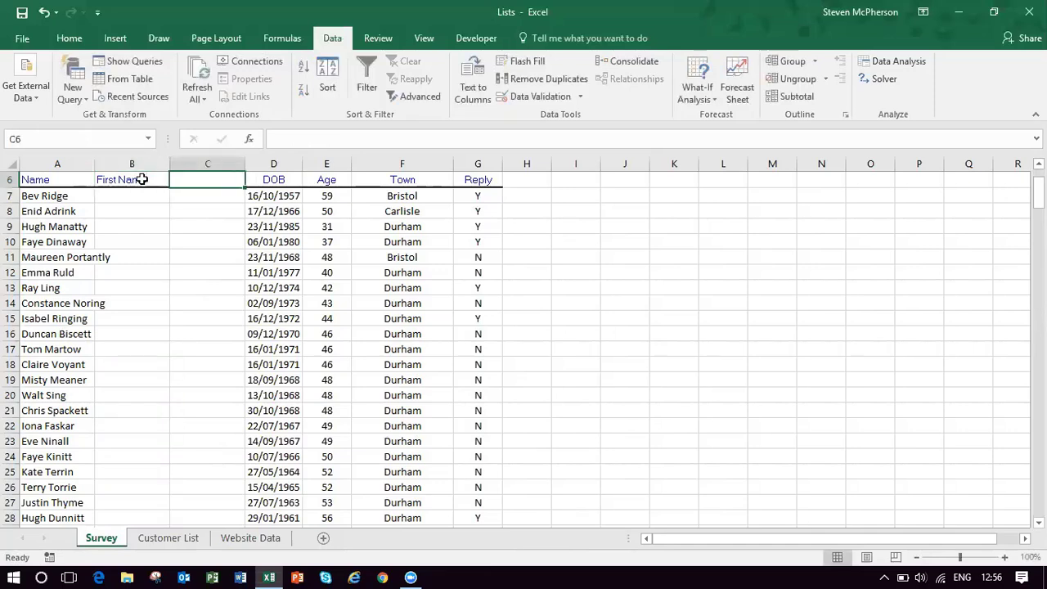
type("Second Name")
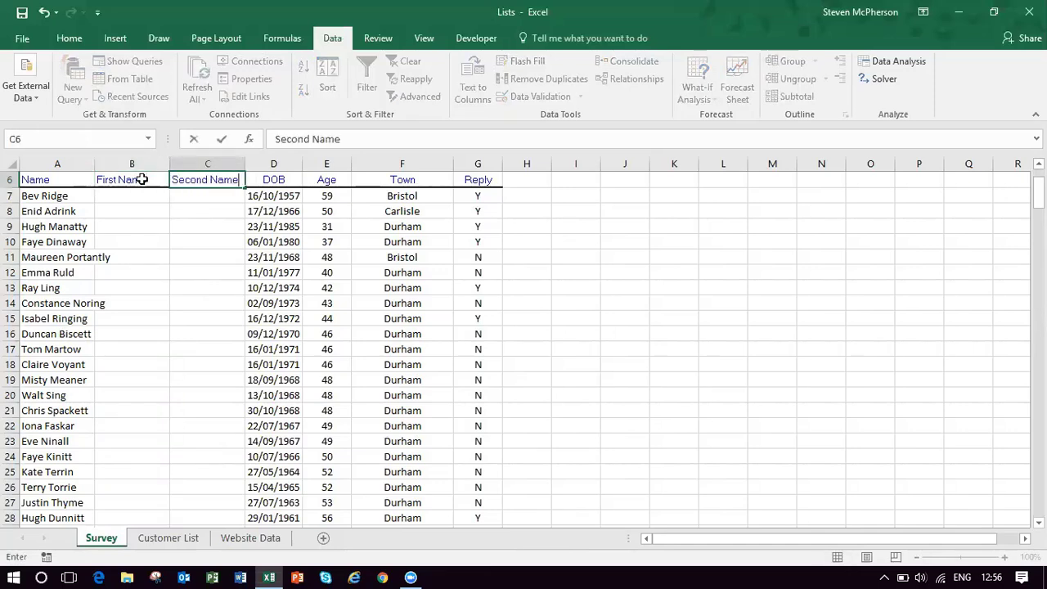
key("Return")
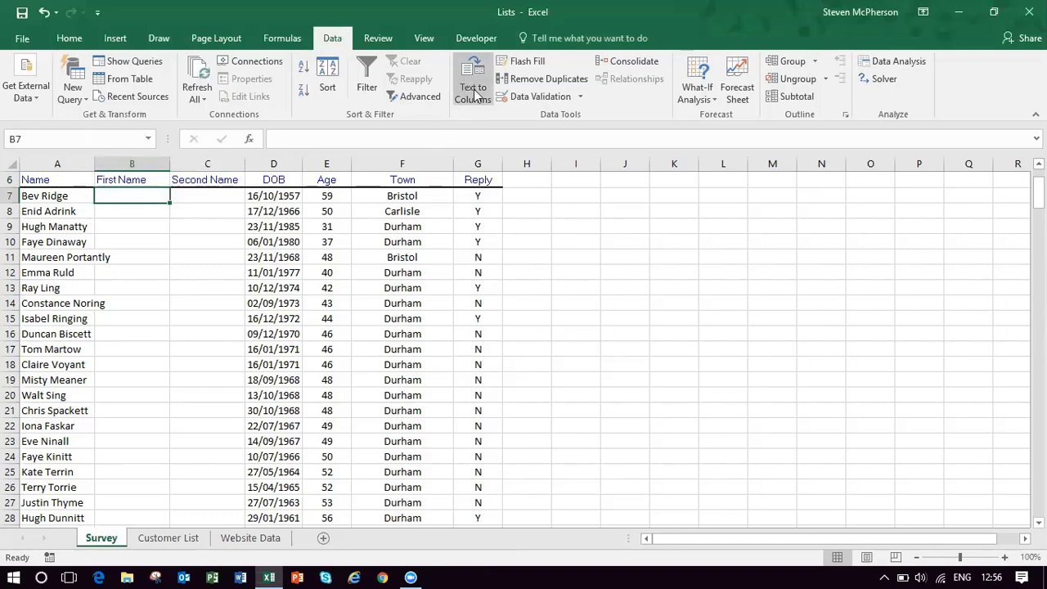
Step: Start Text to Columns on the survey names in A7:A226 as delimited data, with Space as the only delimiter
left_click(67, 195)
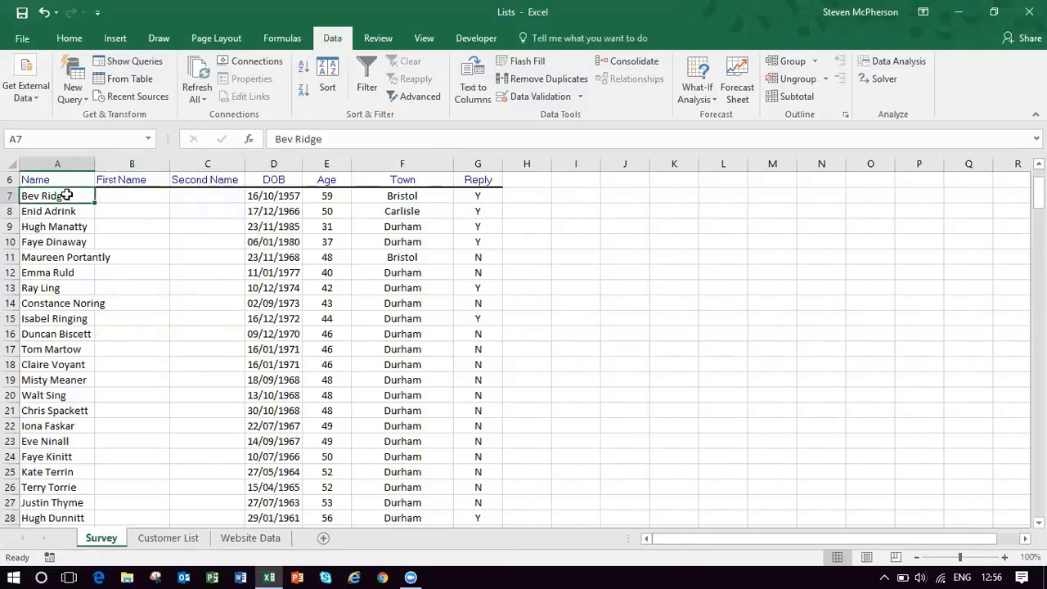
key("ctrl+shift+Down")
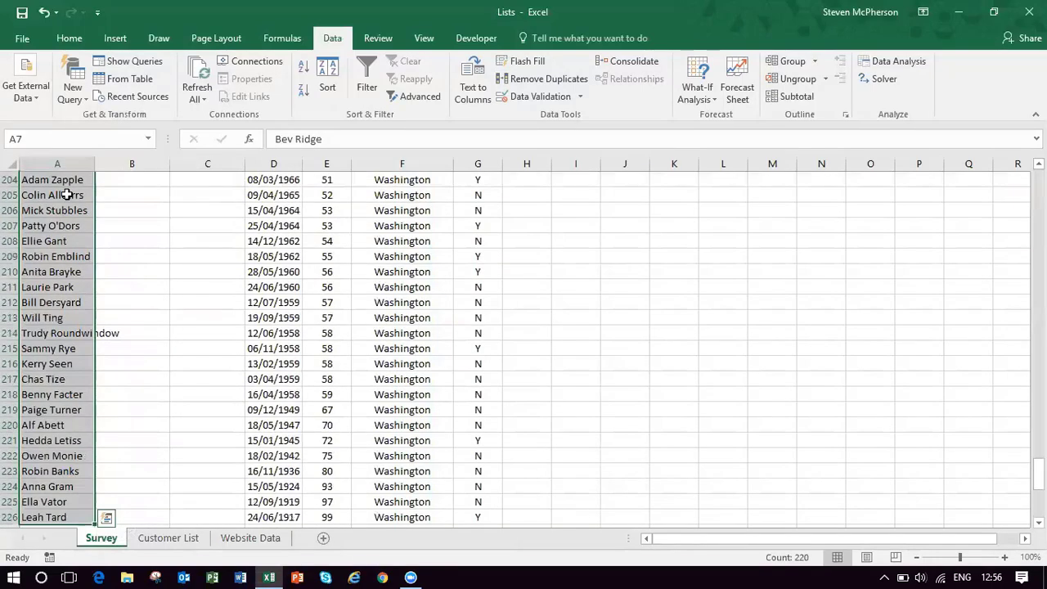
left_click_drag(1038, 473, 1008, 159)
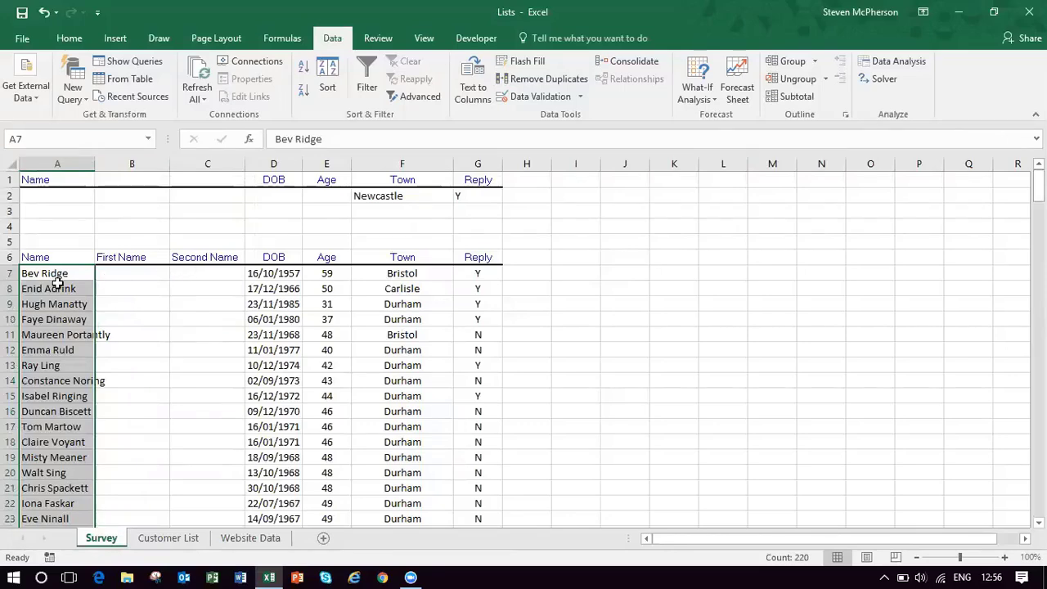
scroll(73, 283, "down", 1)
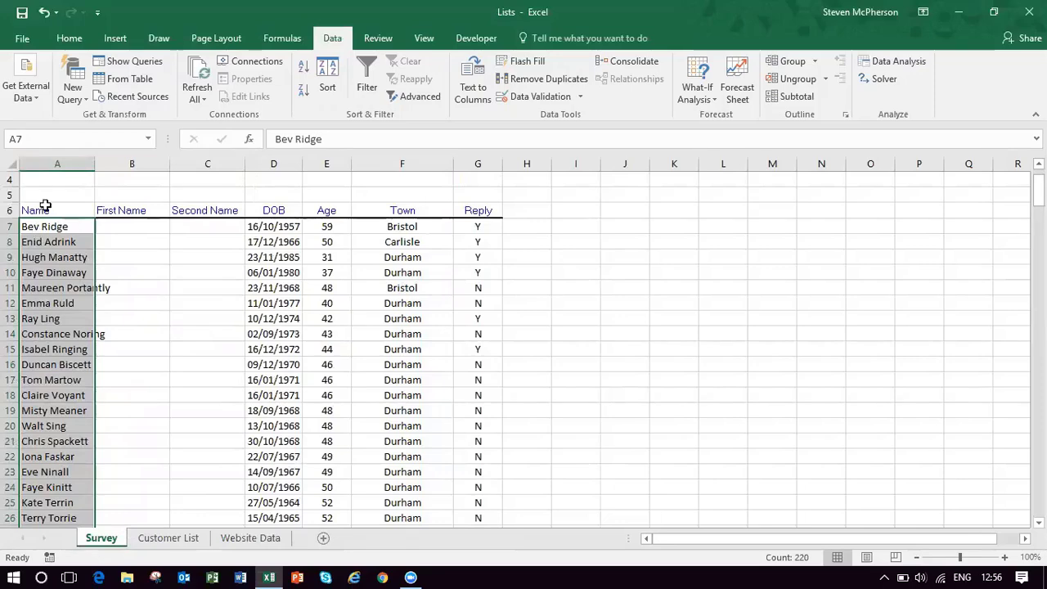
left_click(480, 81)
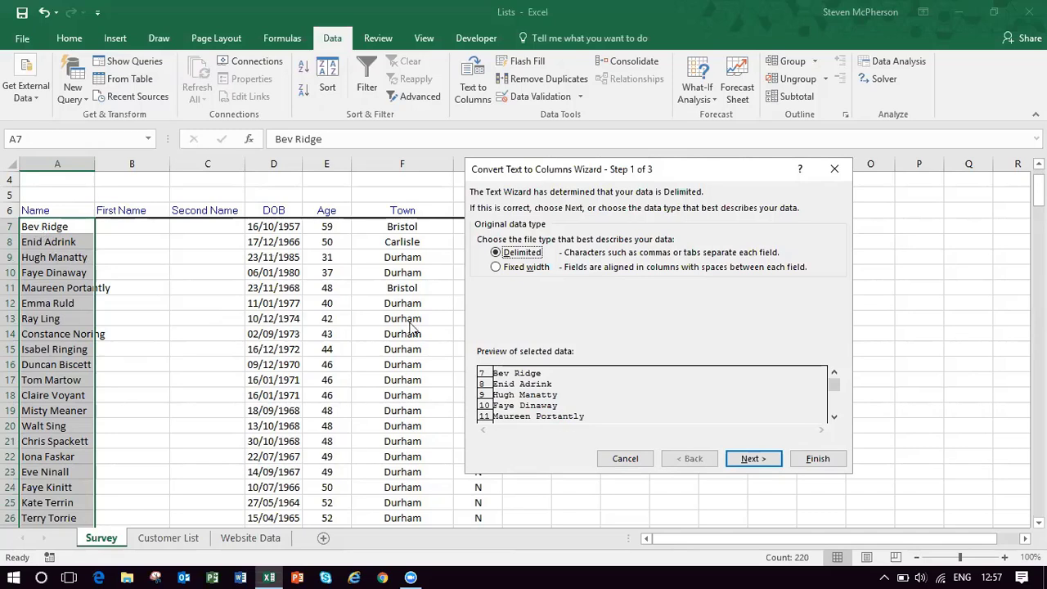
left_click(753, 459)
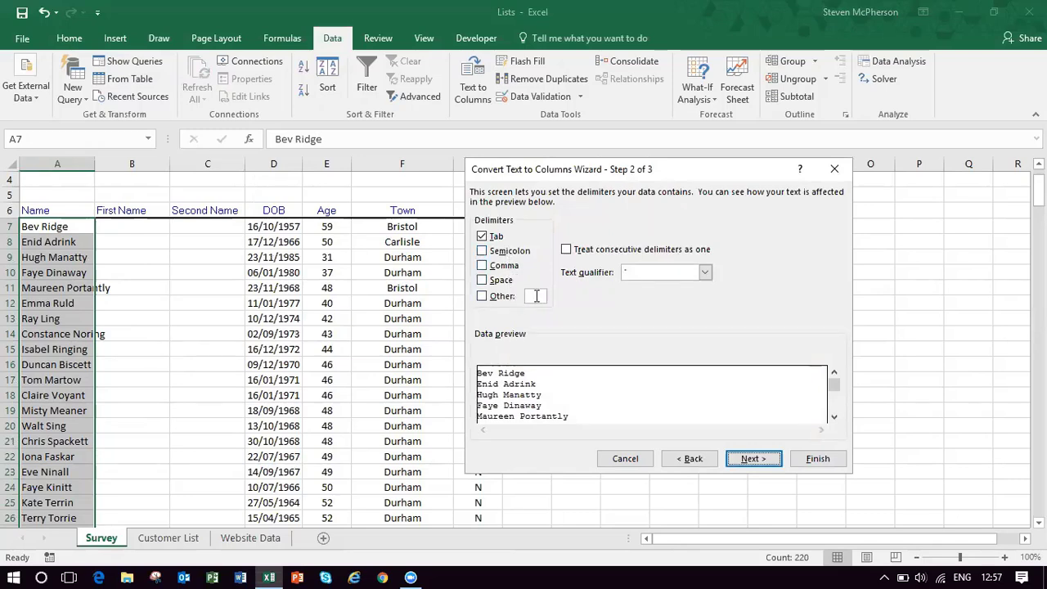
left_click(482, 236)
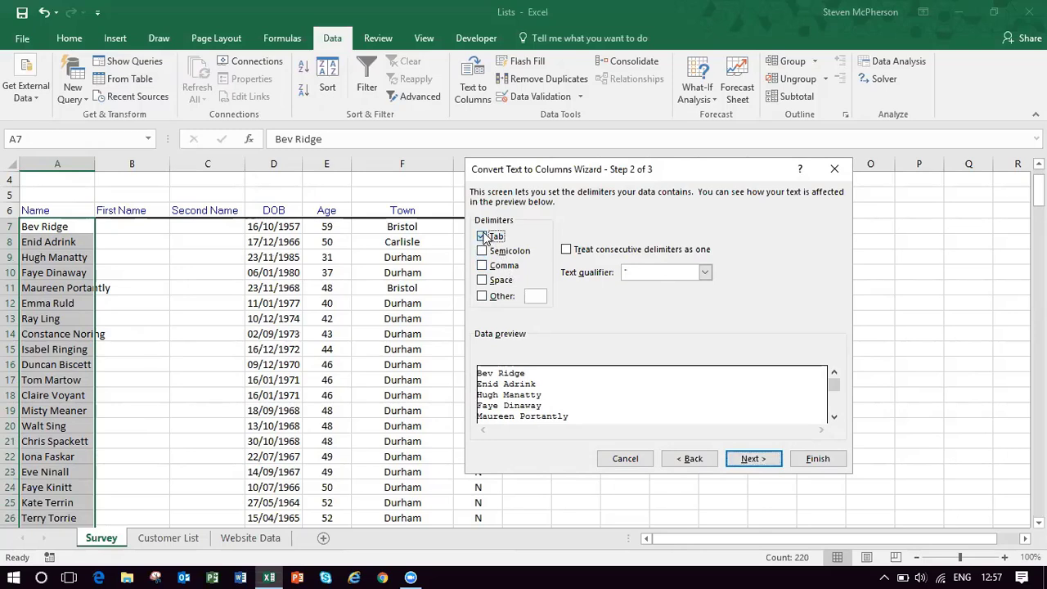
left_click(483, 281)
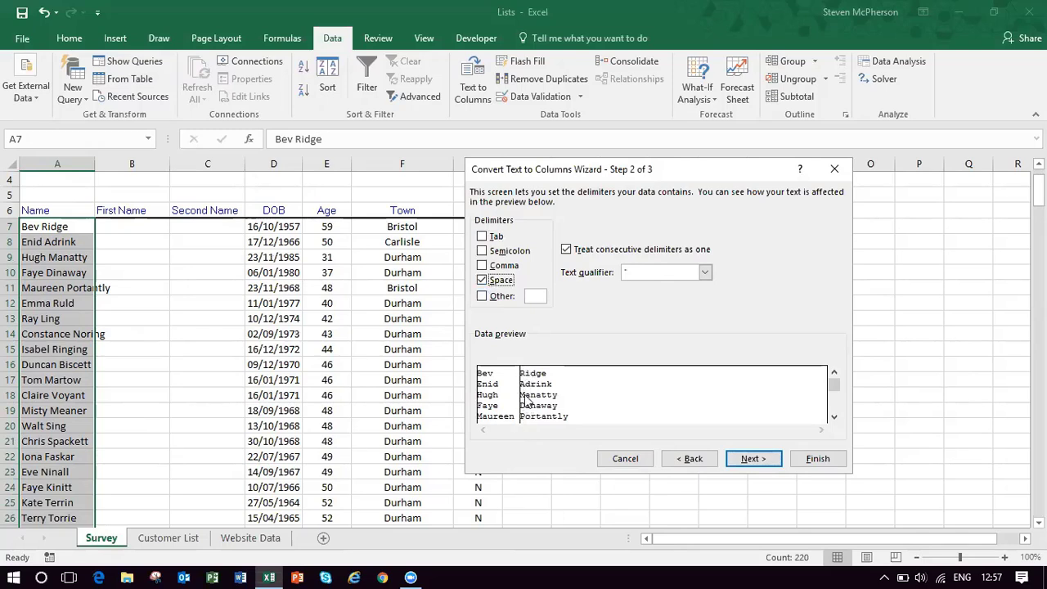
Step: Set the destination of the split names to B7 with General format and complete the conversion
left_click(753, 459)
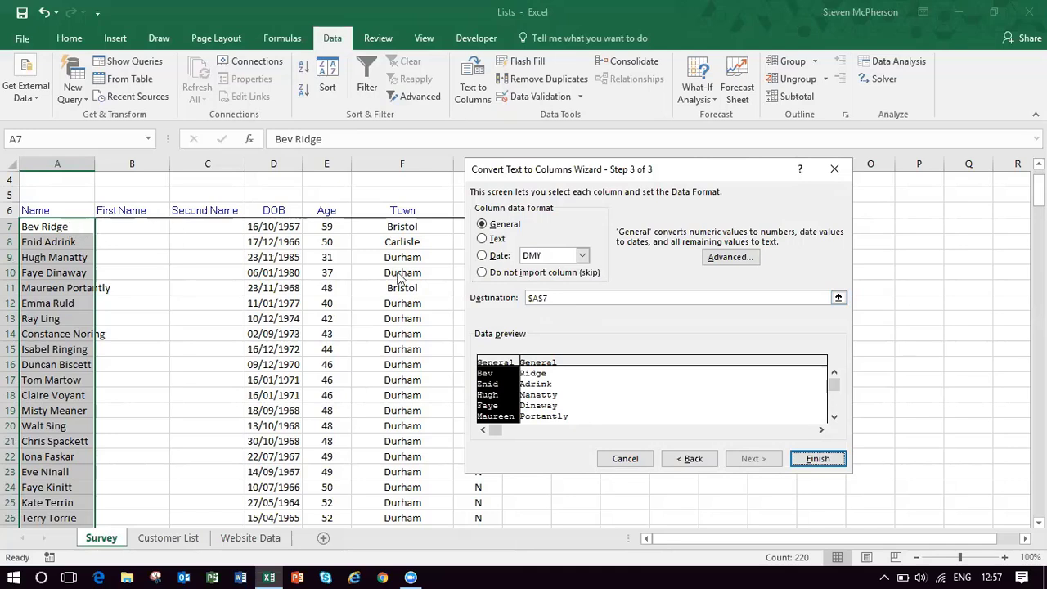
double_click(560, 297)
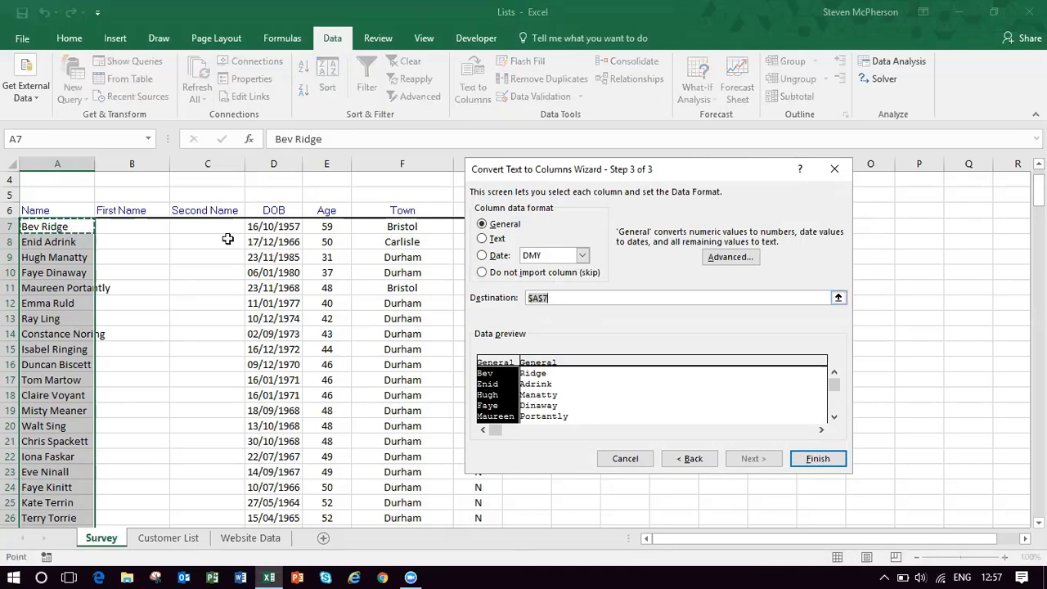
left_click(143, 226)
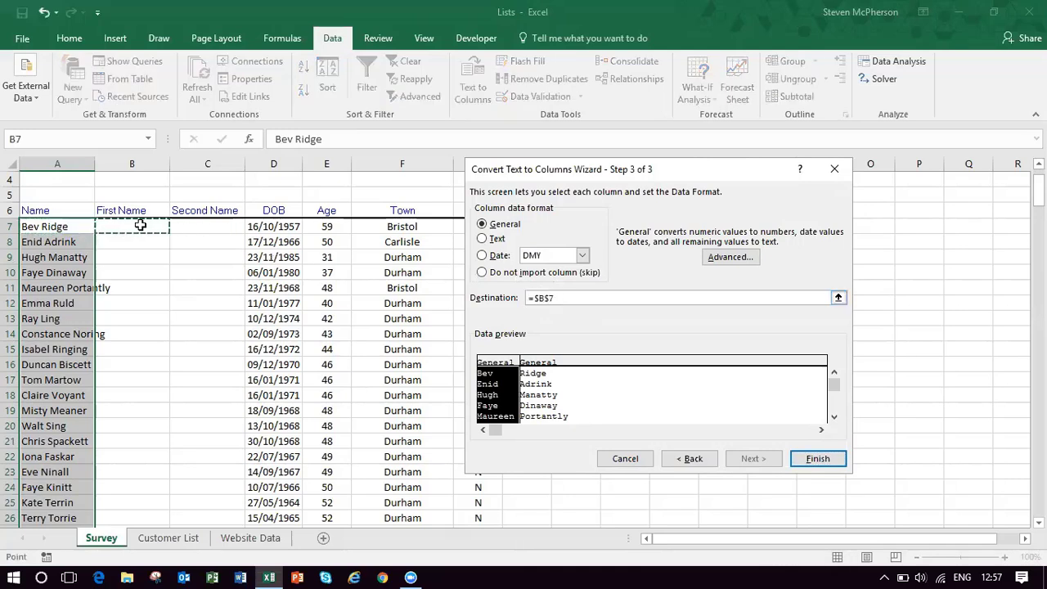
left_click(818, 458)
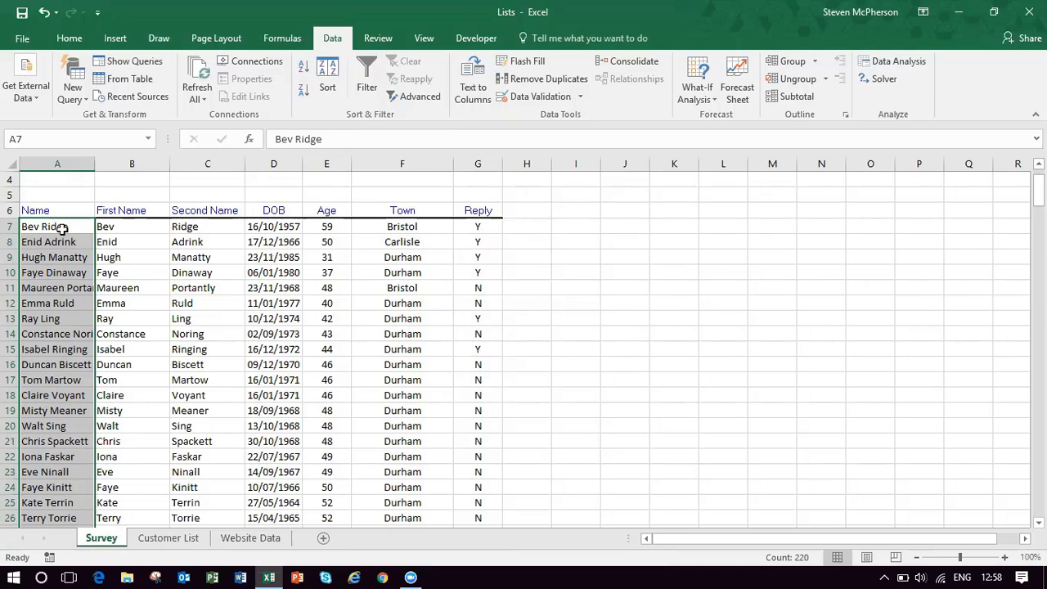
Step: Enter the sample reference REF123AB76 in J10 and widen column J to fit it
left_click(627, 271)
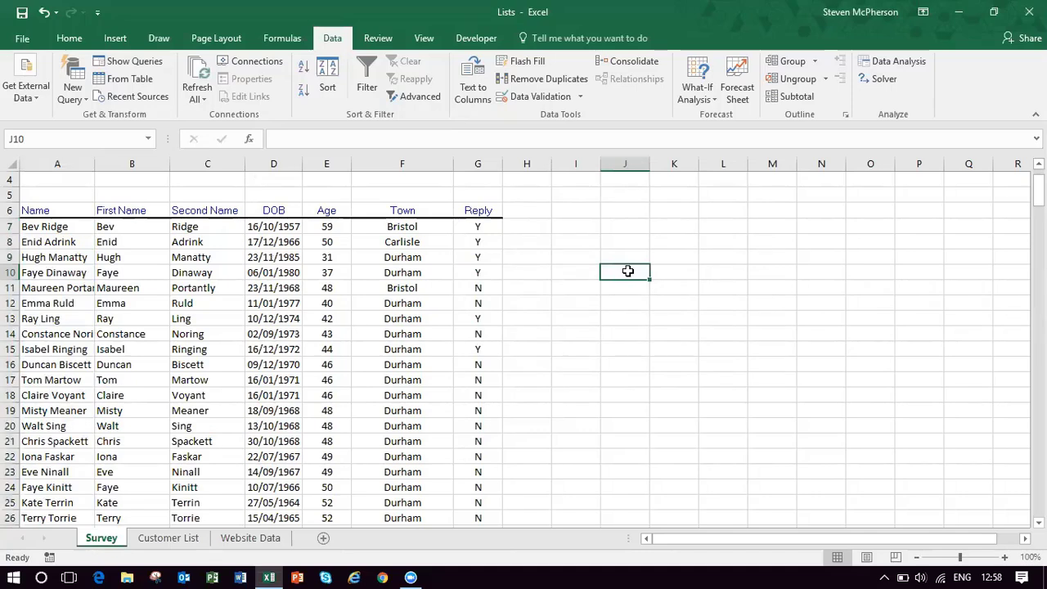
type("REF123")
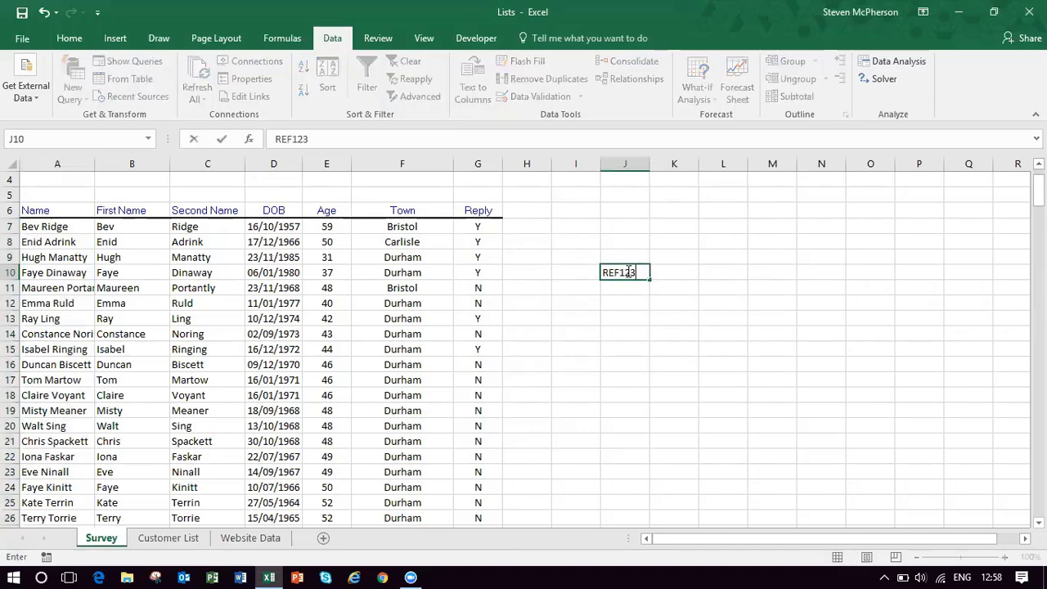
type("AB76")
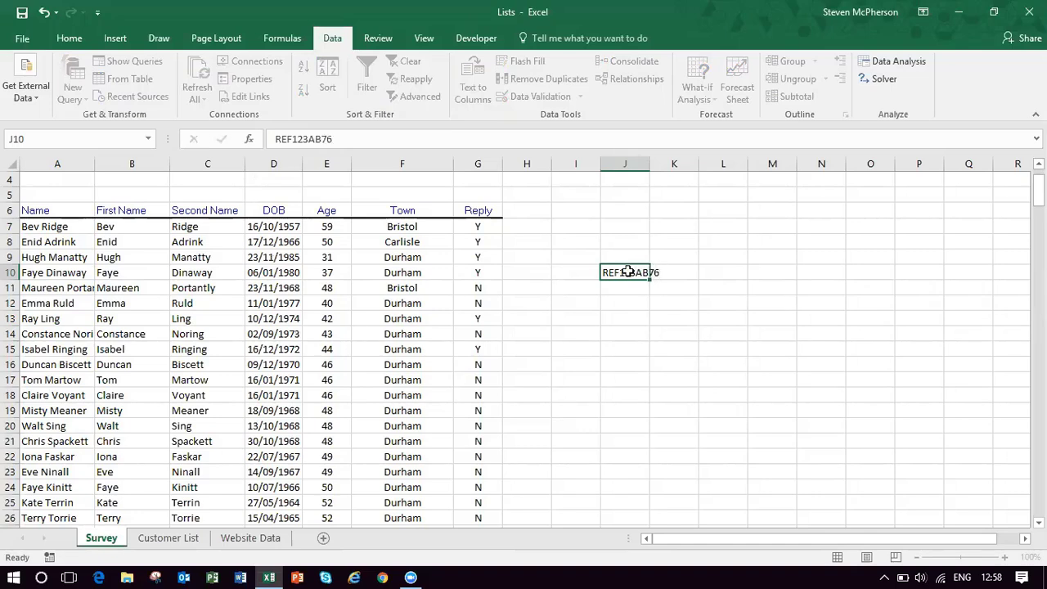
key("Return")
left_click_drag(651, 167, 671, 167)
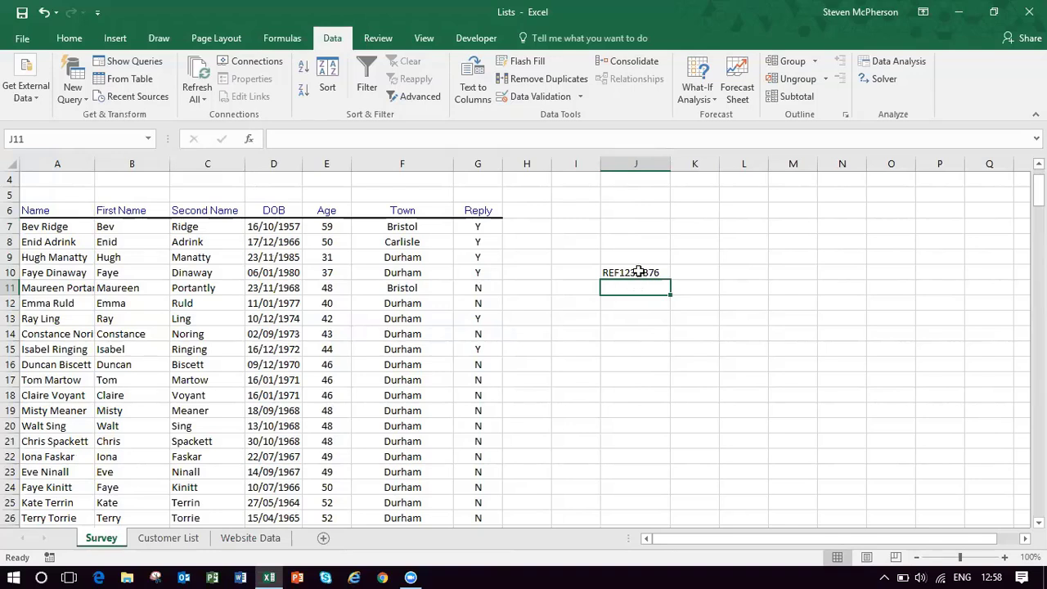
Step: Split the reference in J10 with fixed-width Text to Columns, placing breaks after REF, 123 and AB
left_click(639, 271)
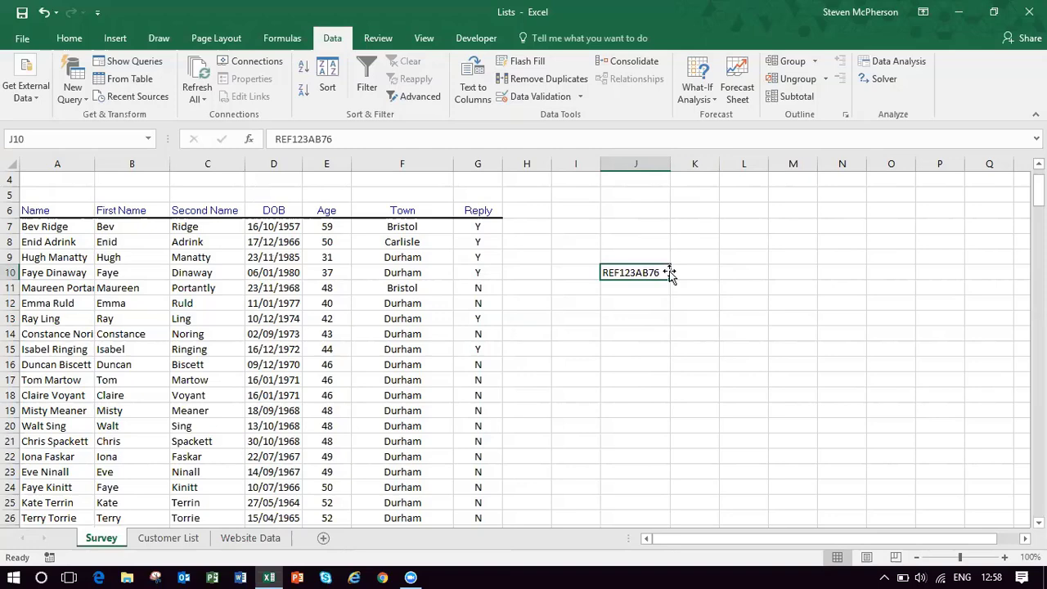
left_click(476, 75)
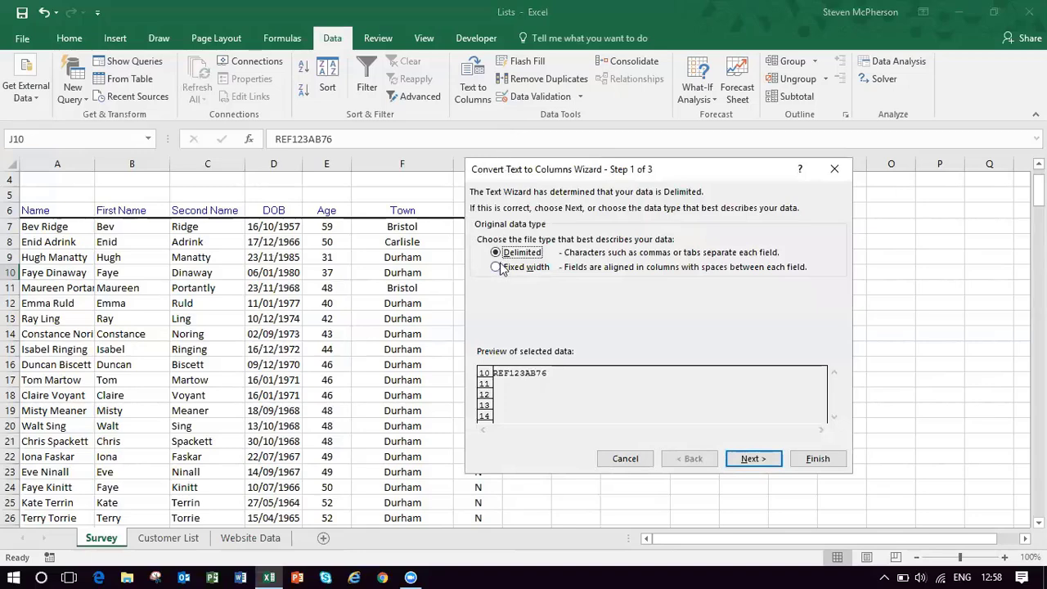
left_click(498, 268)
left_click(751, 459)
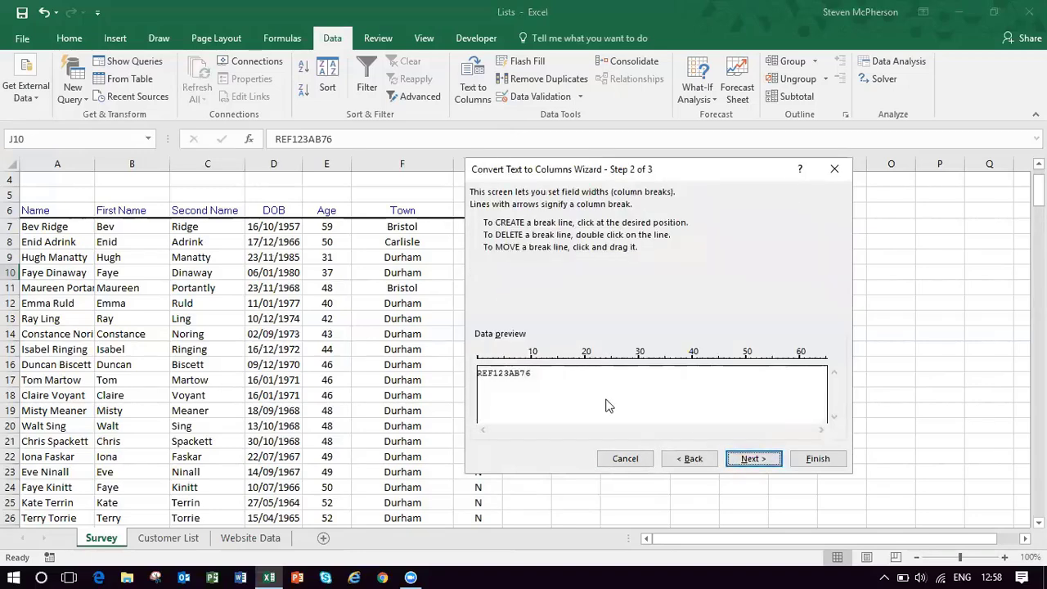
left_click(493, 381)
left_click(509, 382)
left_click(521, 382)
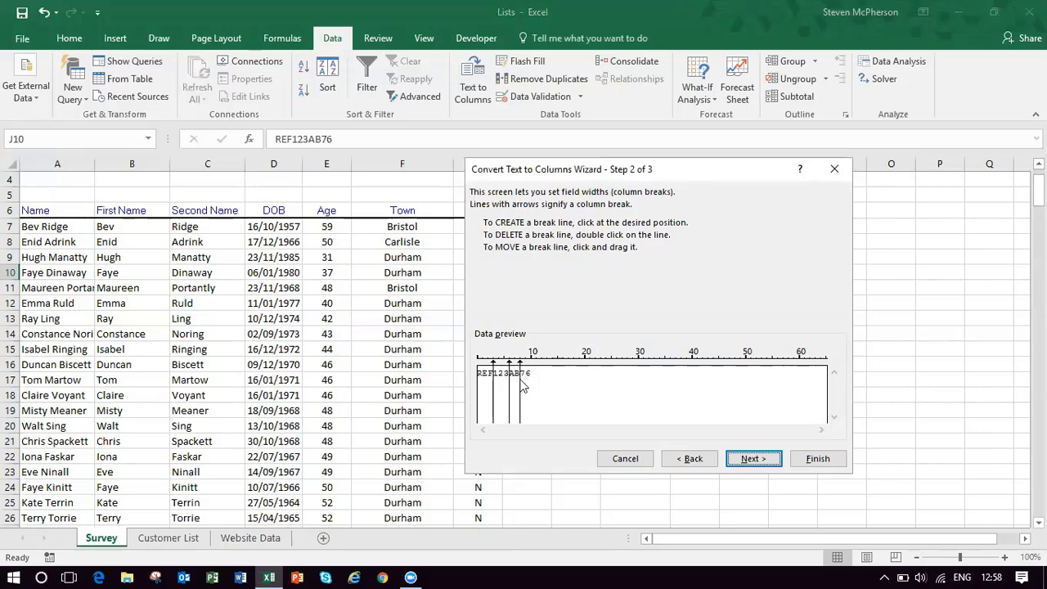
left_click(752, 459)
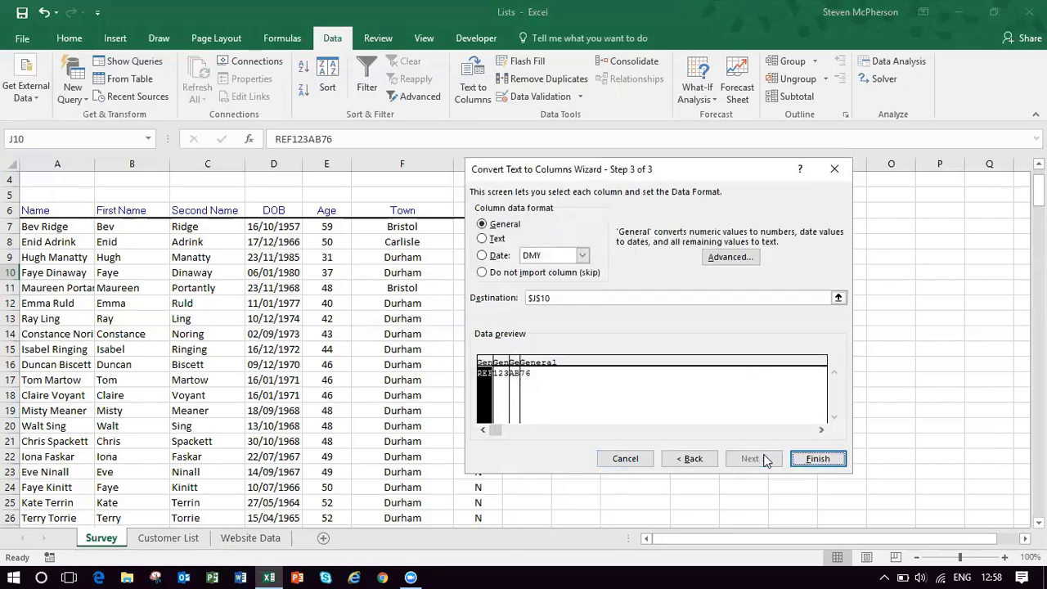
left_click(818, 459)
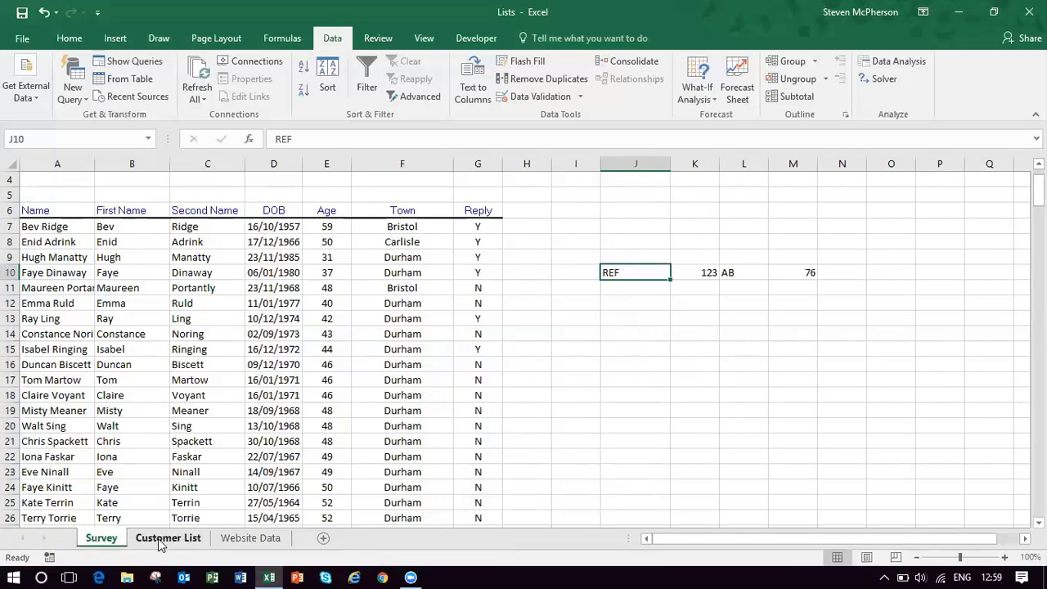
Step: On the Website Data sheet, autofit the widths of columns D to K, from Pageviews to Author
left_click(262, 538)
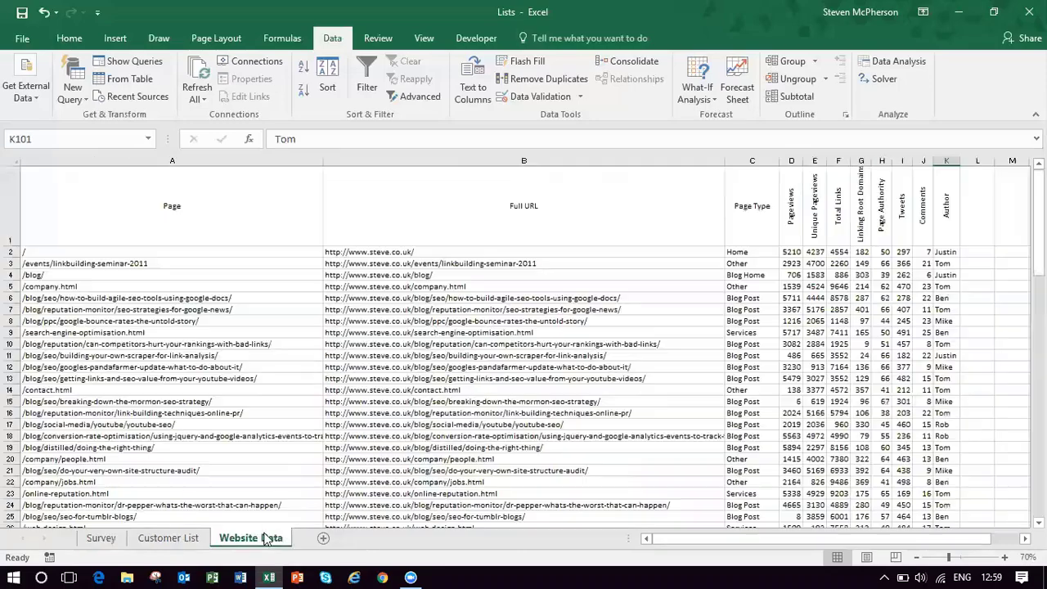
left_click(917, 559)
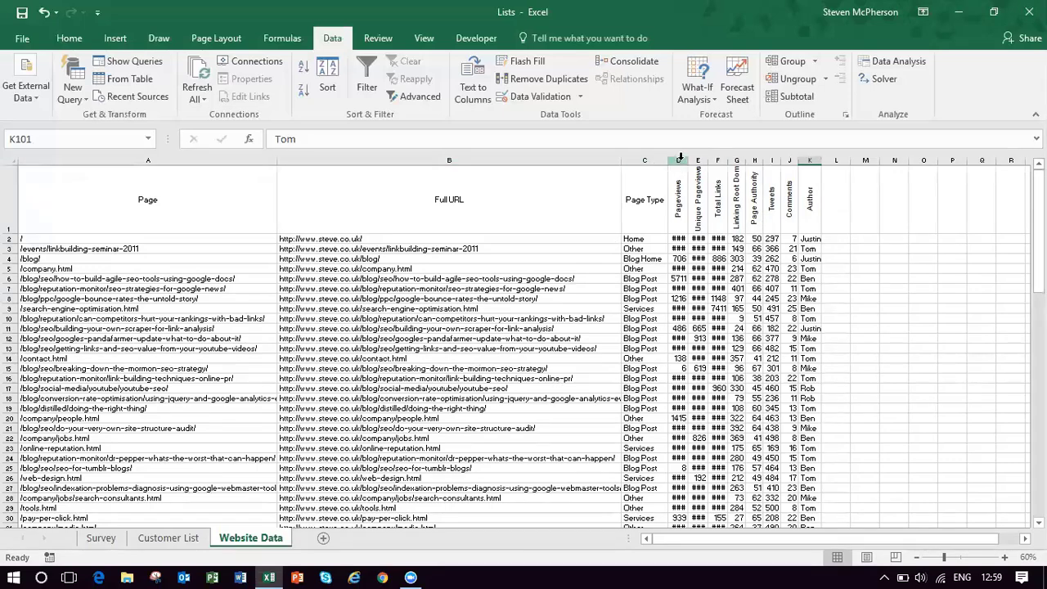
left_click_drag(679, 156, 799, 158)
double_click(799, 158)
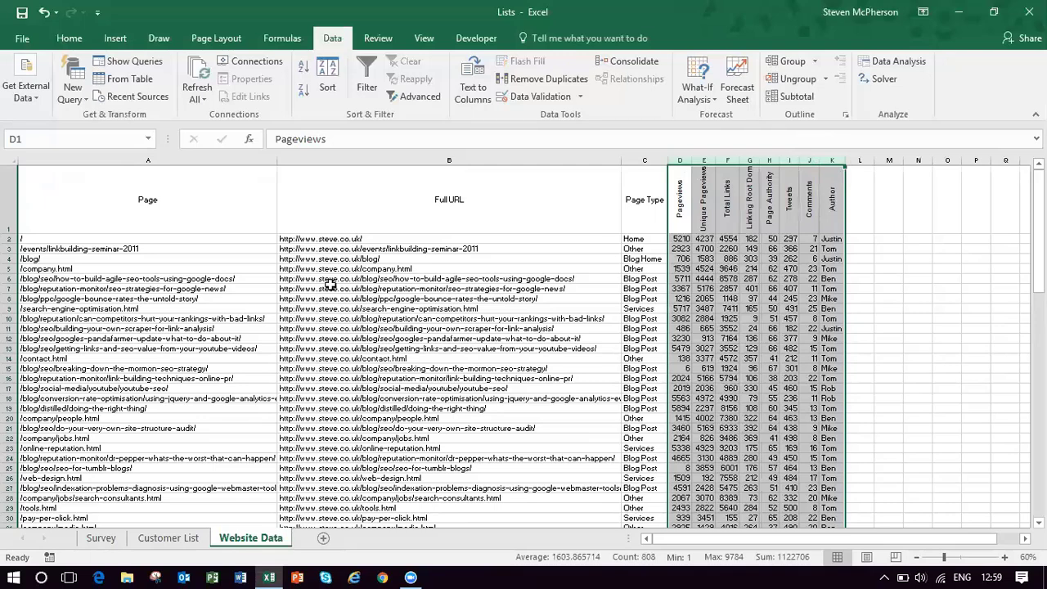
left_click(202, 239)
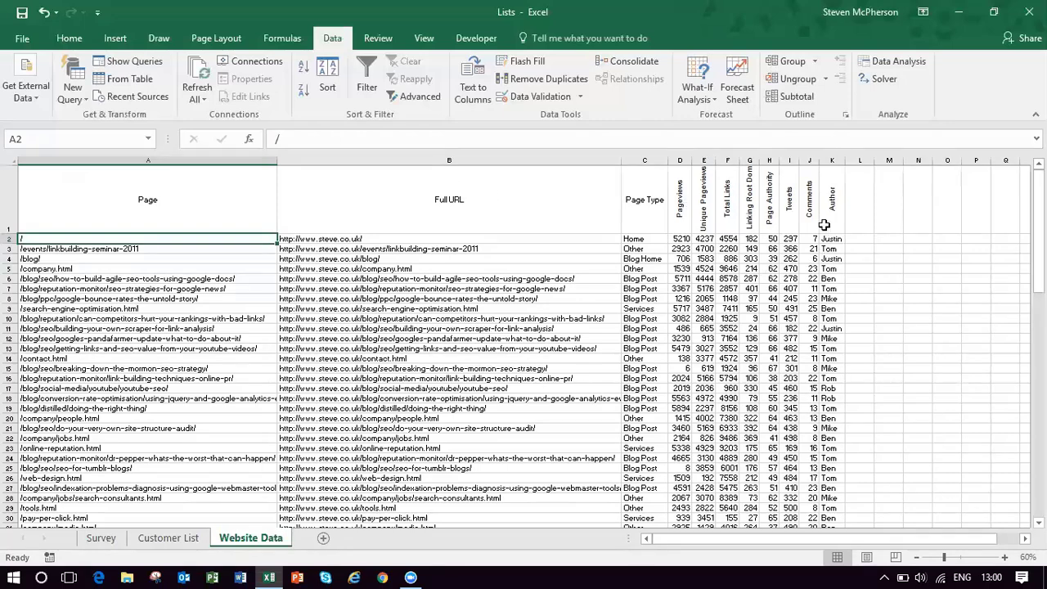
Step: Turn on filtering for the website data list and filter the Author column with the search text "ju"
left_click(650, 329)
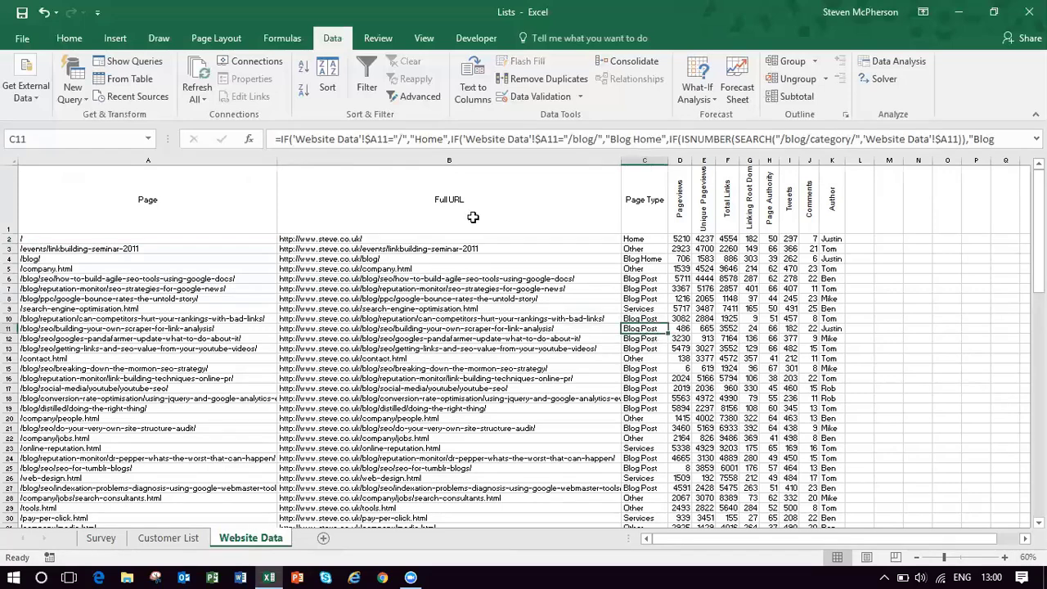
left_click(368, 74)
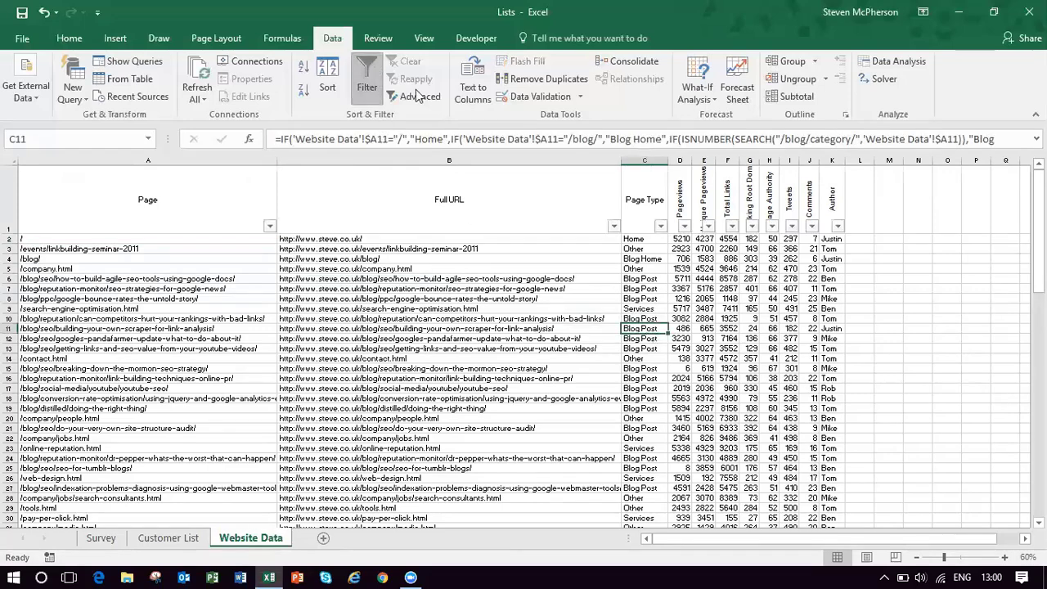
left_click(837, 226)
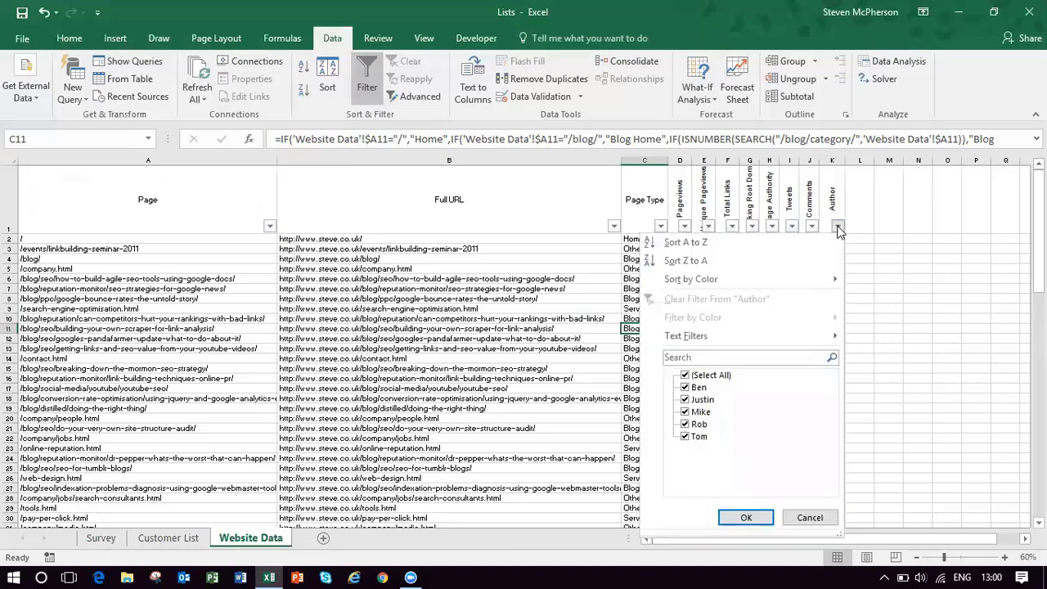
left_click(710, 358)
type("ju")
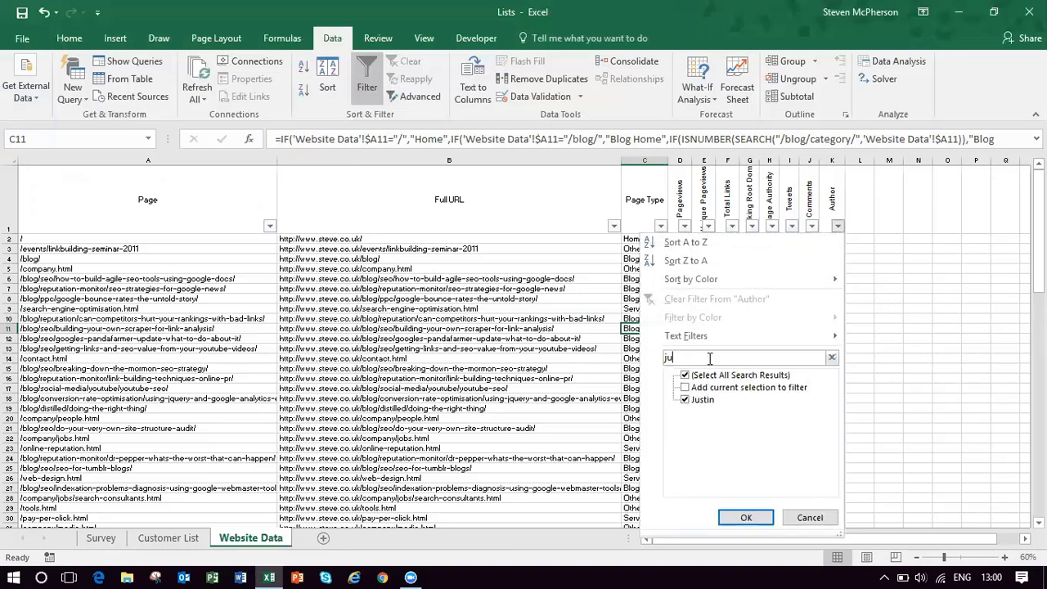
left_click(744, 517)
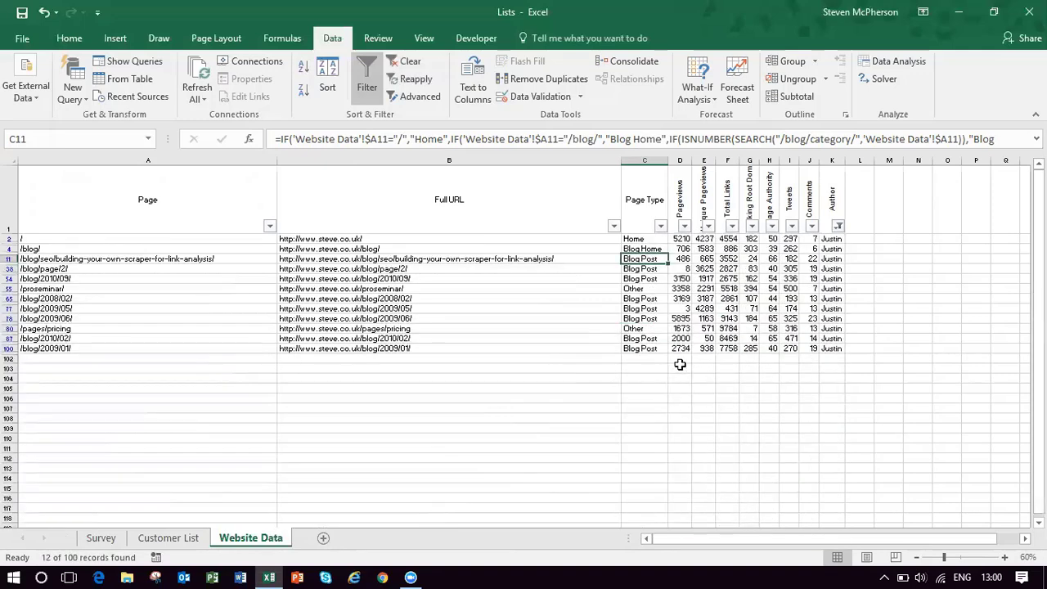
Step: Filter the Page Type column to Blog Post only and increase the height of the header row
left_click(661, 226)
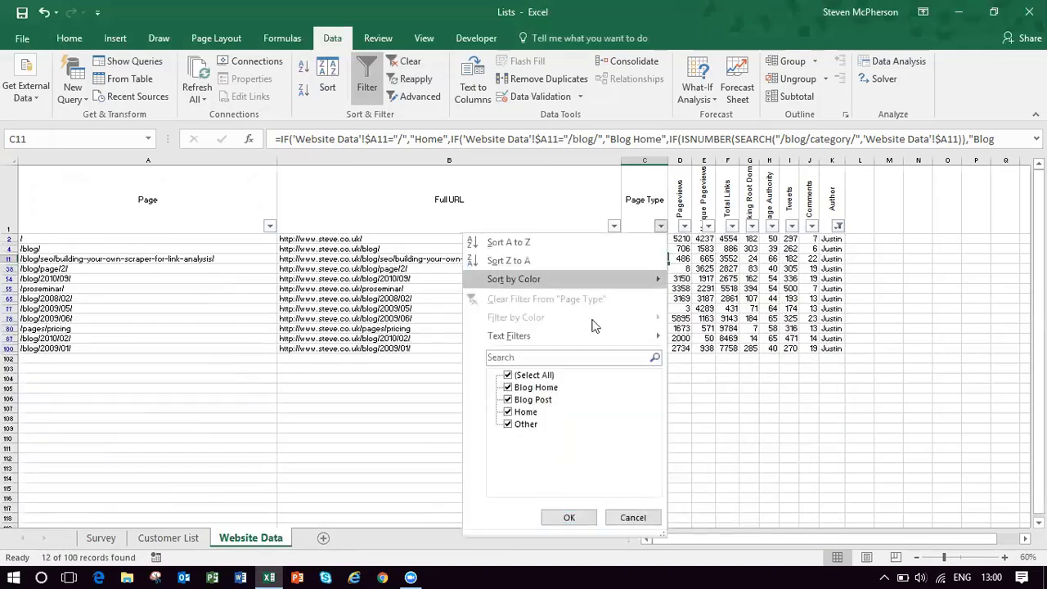
left_click(517, 357)
type("blo")
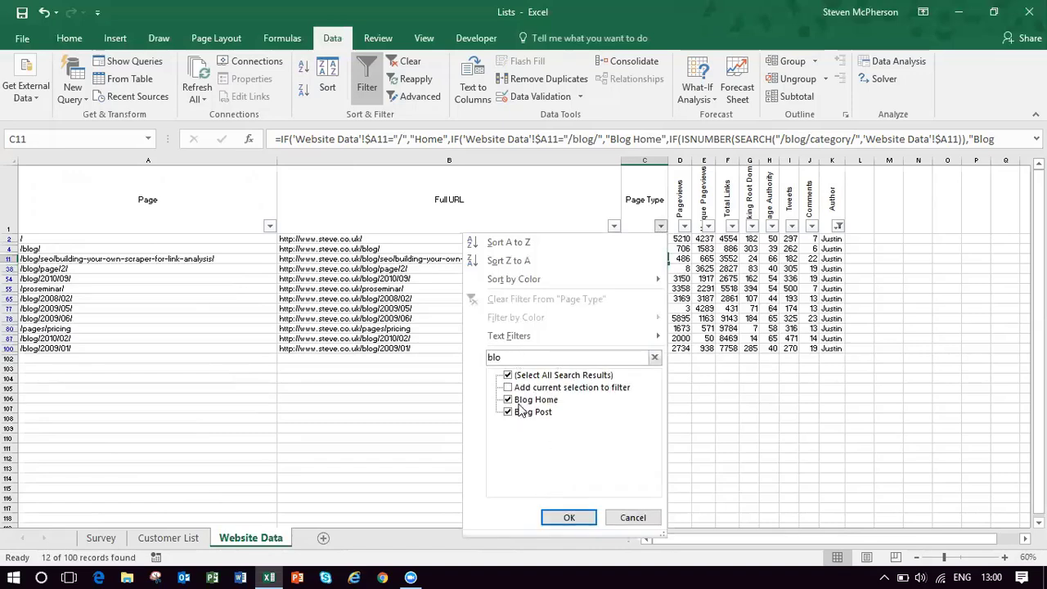
left_click(508, 399)
left_click(571, 516)
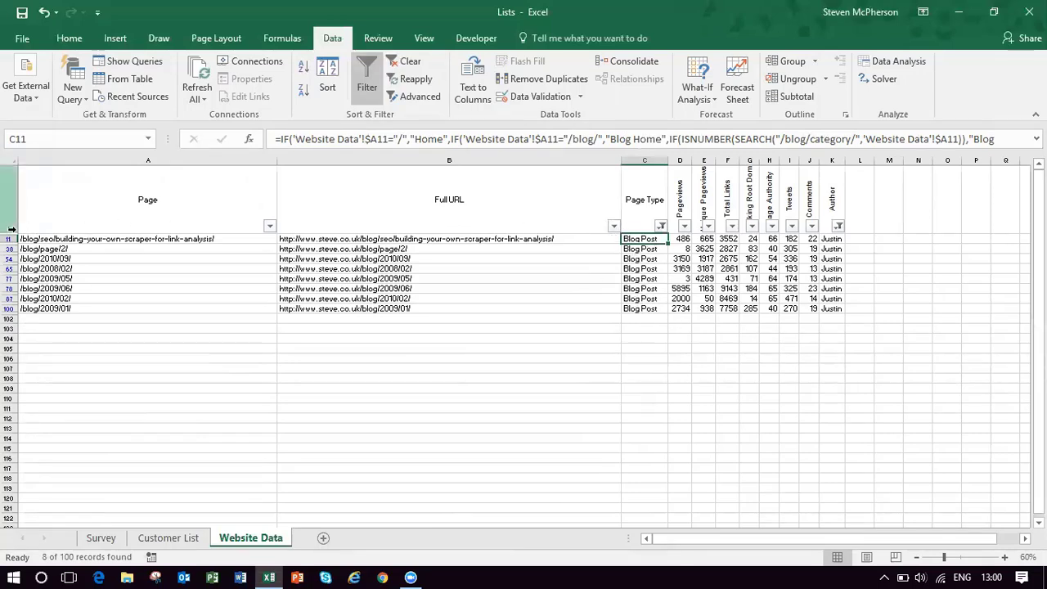
left_click_drag(13, 232, 12, 259)
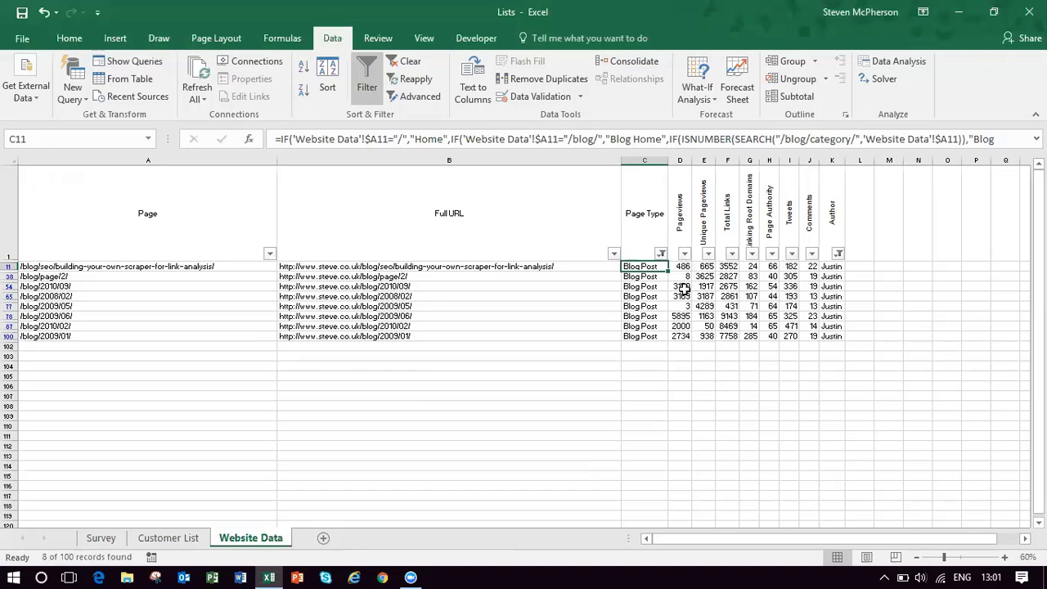
Step: Select the filtered Pageviews values and remove Minimum and Maximum from the status bar statistics
left_click_drag(684, 266, 682, 333)
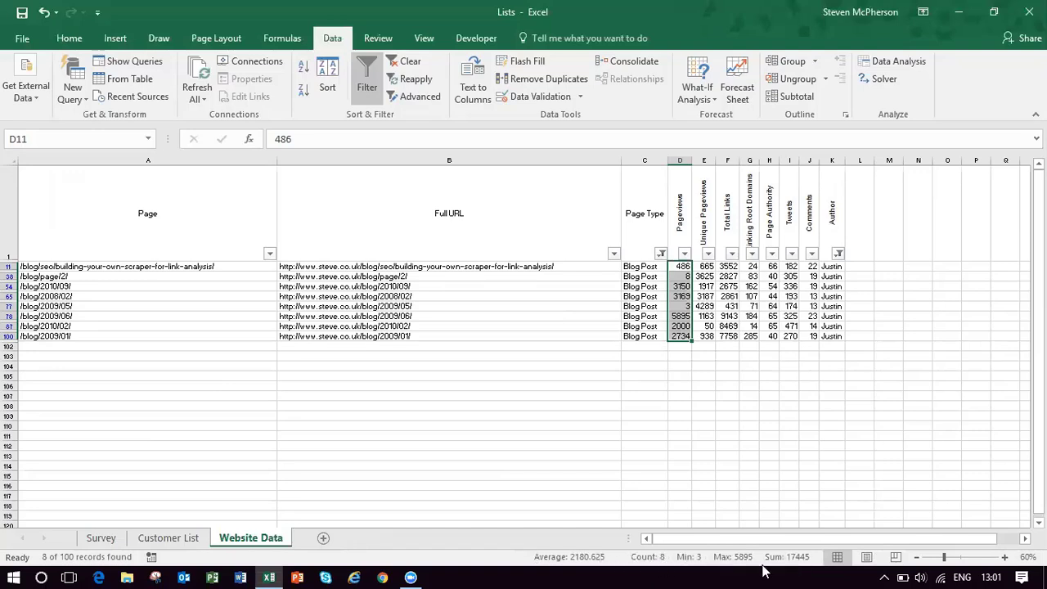
right_click(710, 558)
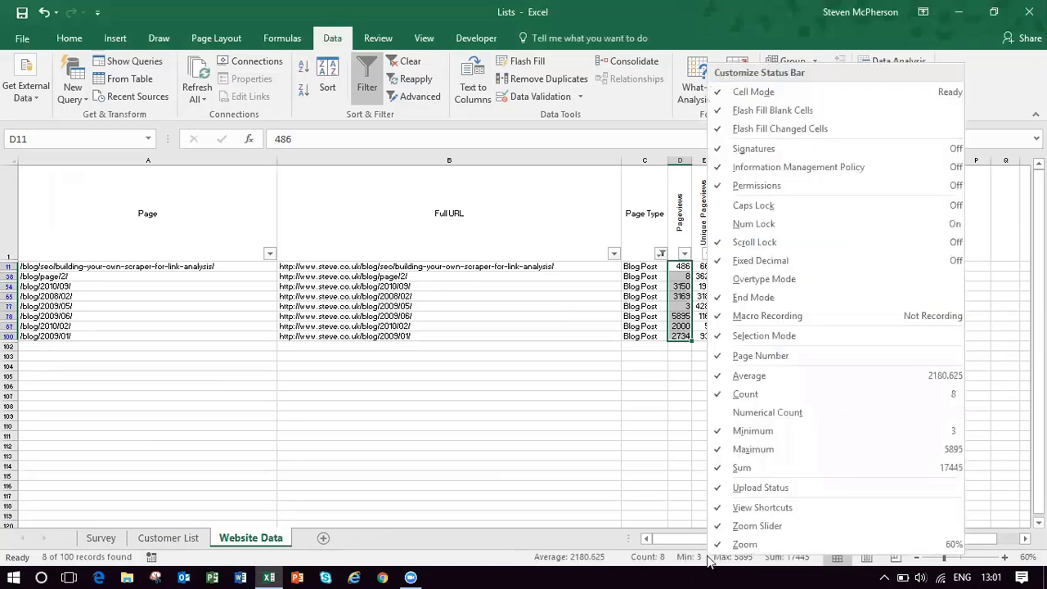
left_click(776, 431)
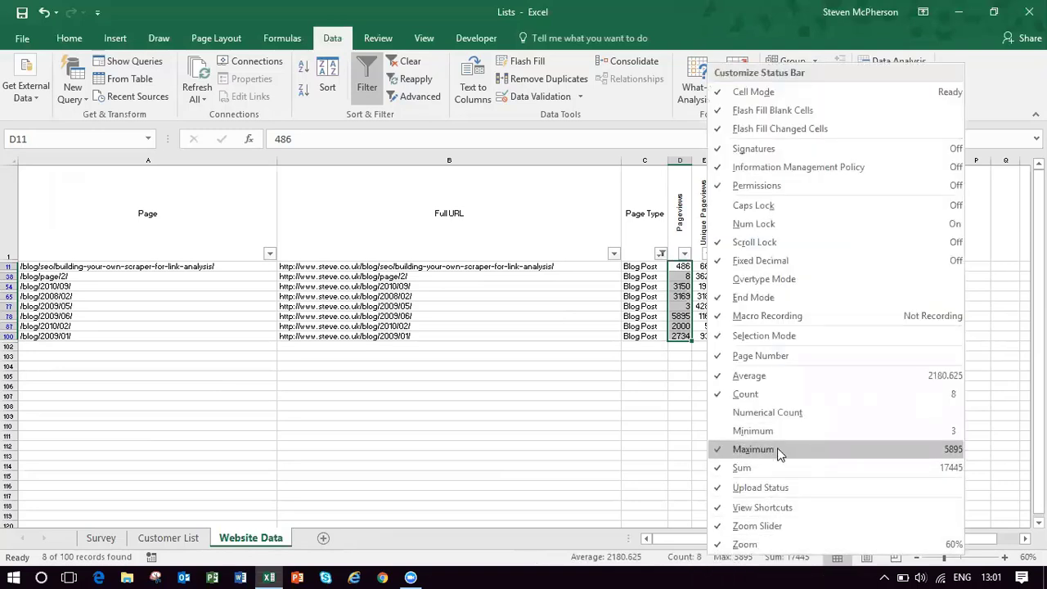
left_click(777, 447)
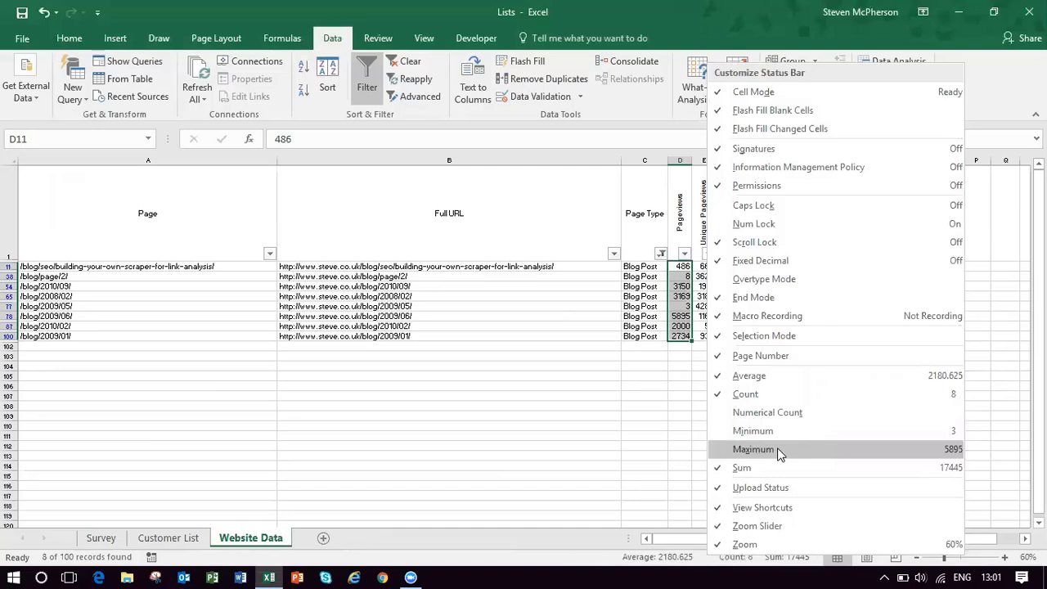
left_click(774, 402)
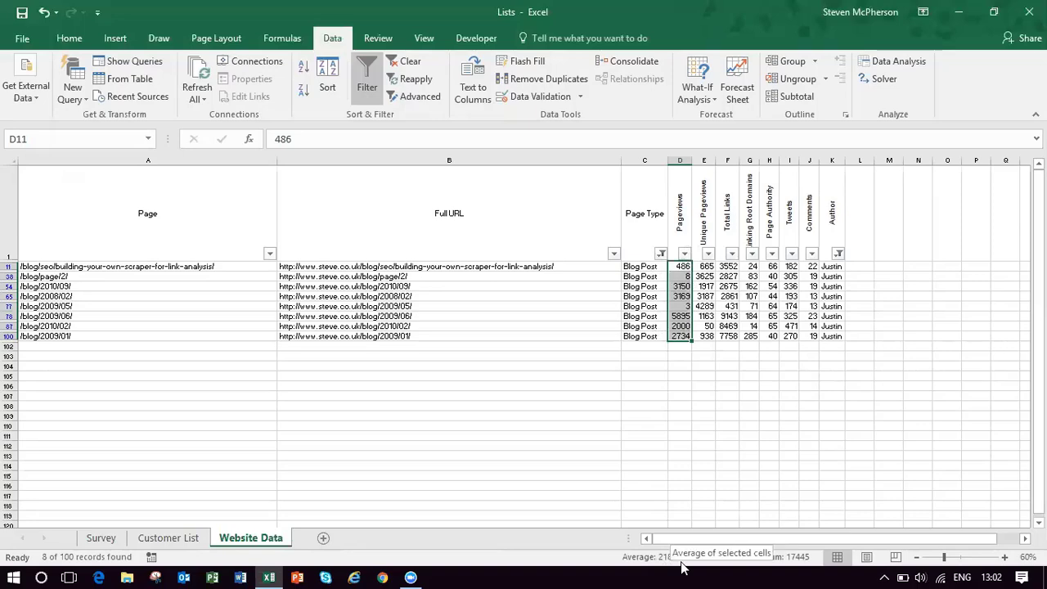
Step: Clear all filters from the website data list and turn filtering off
left_click(409, 62)
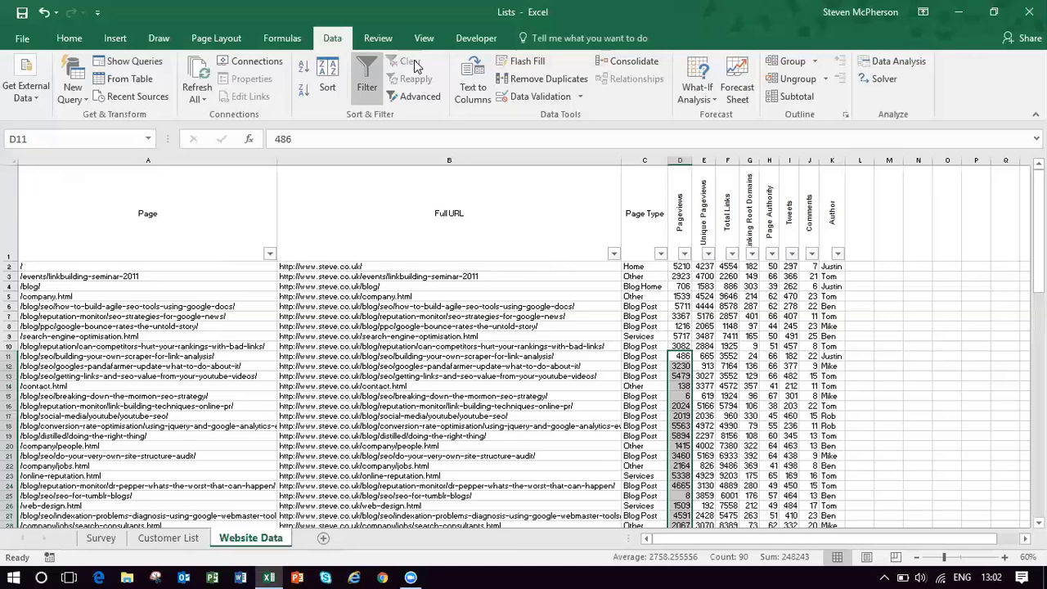
left_click(601, 326)
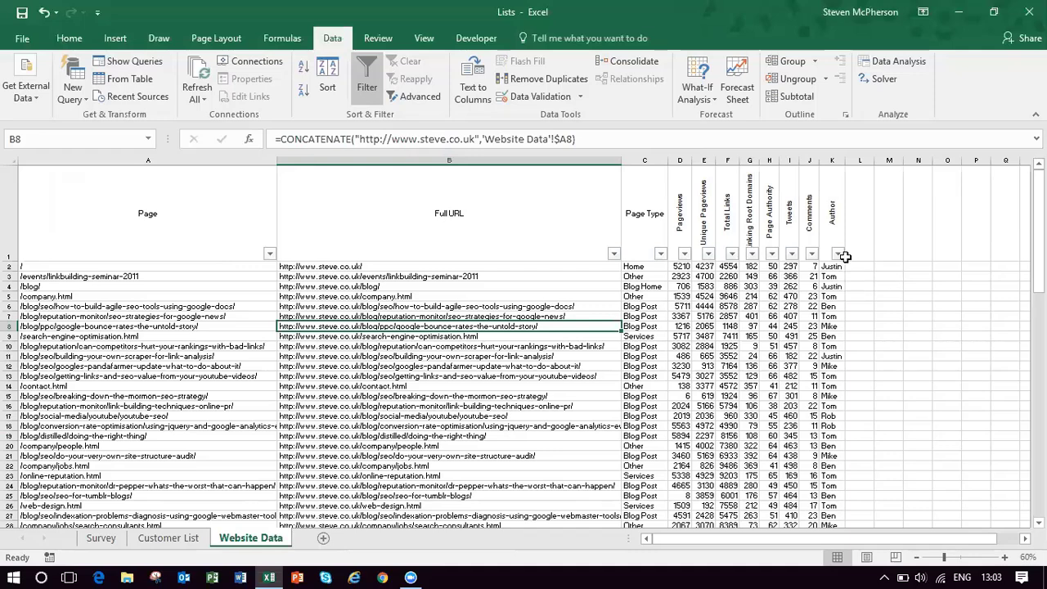
left_click(472, 366)
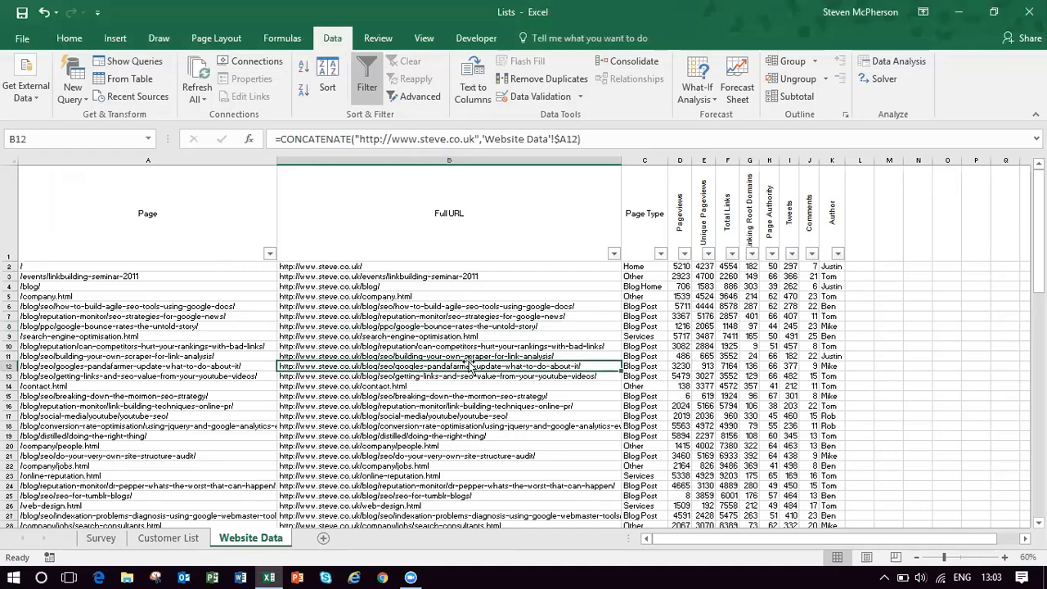
left_click(368, 72)
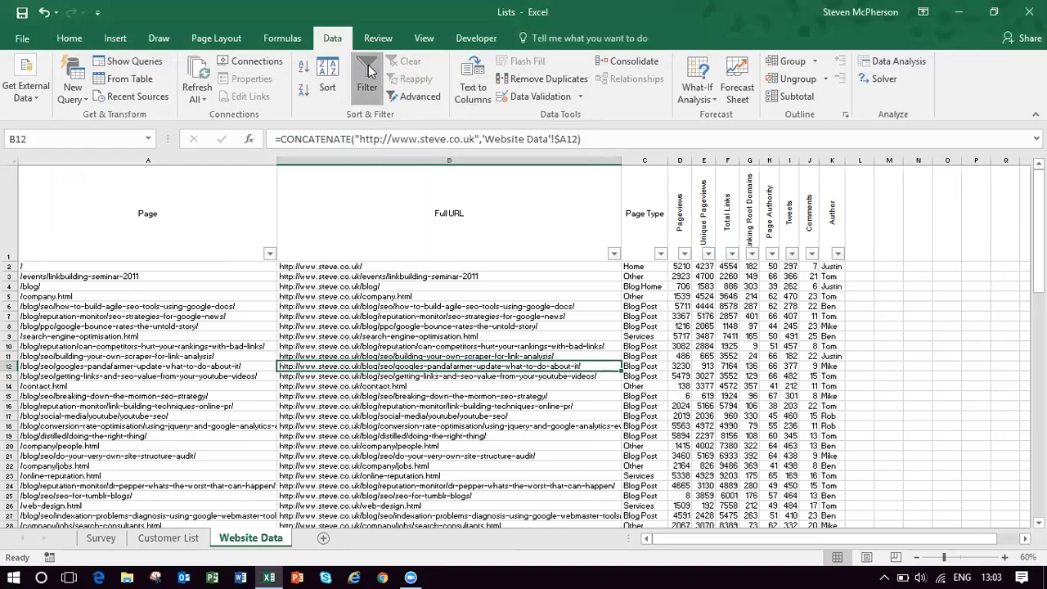
Step: Create a PivotTable on a new worksheet from the website data range A1:K101
left_click(423, 326)
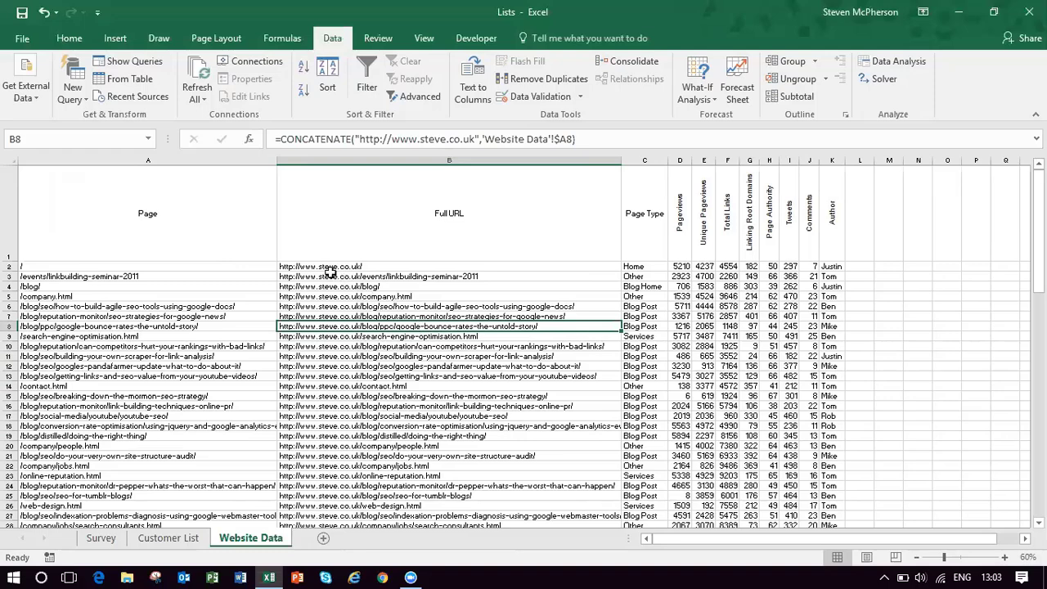
left_click(118, 39)
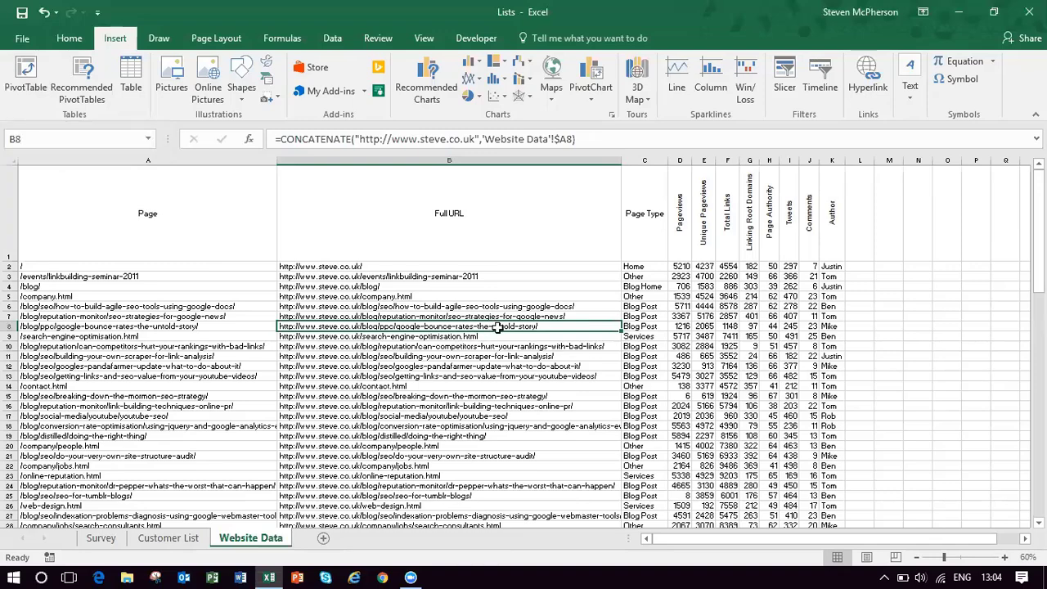
left_click(29, 72)
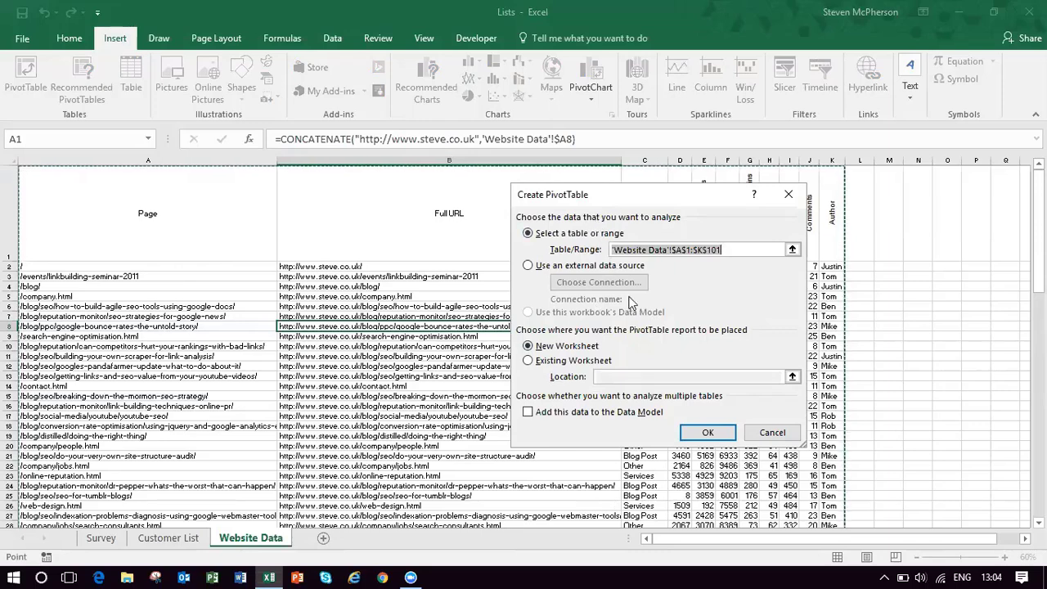
left_click(708, 431)
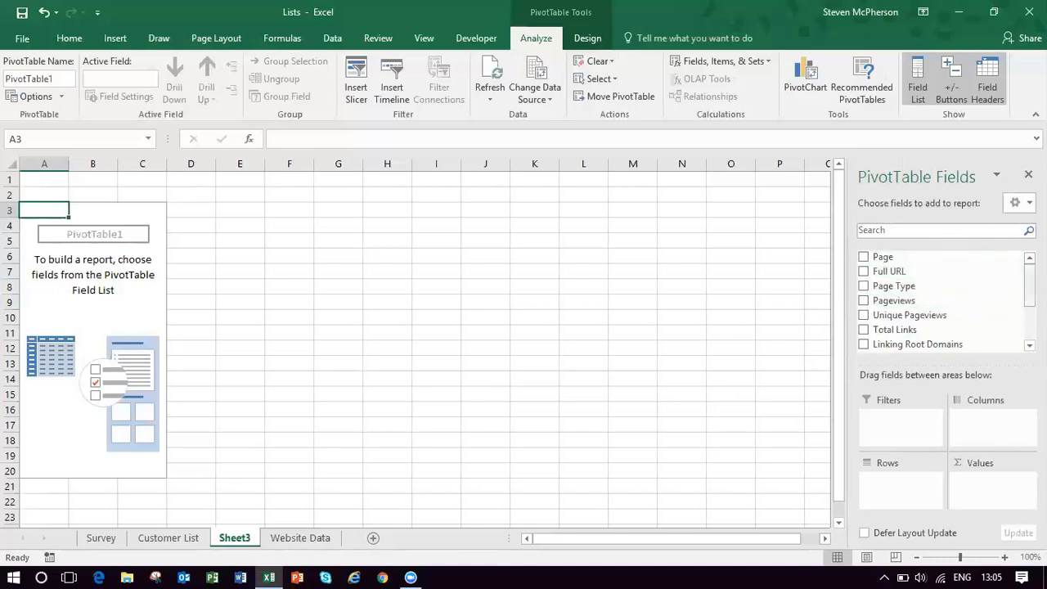
Step: Review the available fields and the source data, and add the Author field to the PivotTable's columns
scroll(940, 300, "down", 2)
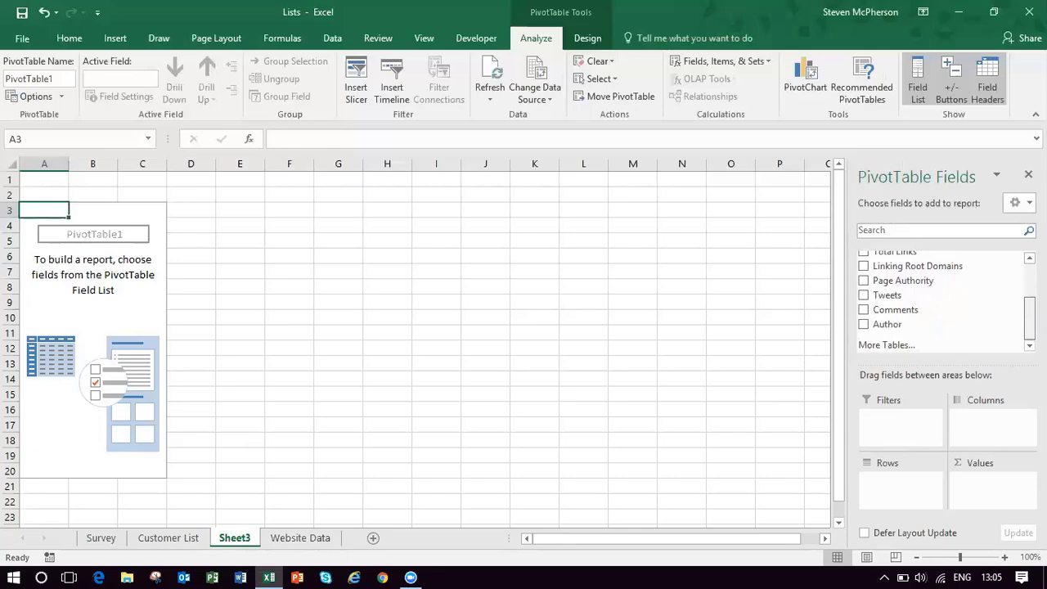
scroll(941, 294, "up", 3)
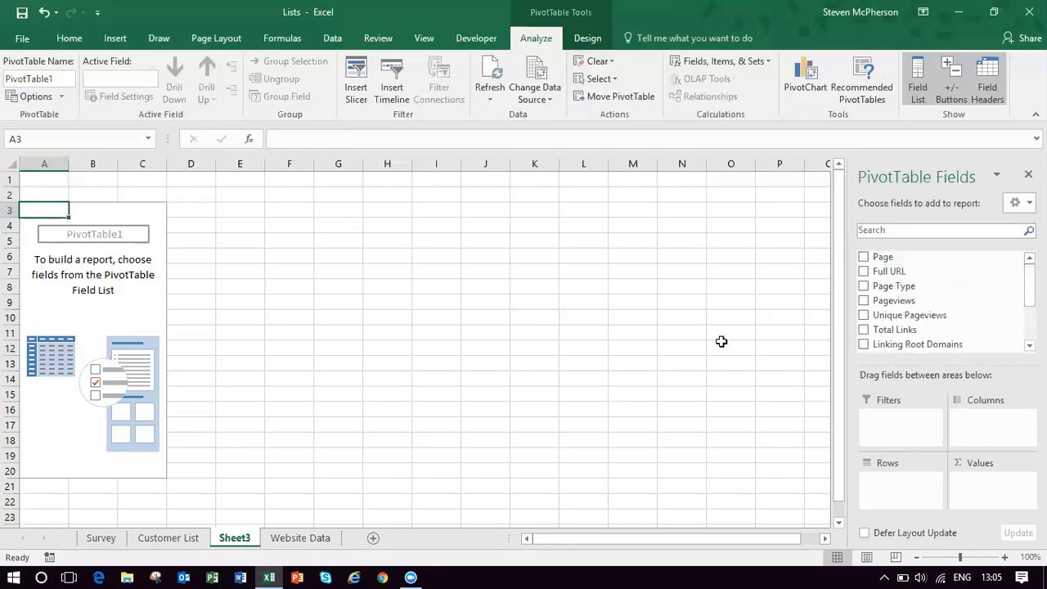
left_click(306, 538)
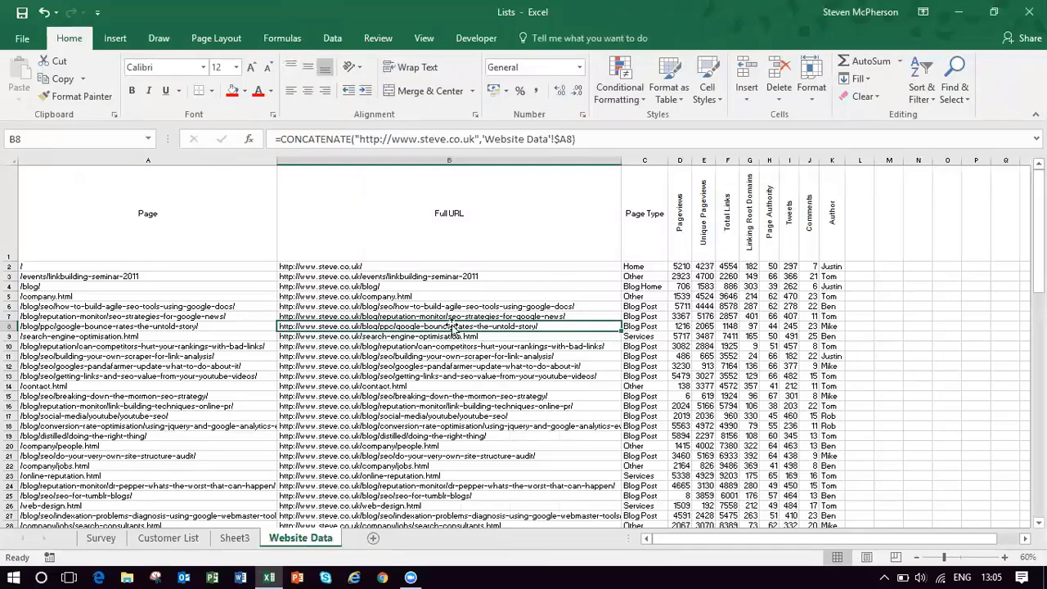
left_click(237, 538)
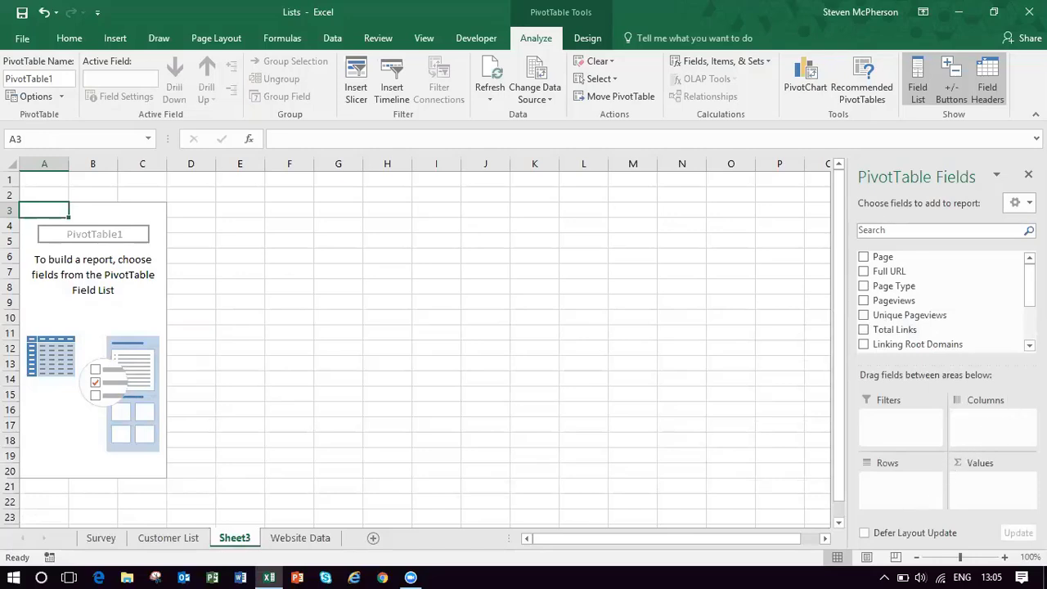
left_click_drag(1030, 287, 1030, 323)
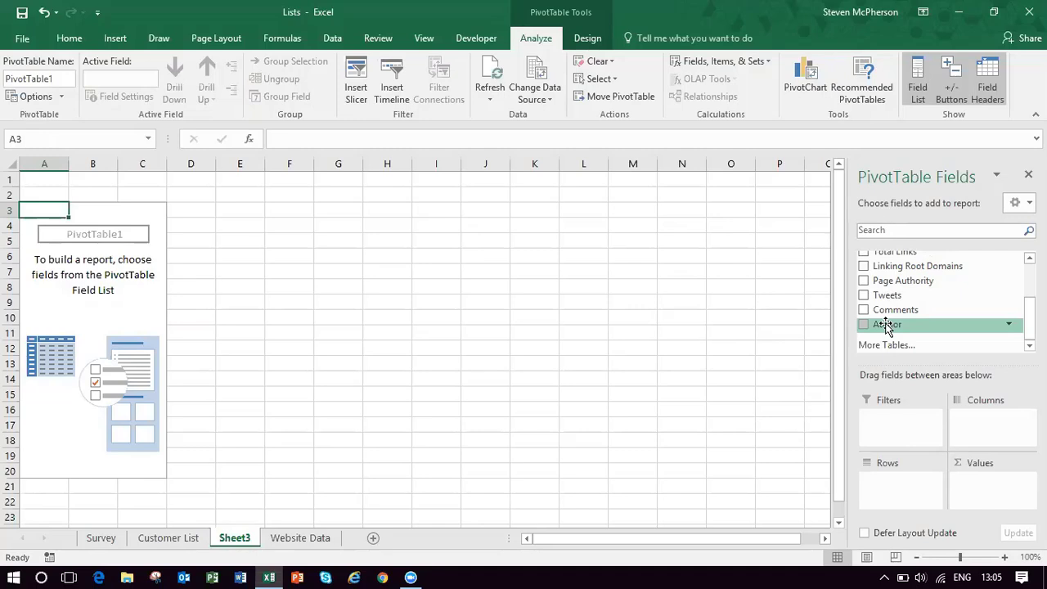
left_click_drag(888, 327, 987, 434)
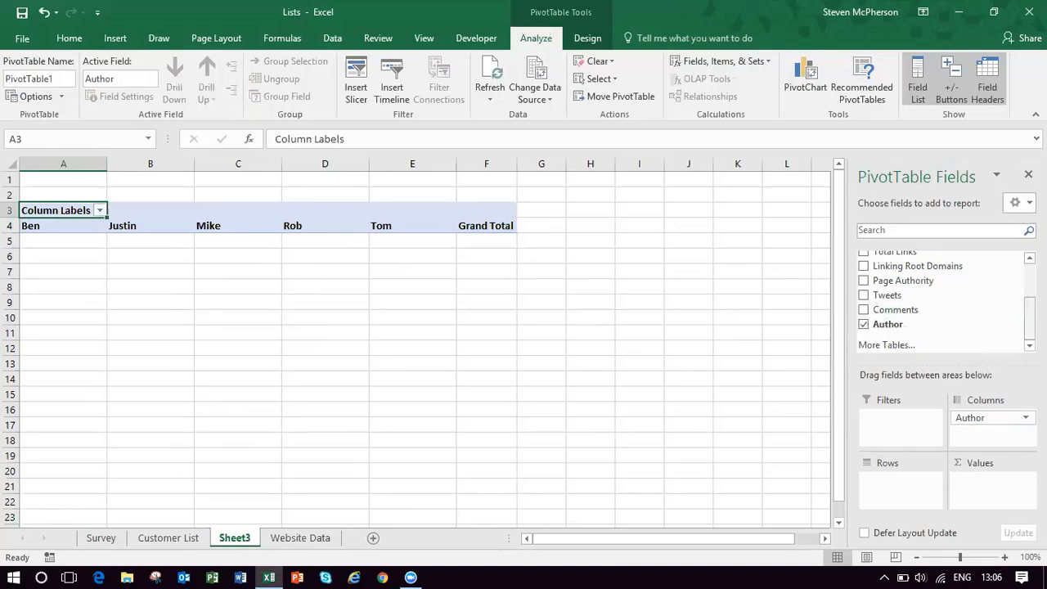
Step: Add Page Type to the PivotTable's rows and Pageviews to its values
scroll(941, 299, "up", 6)
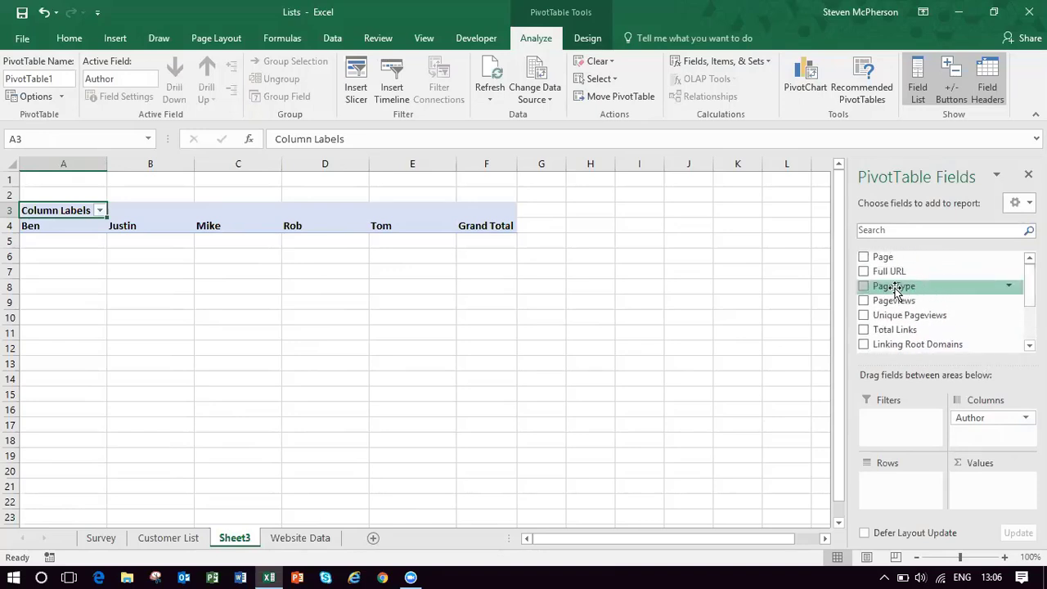
left_click_drag(895, 291, 891, 490)
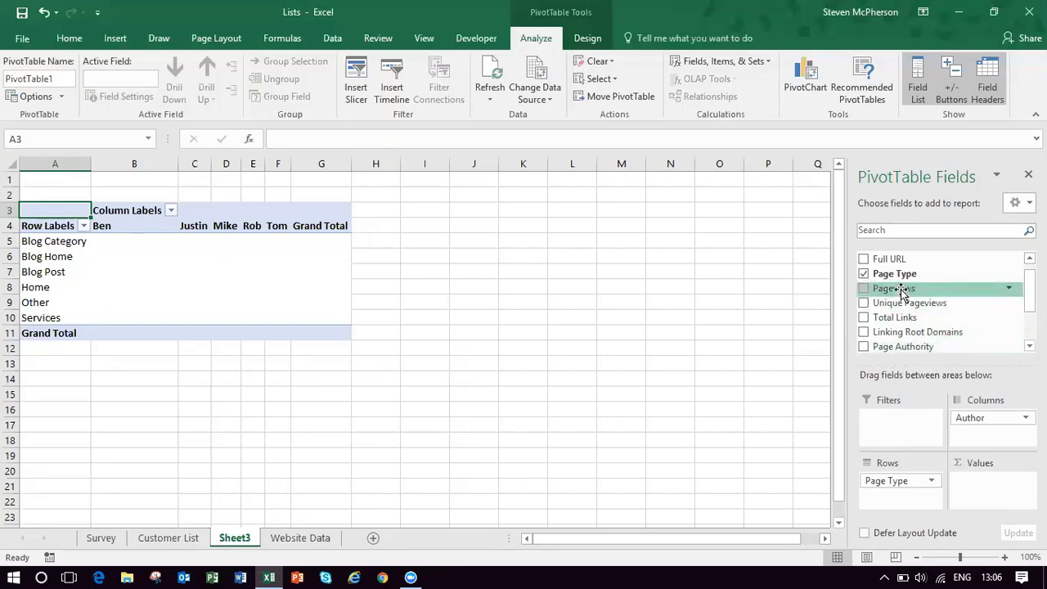
left_click_drag(900, 290, 998, 498)
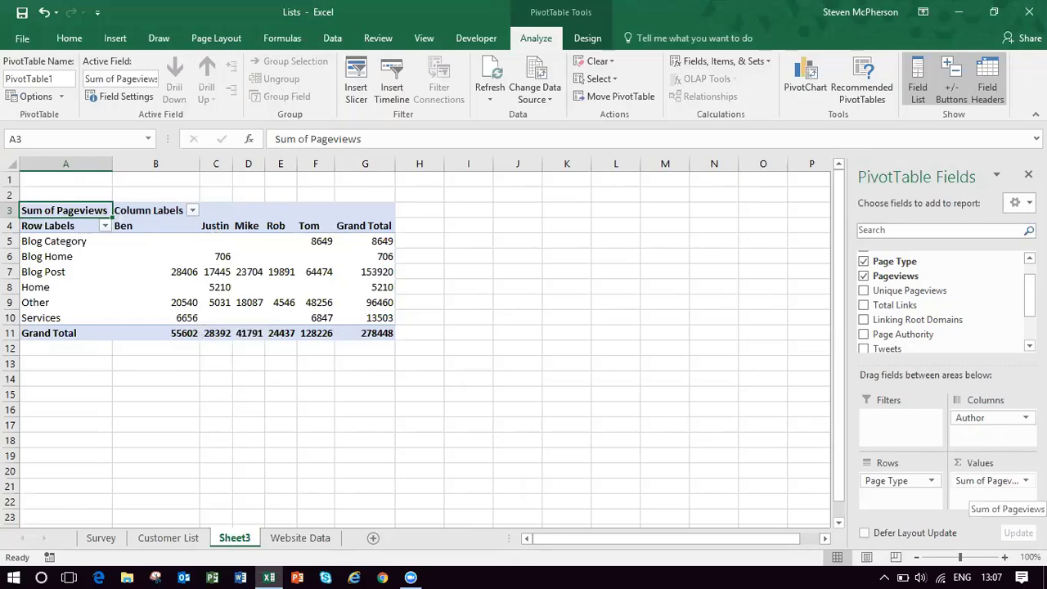
Step: Change the Pageviews value field to summarize by Average
left_click(990, 480)
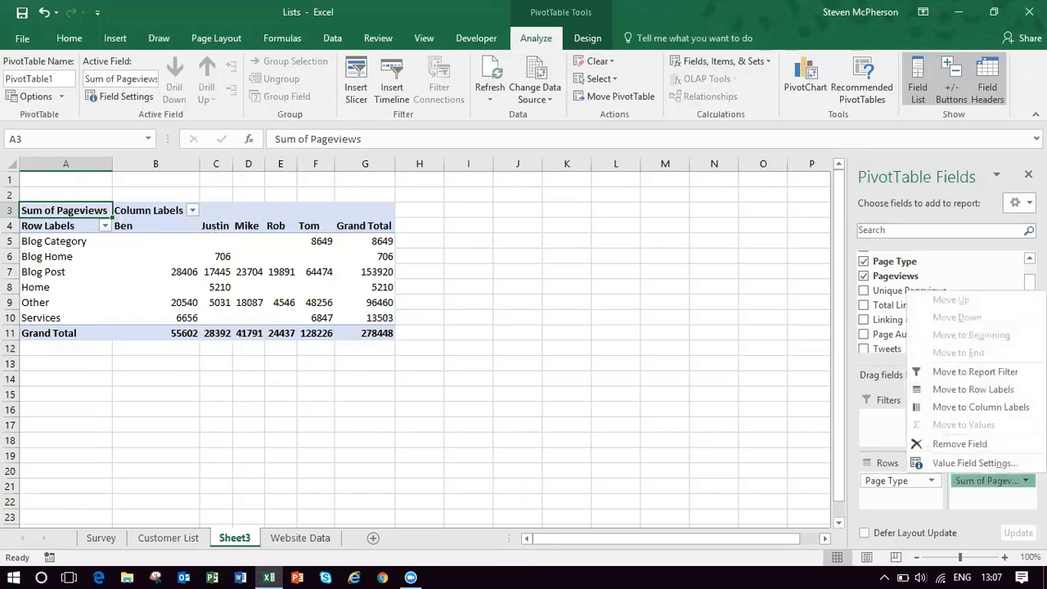
left_click(1015, 463)
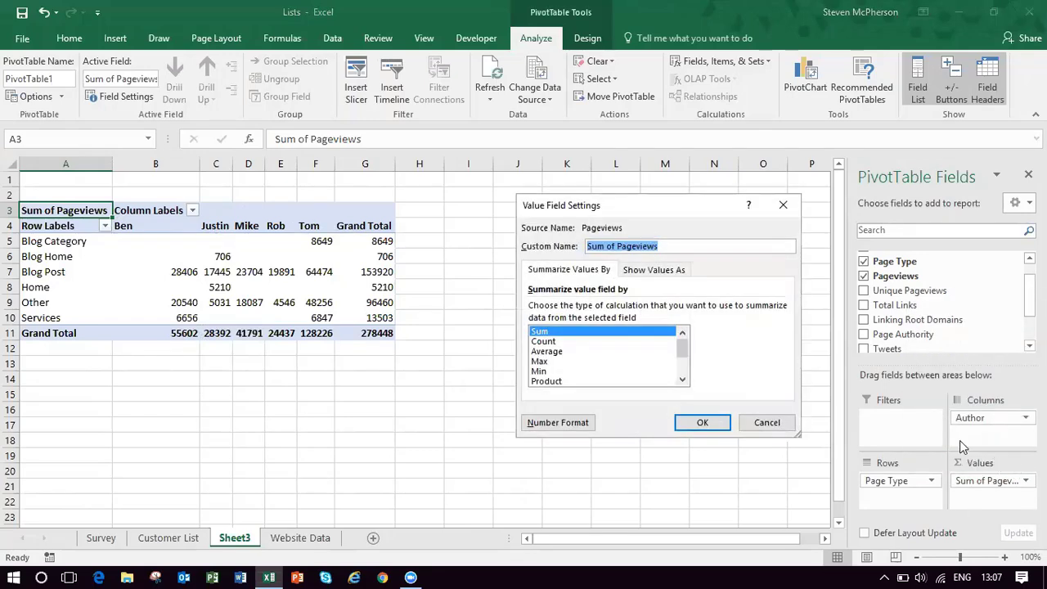
left_click(556, 354)
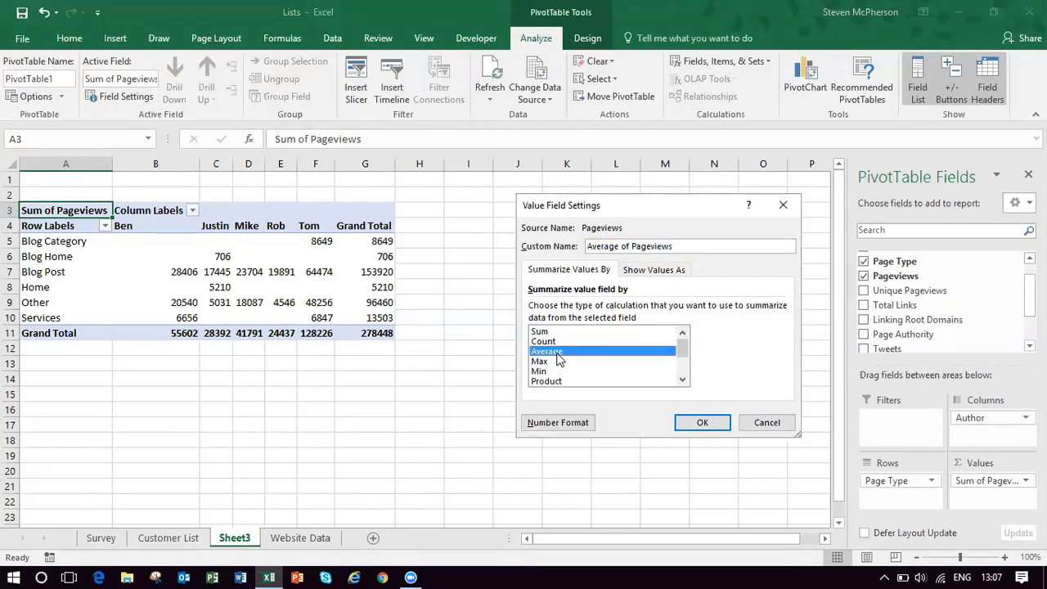
left_click(705, 423)
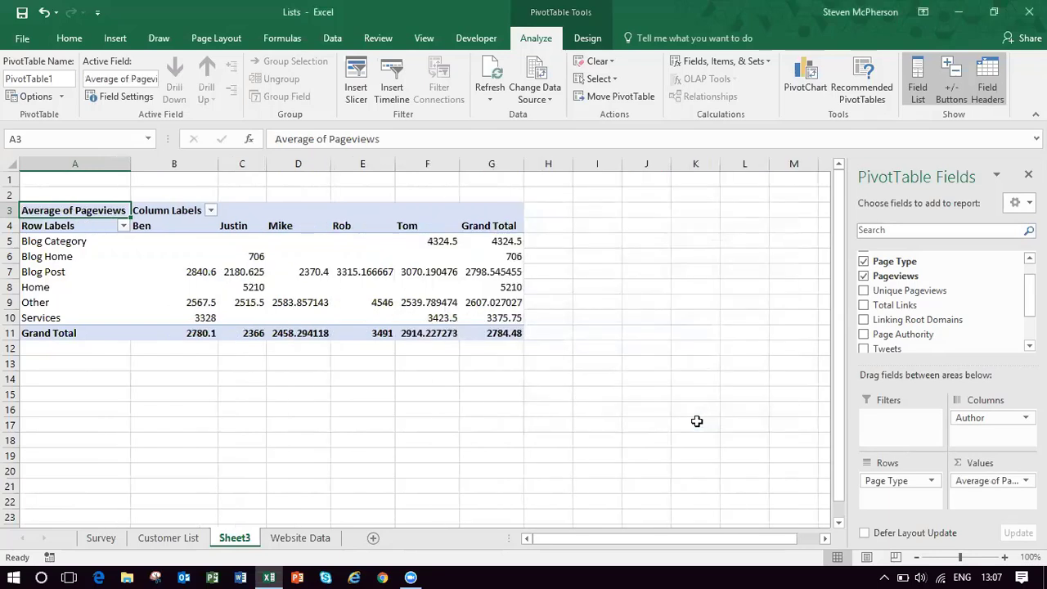
Step: Reselect a cell in the PivotTable and remove the Author field from its columns
mouse_move(157, 256)
left_click(646, 378)
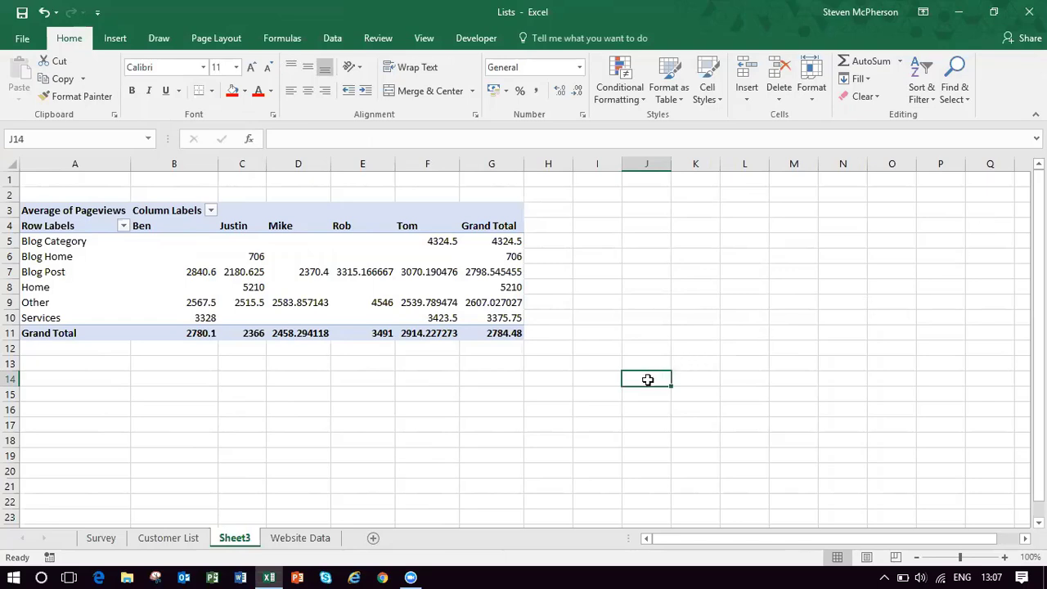
left_click(353, 274)
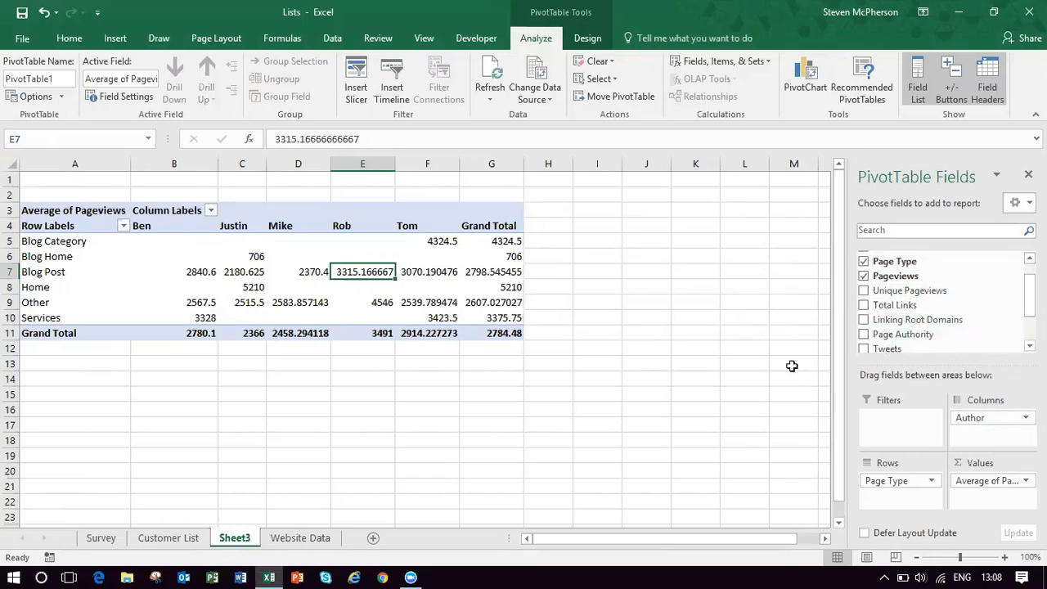
mouse_move(227, 328)
left_click_drag(1001, 419, 711, 355)
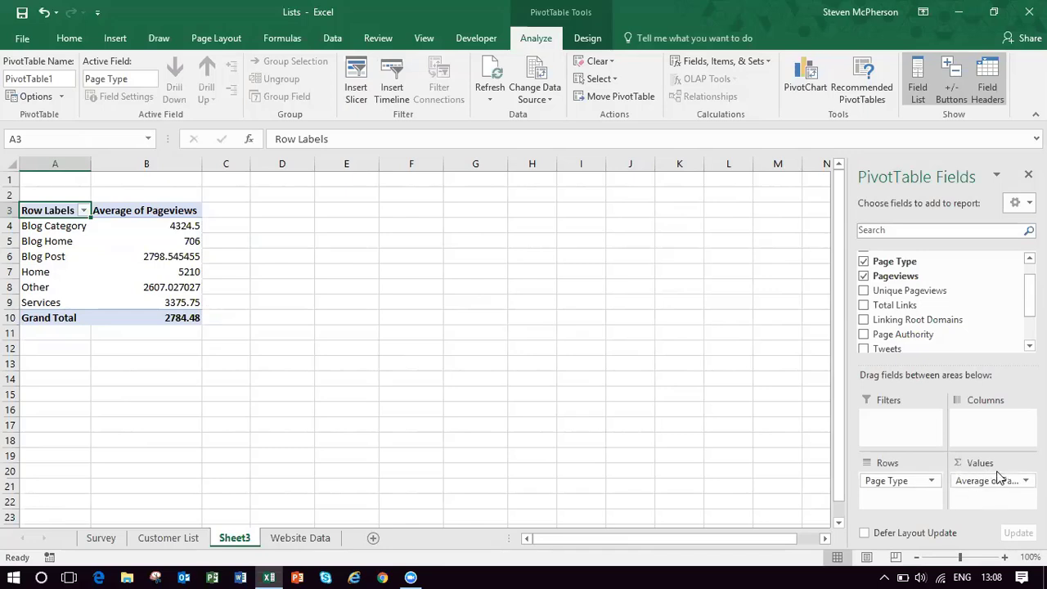
Step: Add Pageviews a second time, plus Tweets, Comments and Total Links, to the PivotTable's values
left_click_drag(1030, 295, 1030, 303)
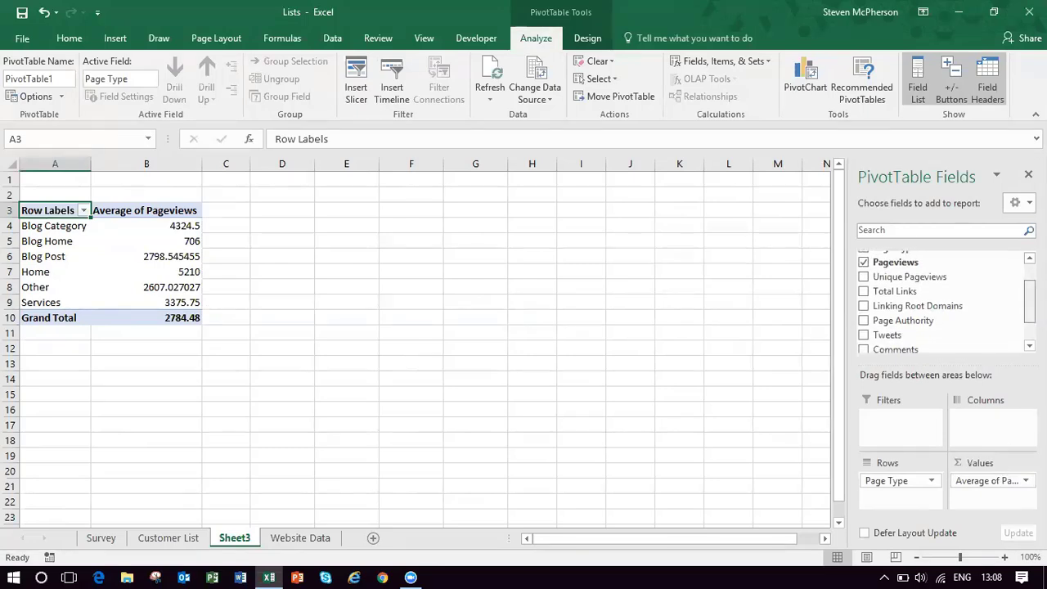
left_click_drag(908, 261, 994, 497)
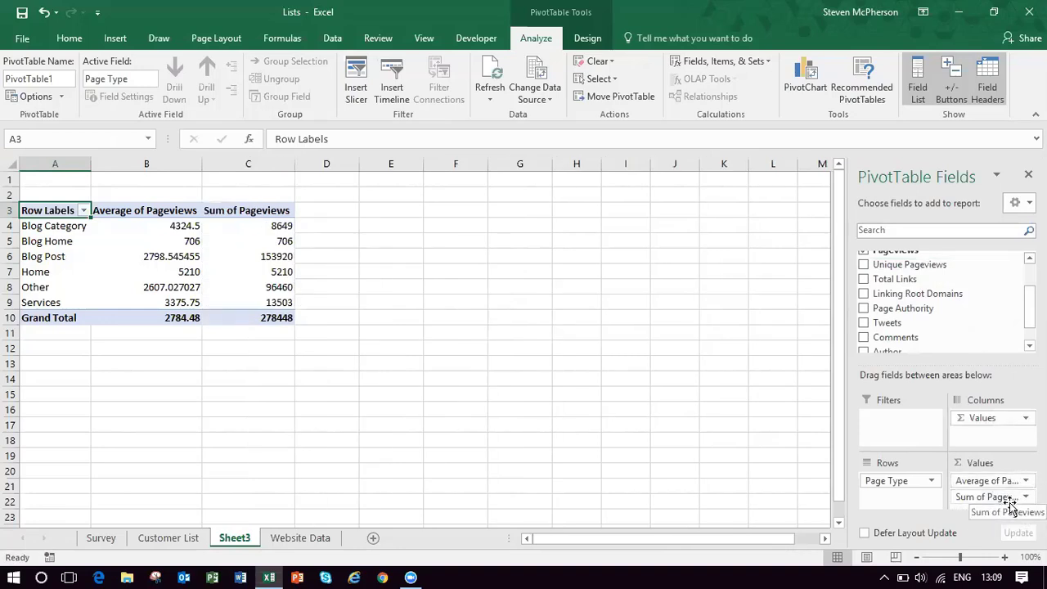
left_click_drag(955, 324, 992, 490)
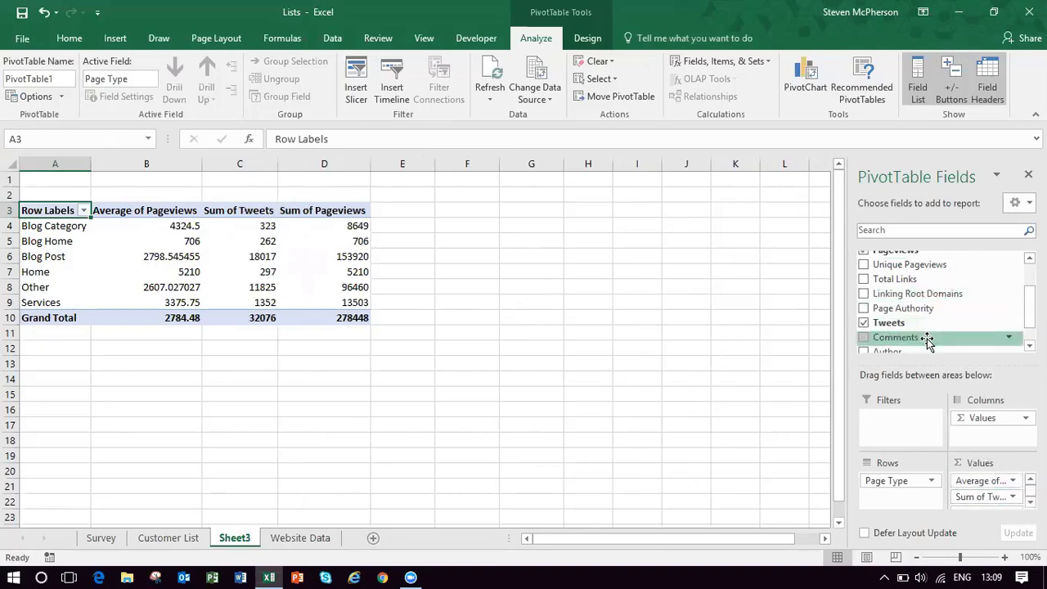
left_click_drag(928, 339, 993, 495)
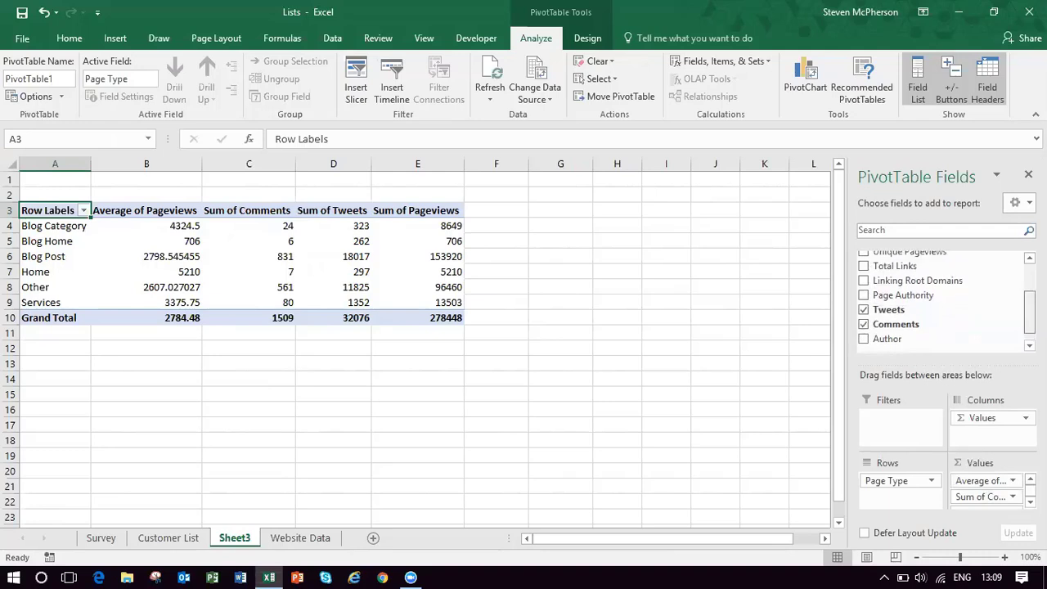
scroll(941, 303, "up", 1)
left_click_drag(912, 304, 979, 488)
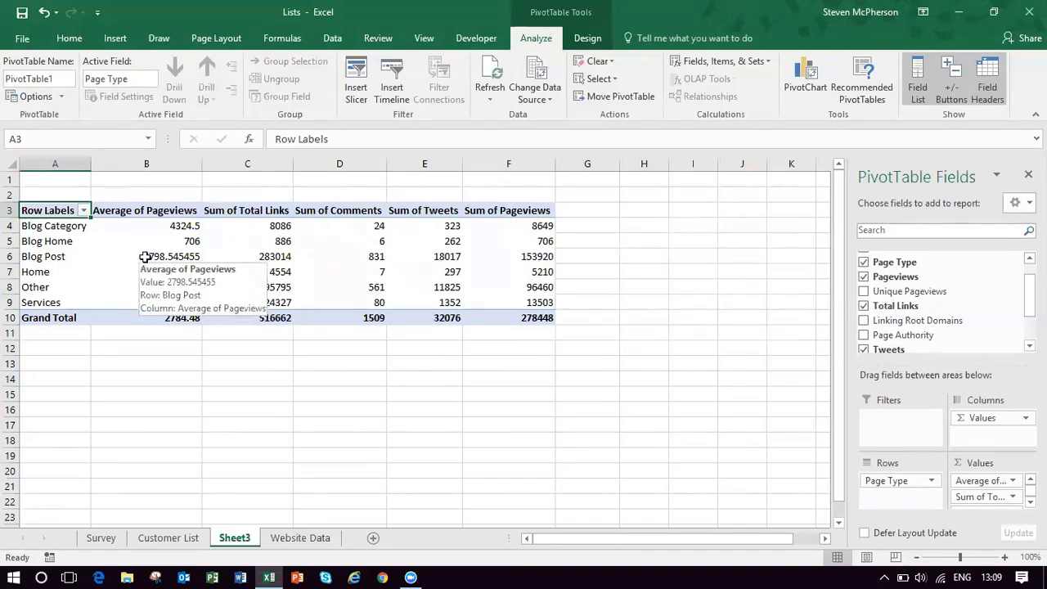
Step: Add Author as the PivotTable's report filter and restrict the report to the second author listed
mouse_move(364, 236)
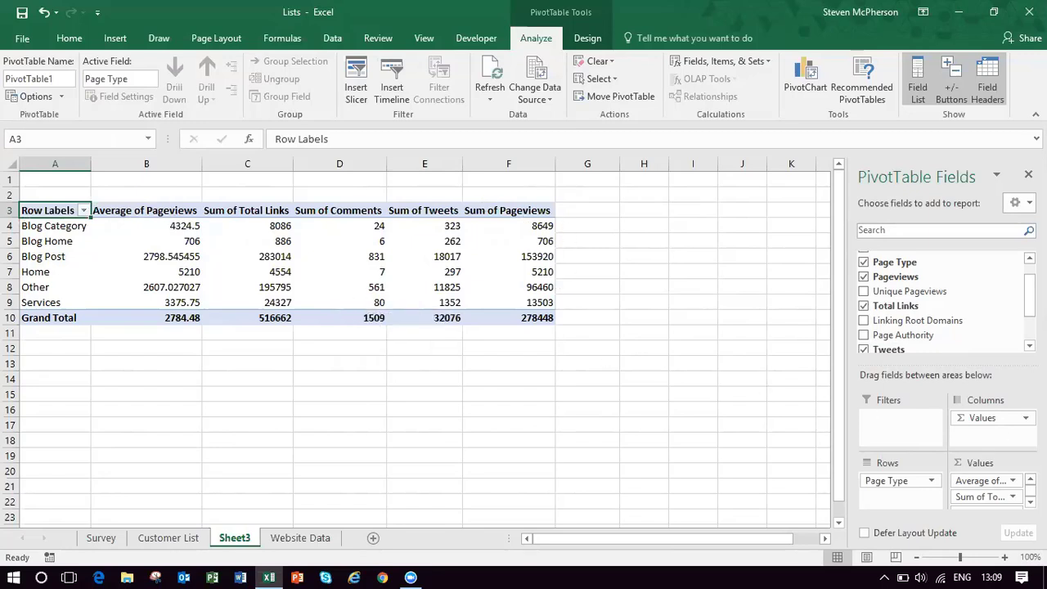
scroll(941, 301, "down", 2)
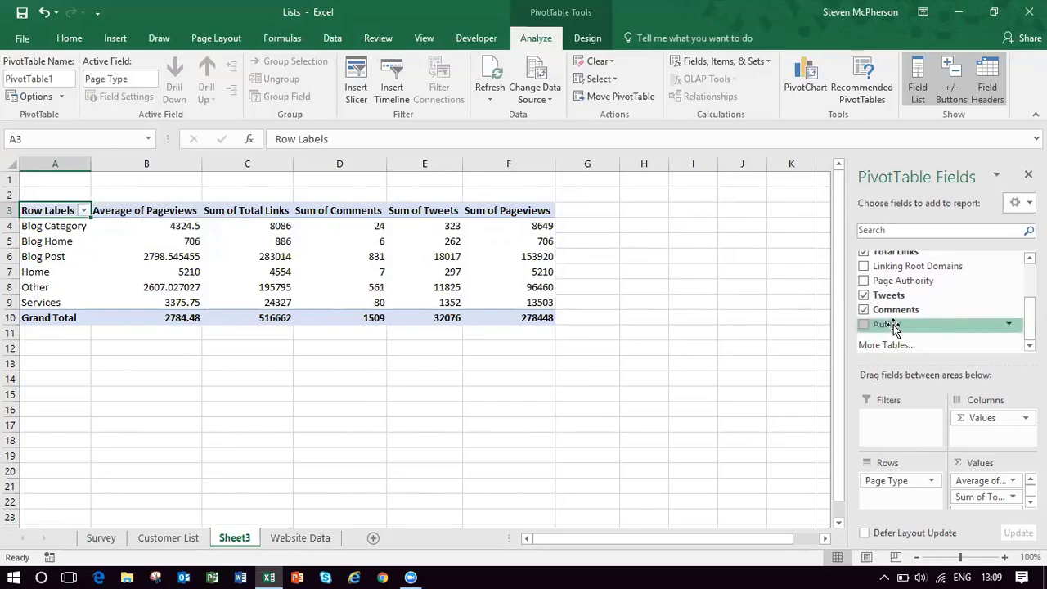
left_click_drag(894, 327, 898, 426)
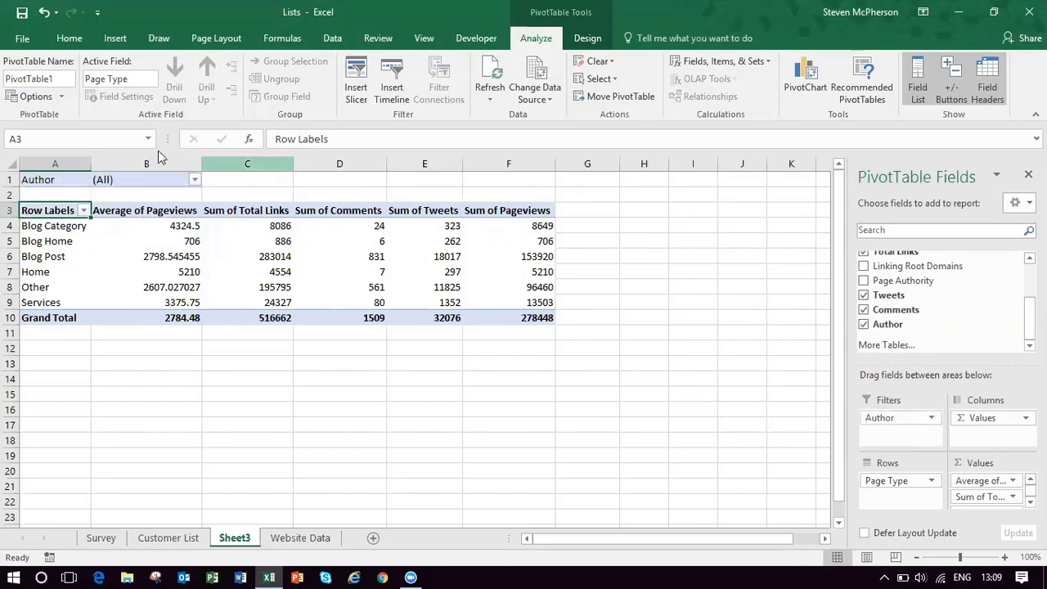
left_click(196, 182)
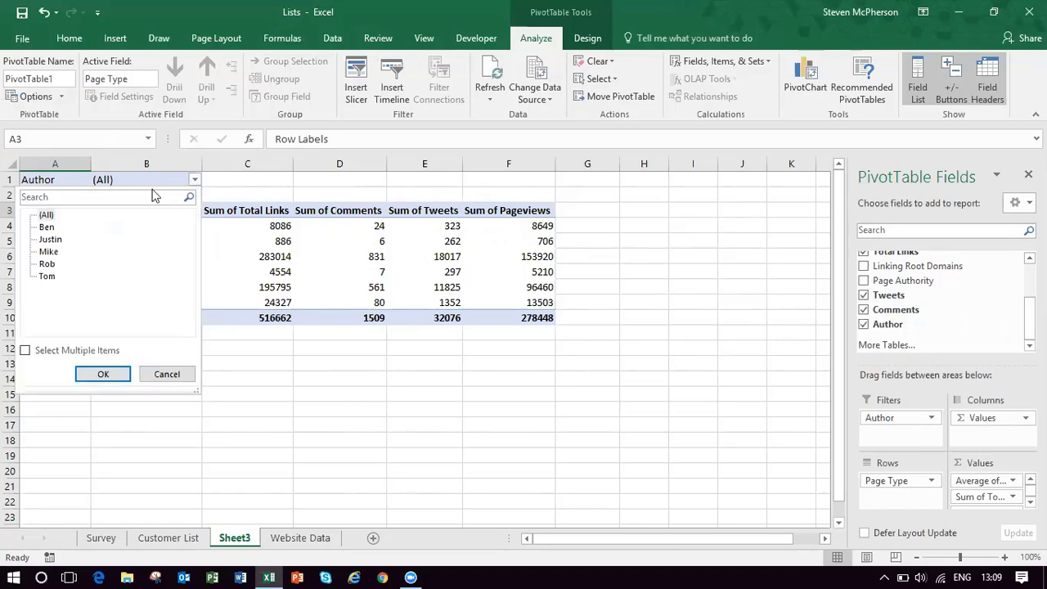
left_click(51, 239)
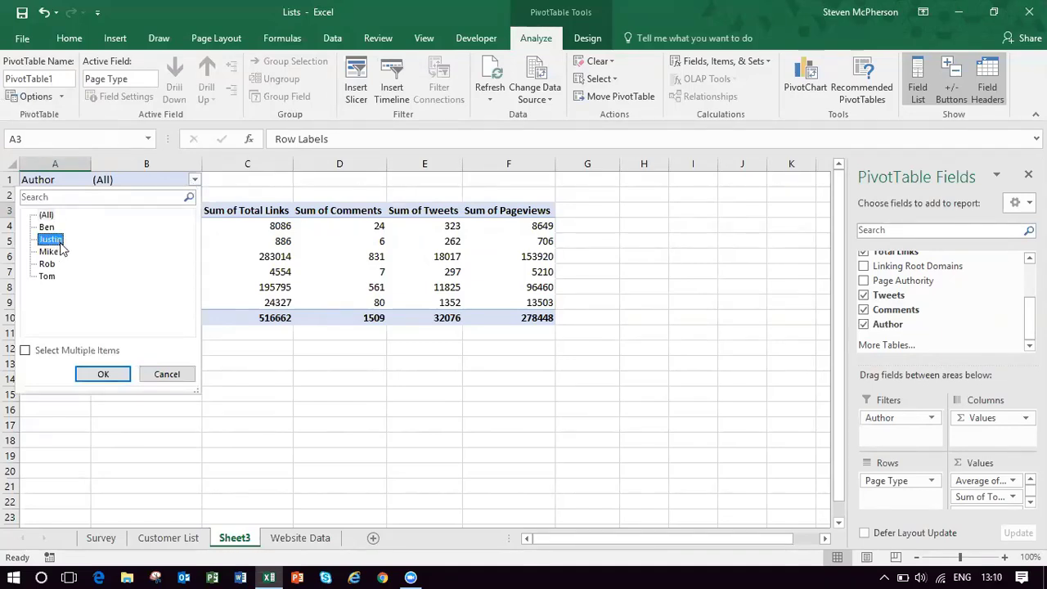
left_click(104, 374)
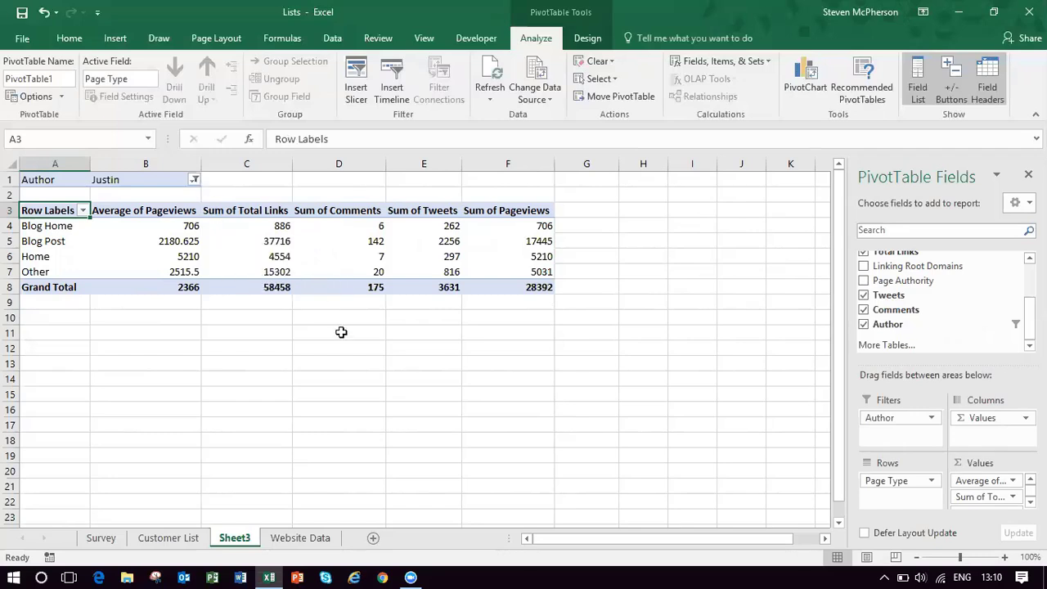
Step: Examine the source records and their numeric columns on the Website Data sheet
left_click(300, 538)
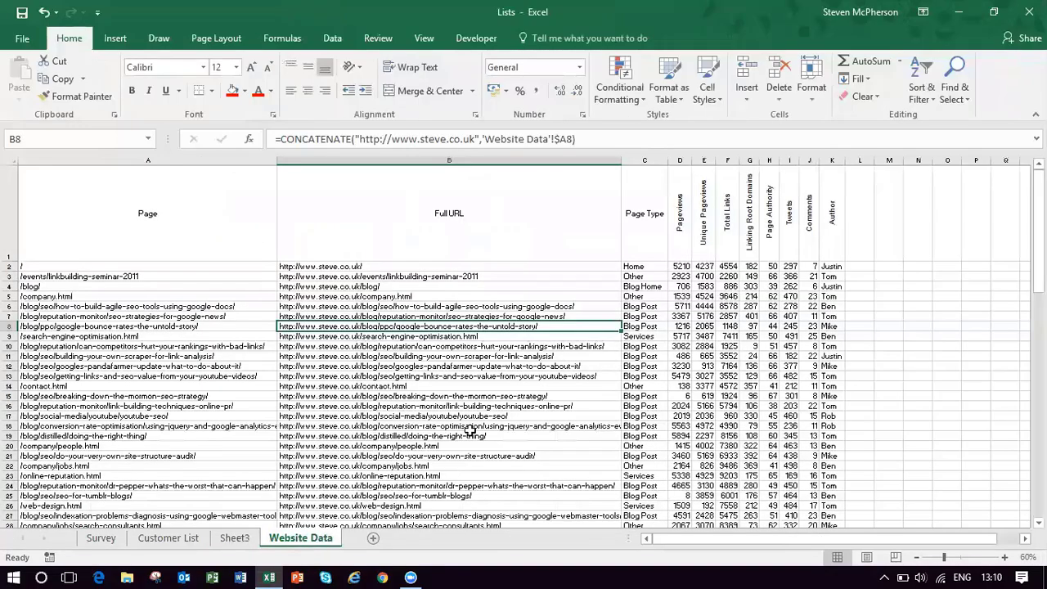
scroll(686, 312, "down", 3)
left_click_drag(708, 270, 710, 405)
type("6 7 5 4 4 5")
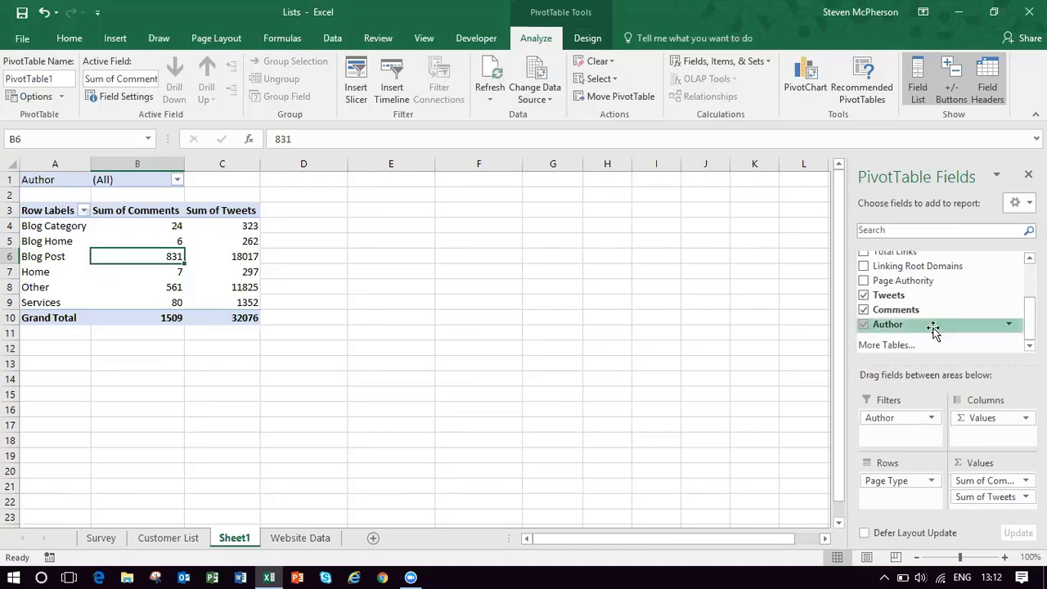
Step: Add Total Links and Pageviews to the values of the PivotTable on Sheet1
left_click_drag(916, 255, 1002, 489)
scroll(917, 299, "up", 3)
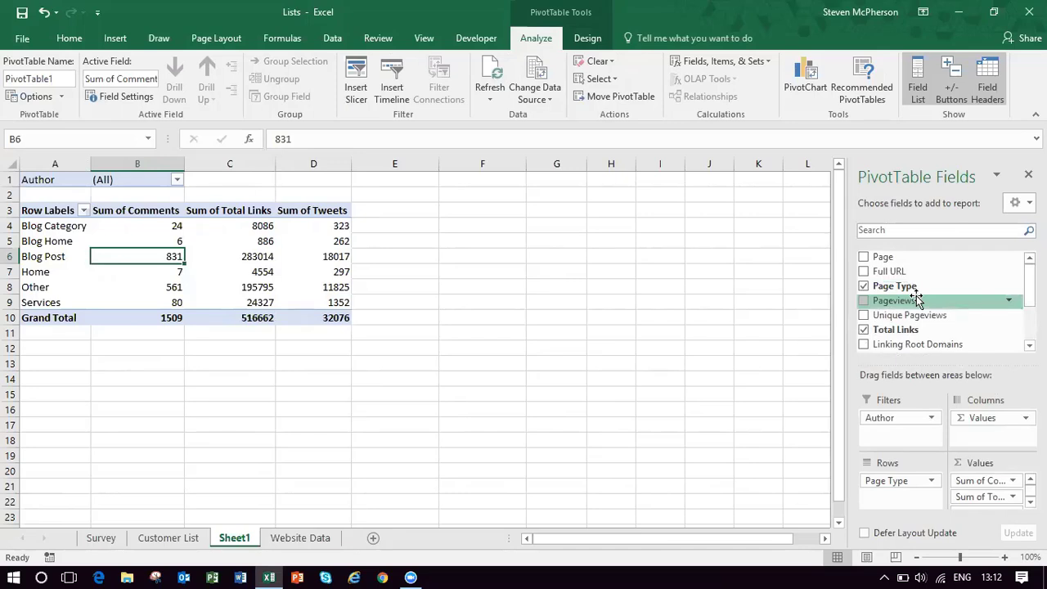
left_click_drag(915, 302, 992, 492)
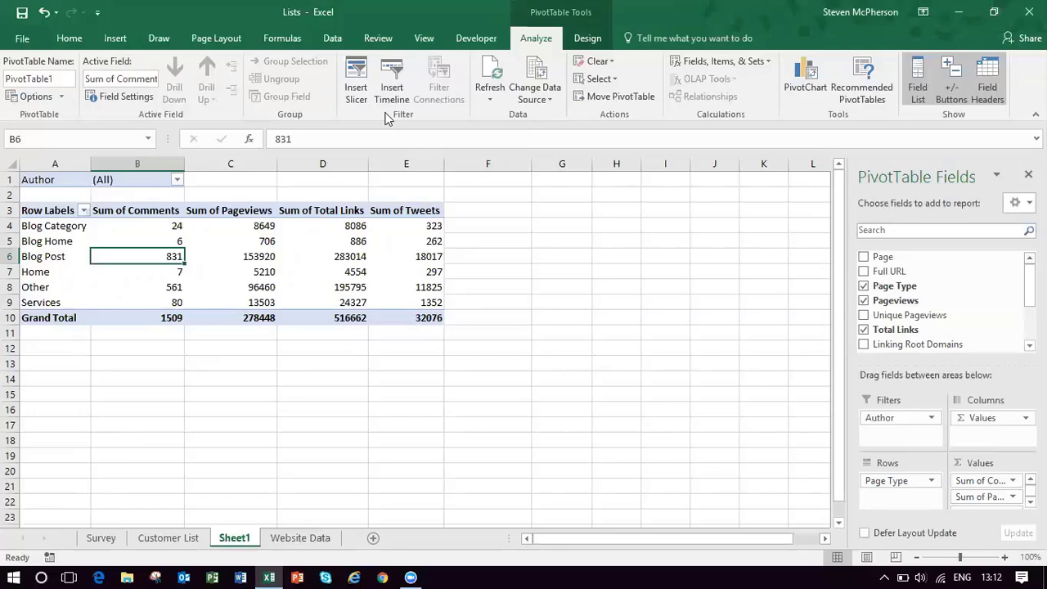
Step: Insert a slicer for the Author field and place it below and beside the PivotTable, clear of its data
left_click(357, 74)
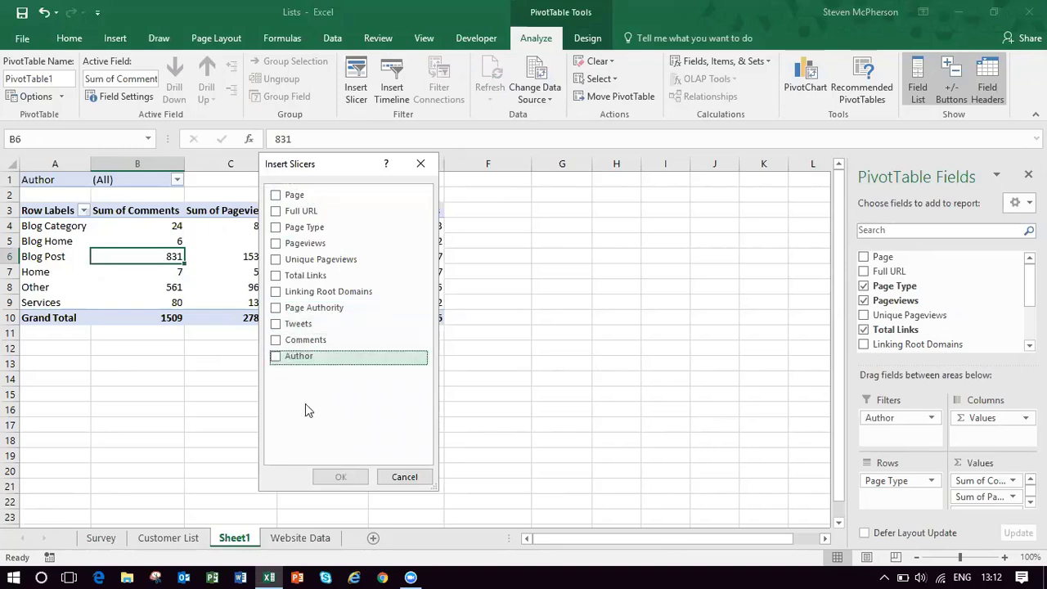
left_click(276, 357)
left_click(339, 474)
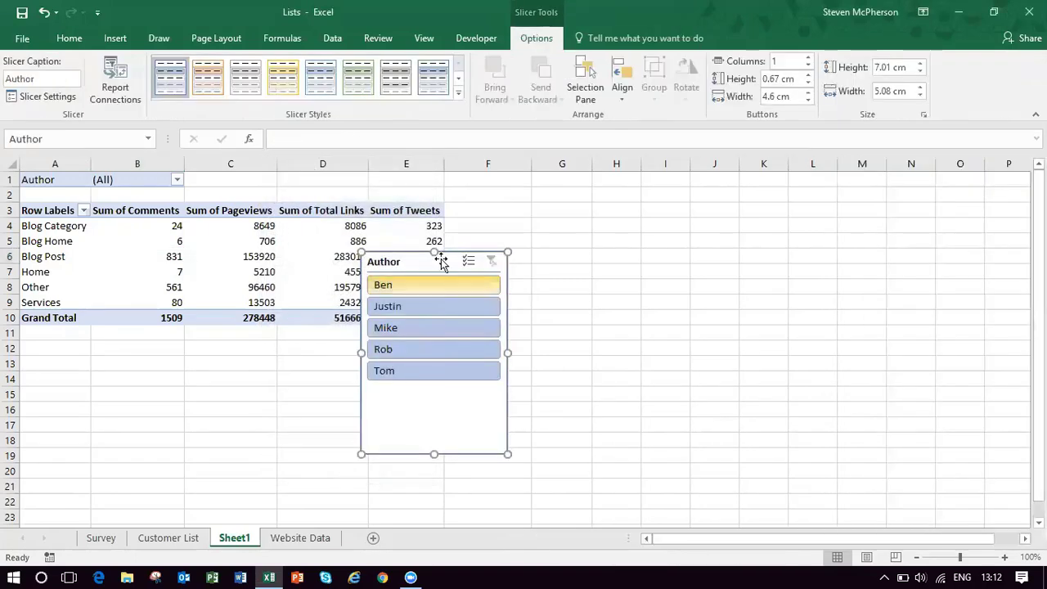
left_click_drag(409, 256, 546, 302)
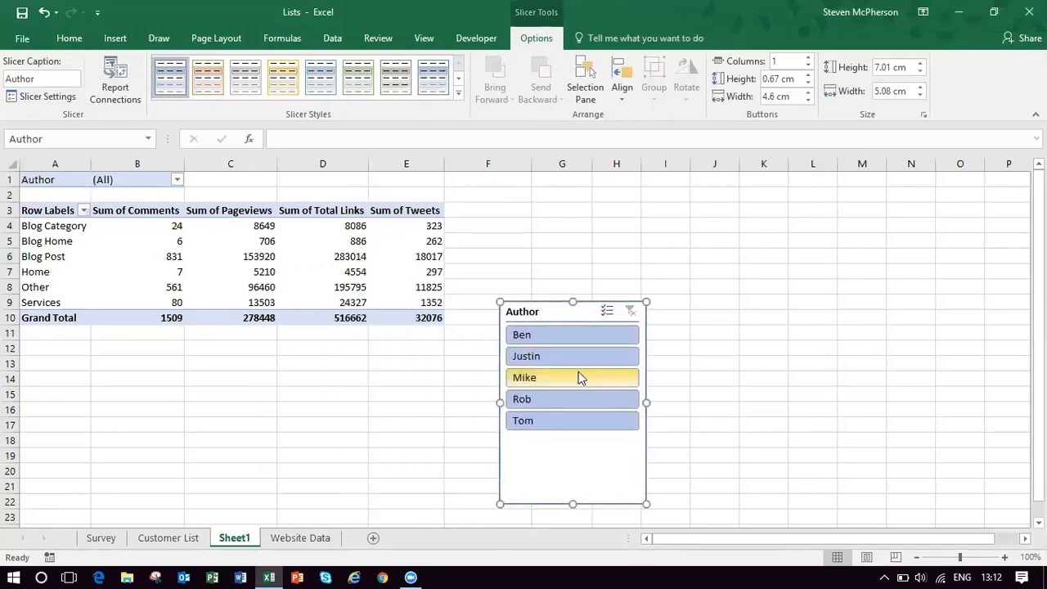
Step: Filter the PivotTable by each author in turn with the slicer, finishing on the third author listed
left_click(577, 336)
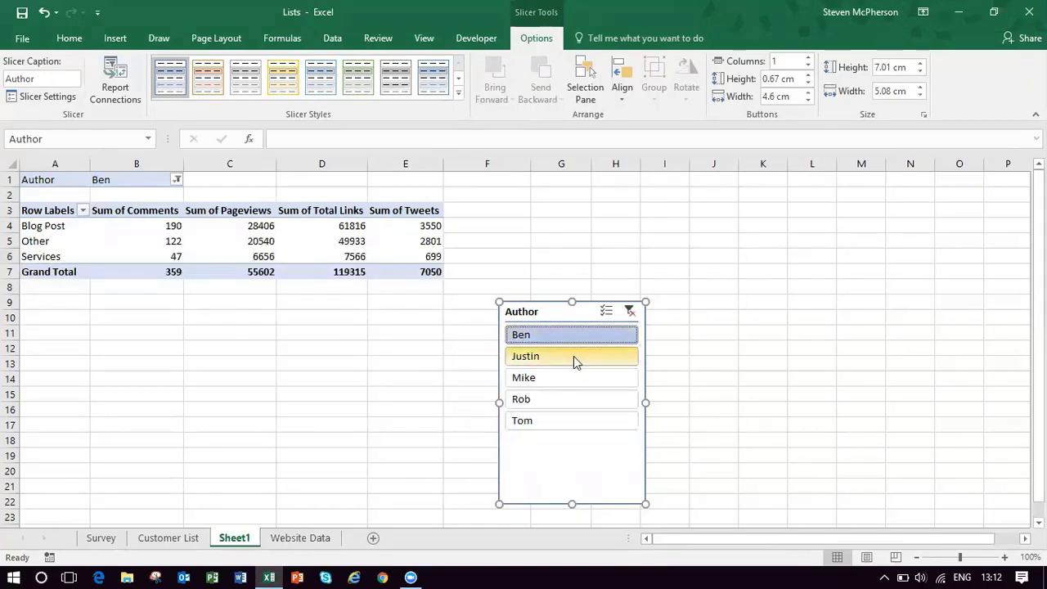
left_click(574, 356)
left_click(574, 375)
left_click(569, 398)
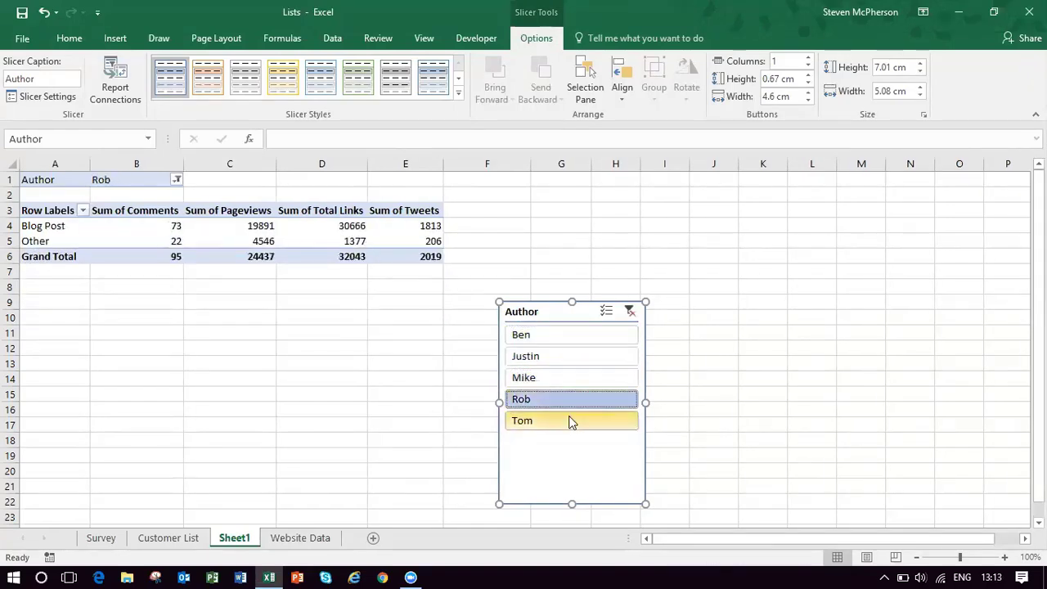
left_click(571, 420)
left_click(571, 377)
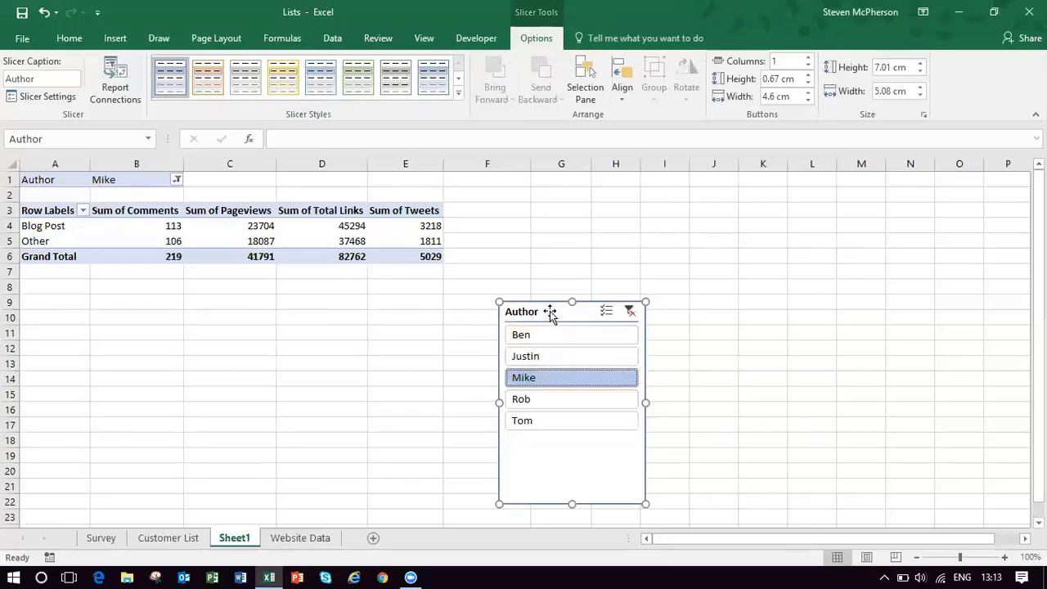
Step: Move the Author slicer closer to the PivotTable and delete it
left_click_drag(551, 310, 472, 317)
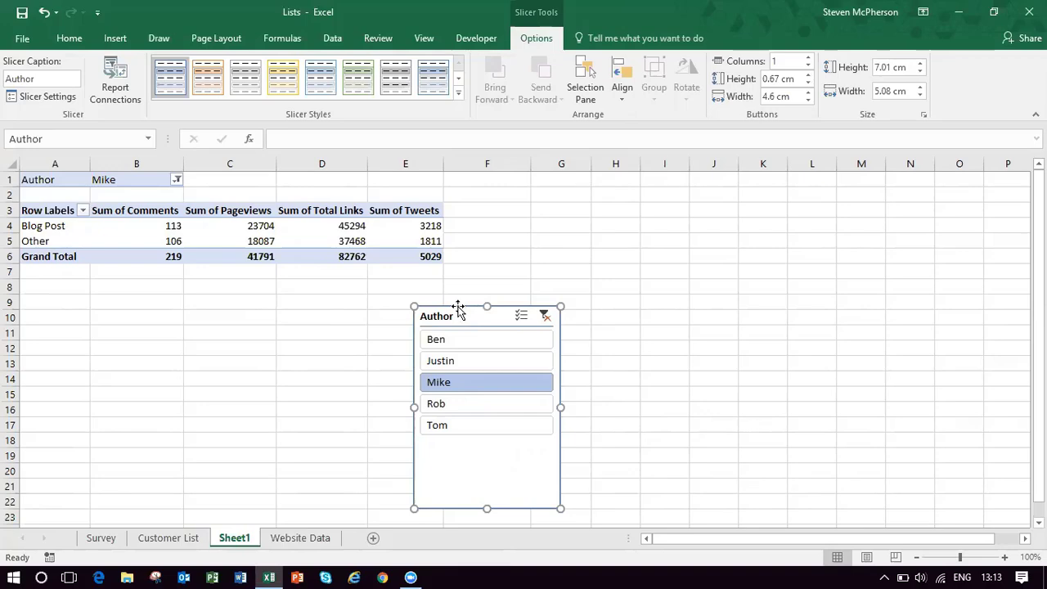
key("Delete")
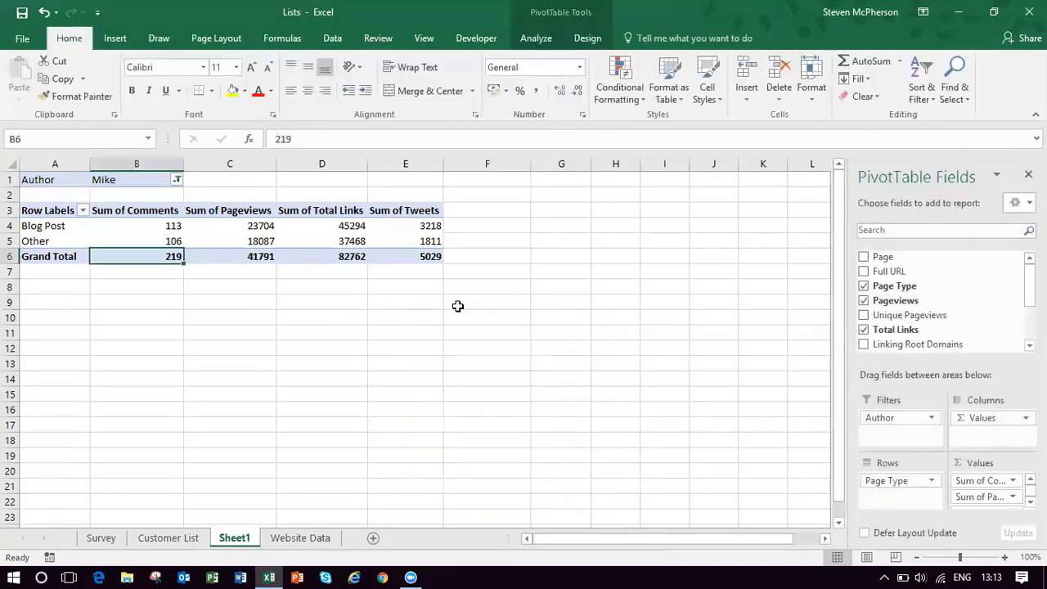
Step: Review the Survey, Customer List and Website Data sheets, including the data tools available for the customer list
left_click(103, 539)
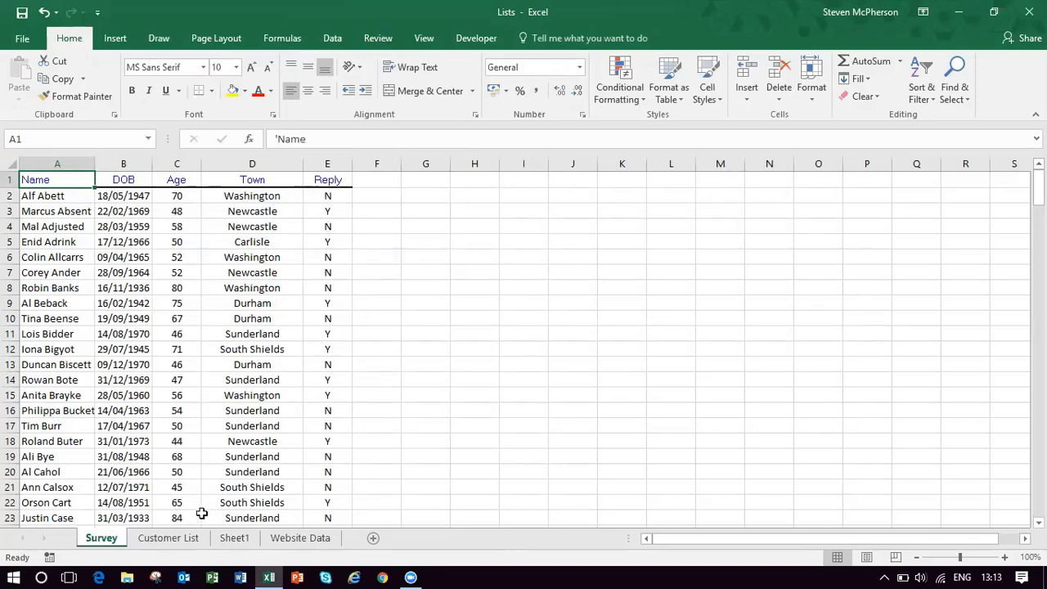
left_click(194, 540)
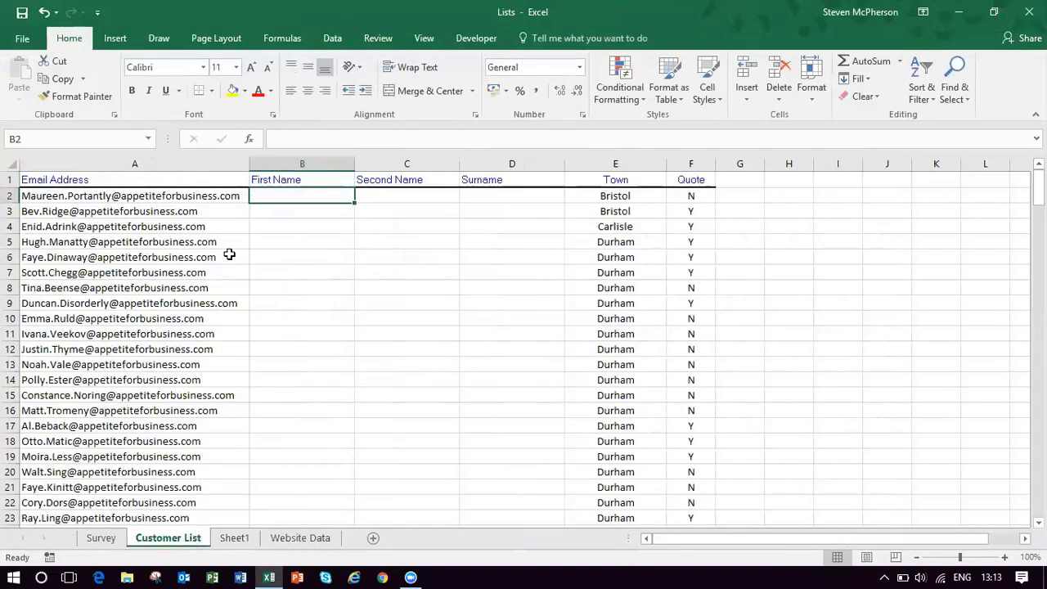
left_click(334, 41)
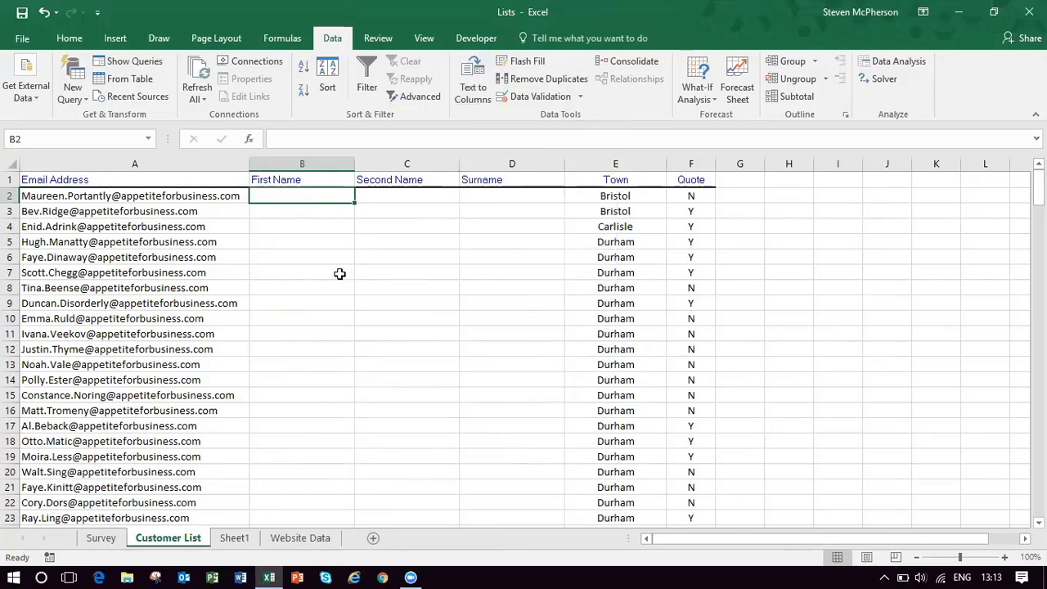
left_click(284, 537)
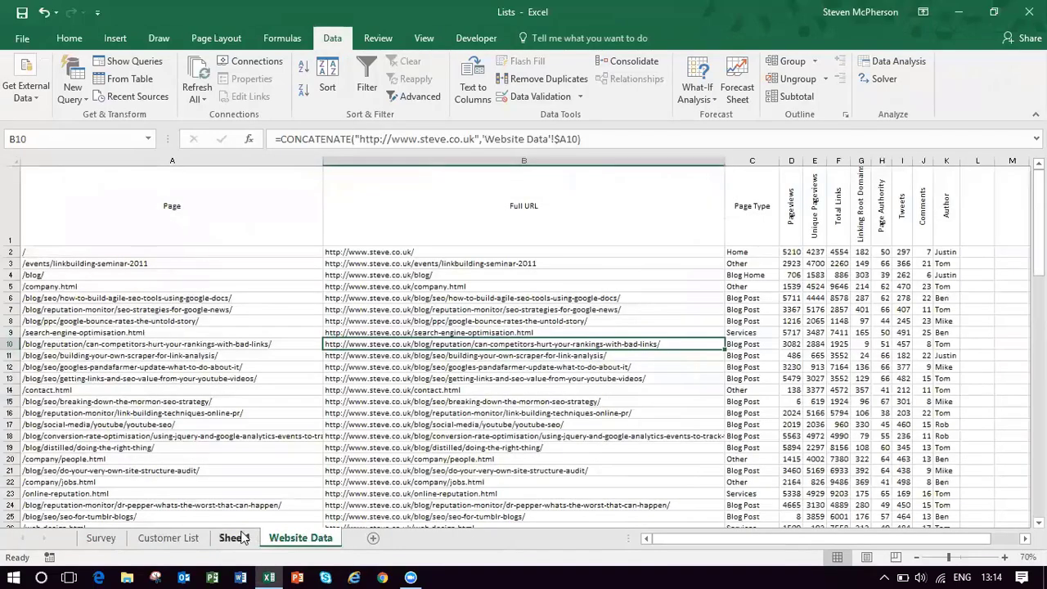